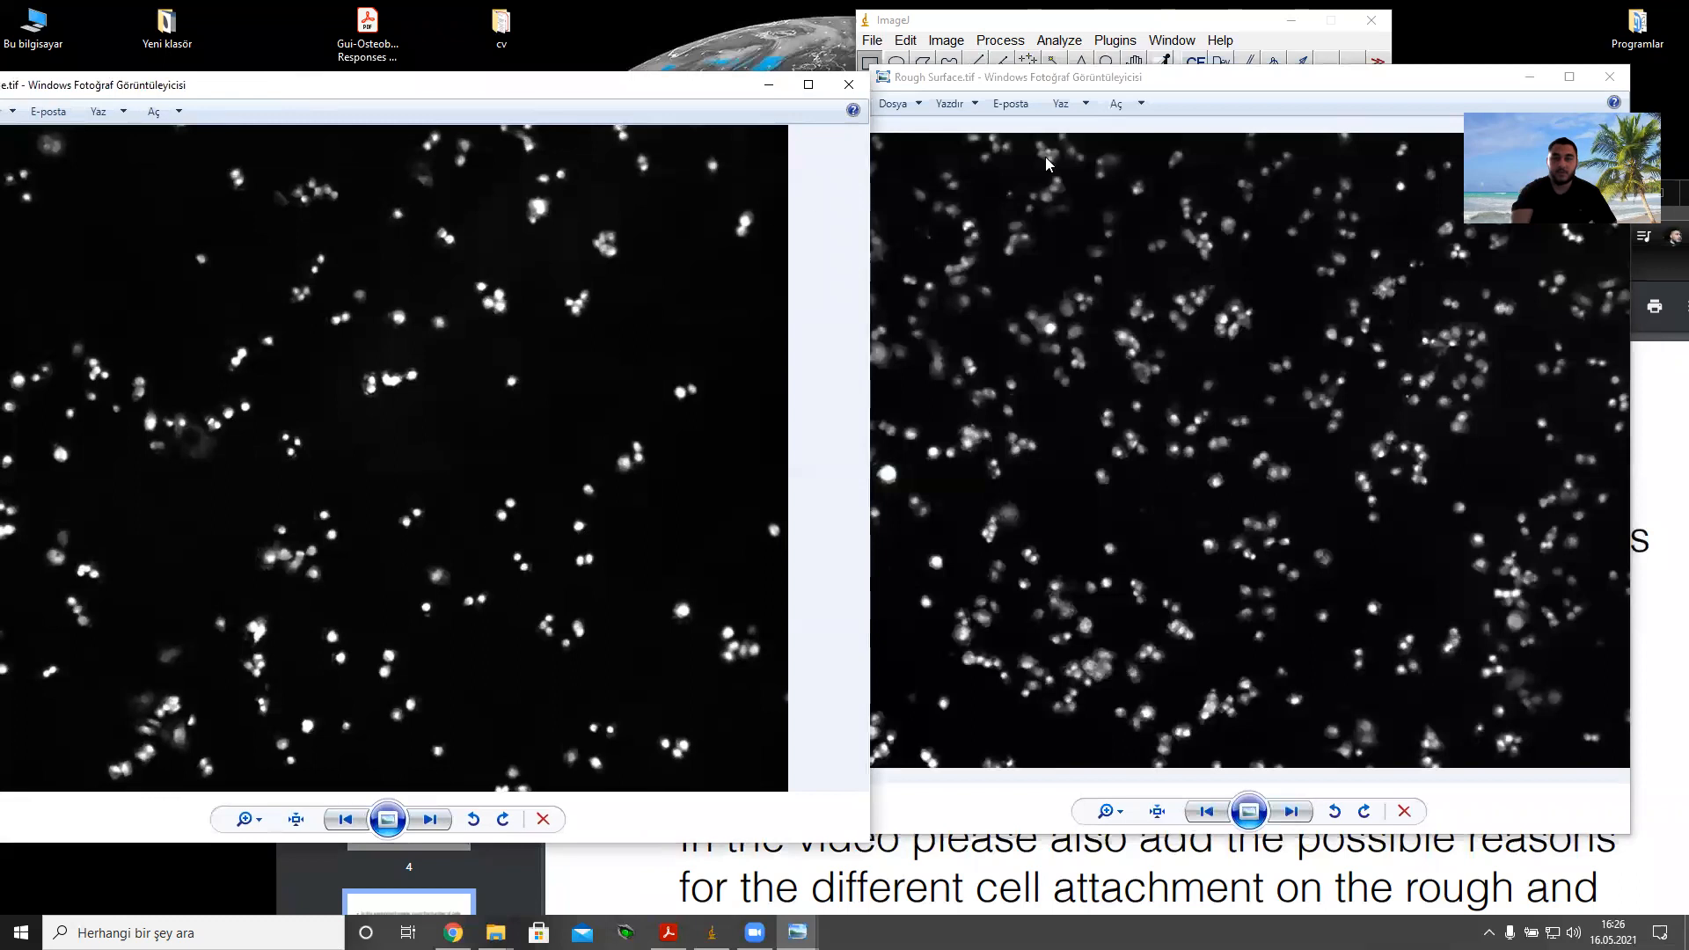
click(1131, 81)
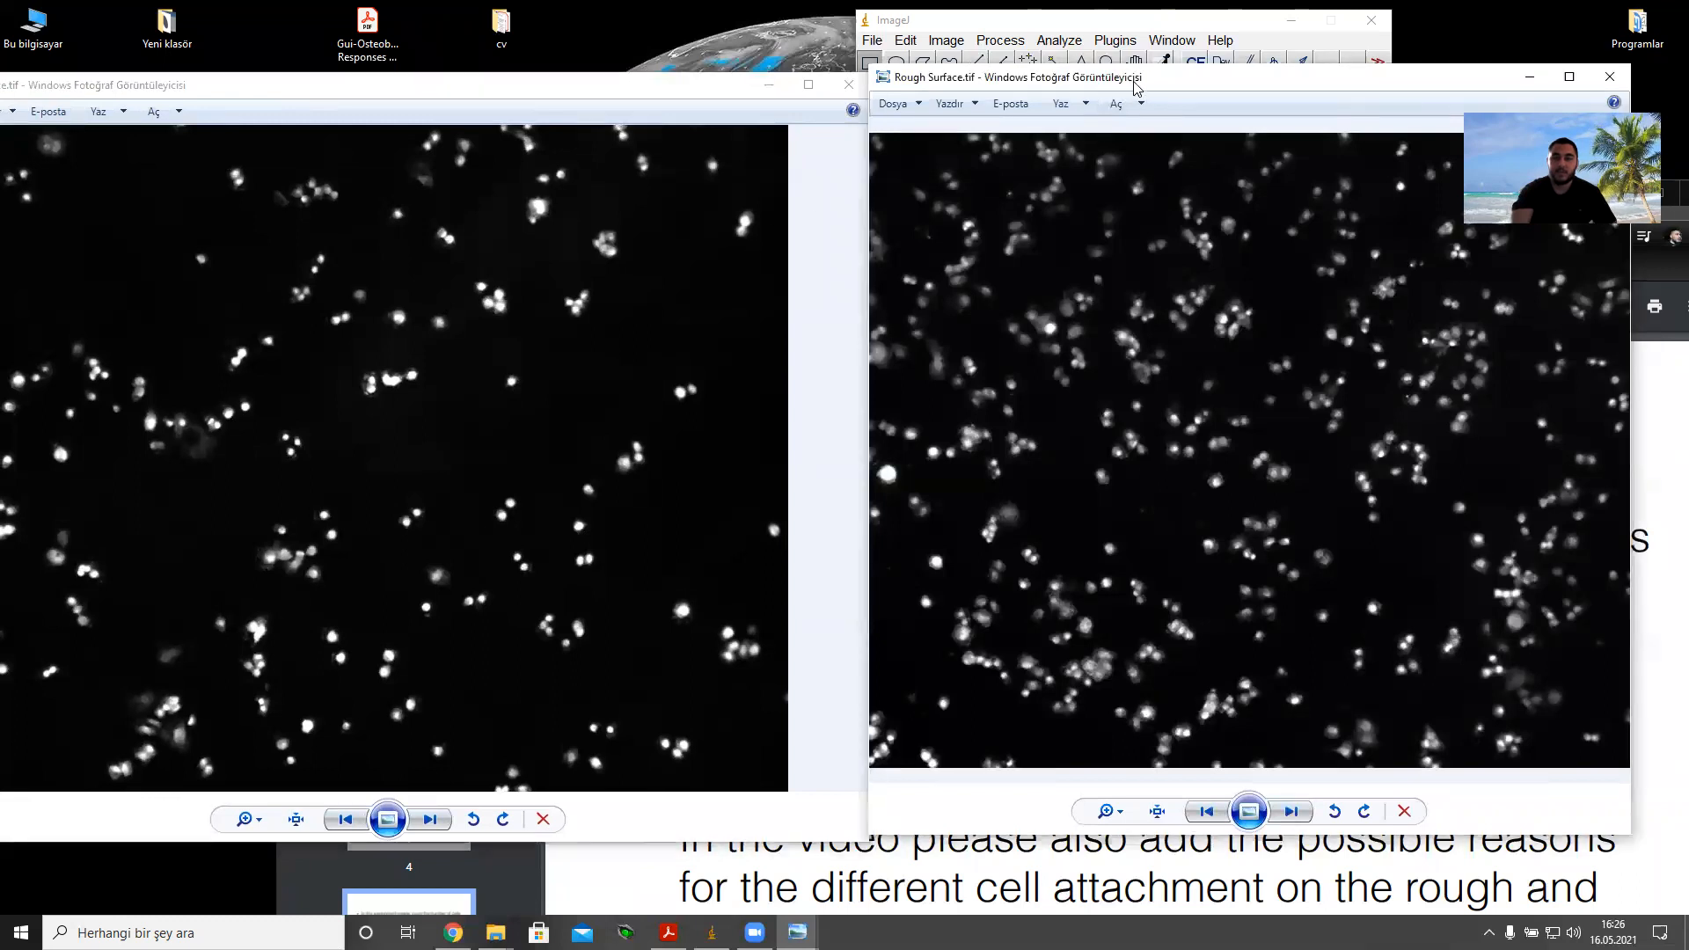
drag(1134, 79, 1138, 90)
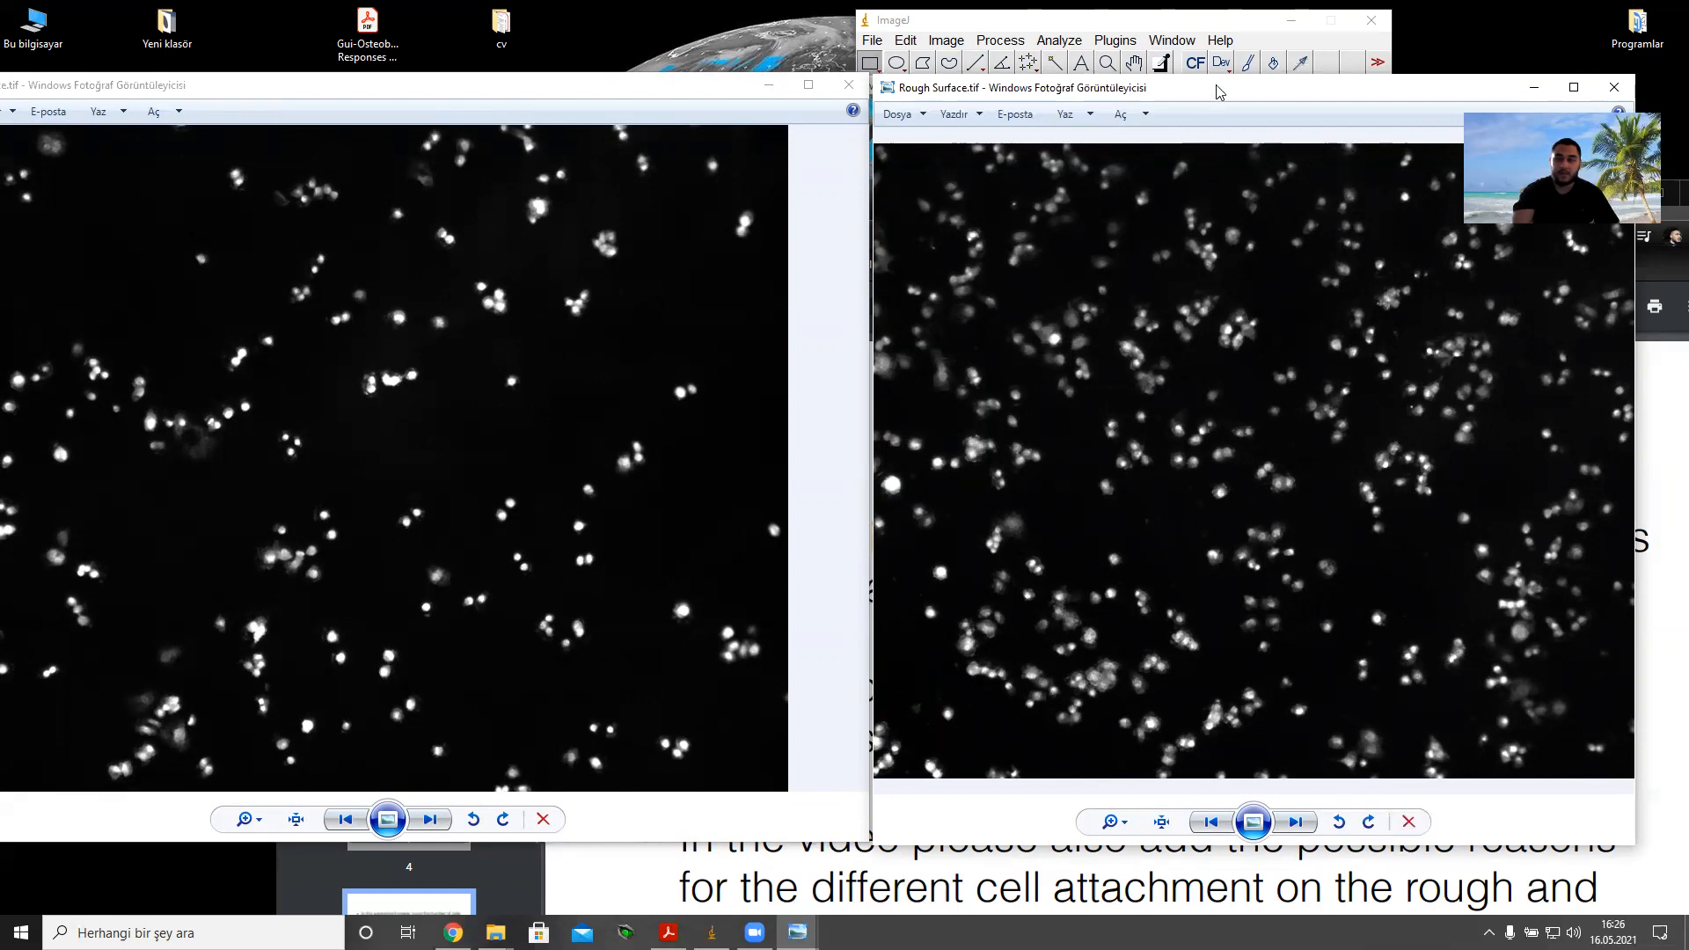
drag(1219, 91, 1216, 93)
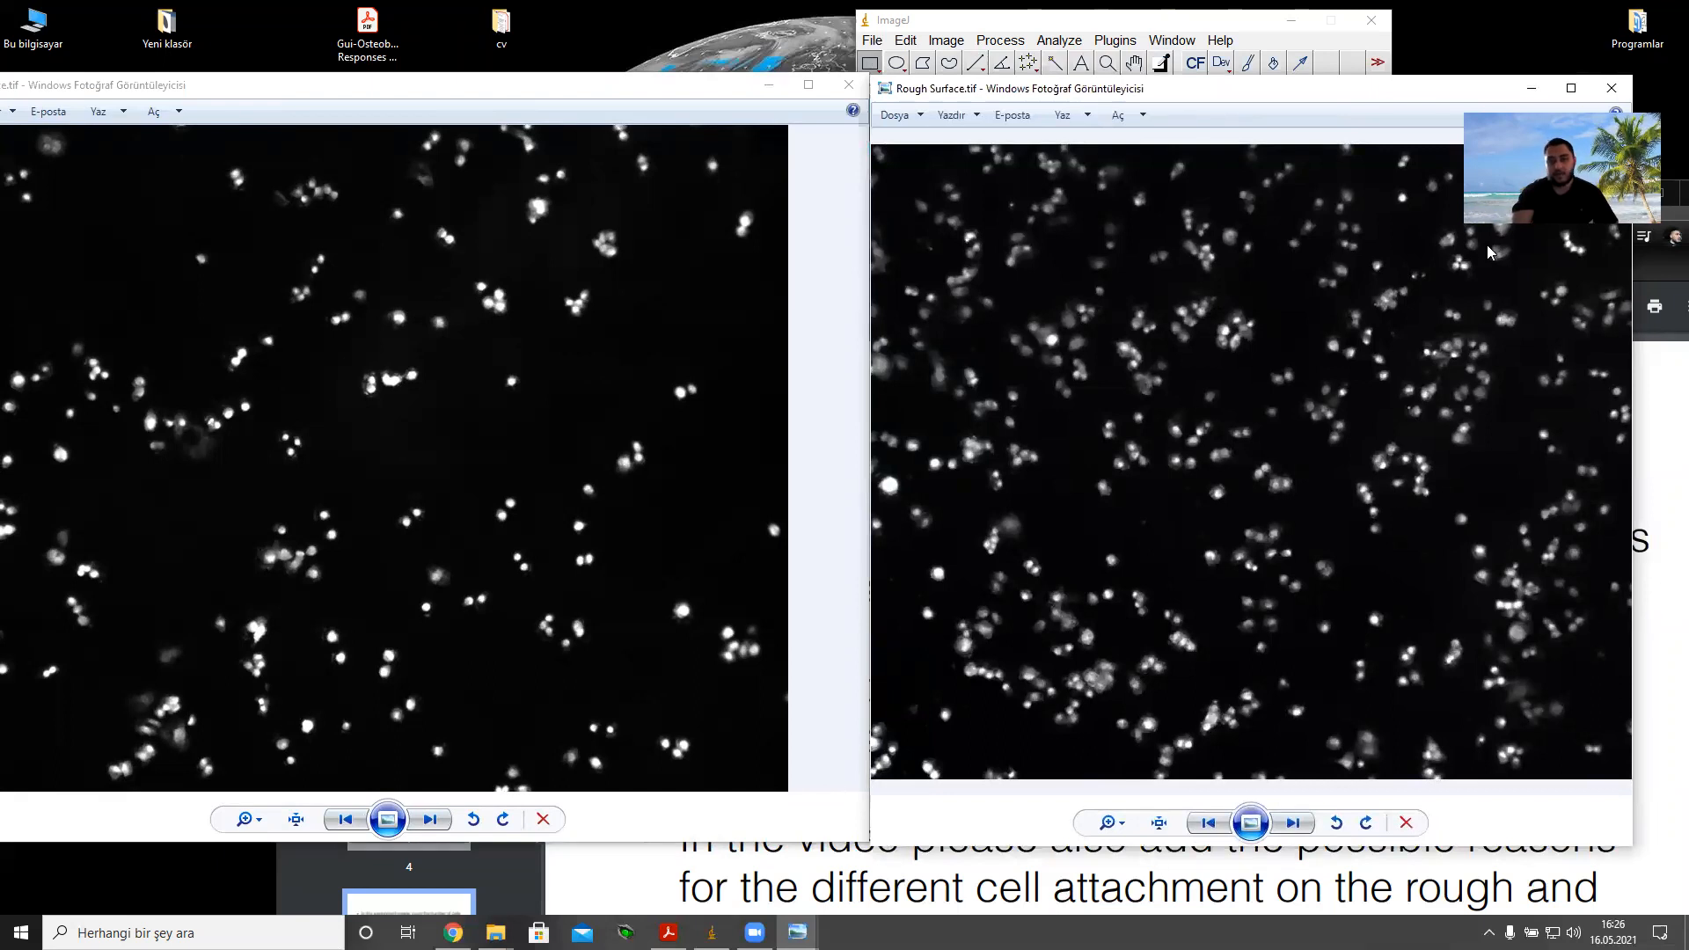
click(302, 294)
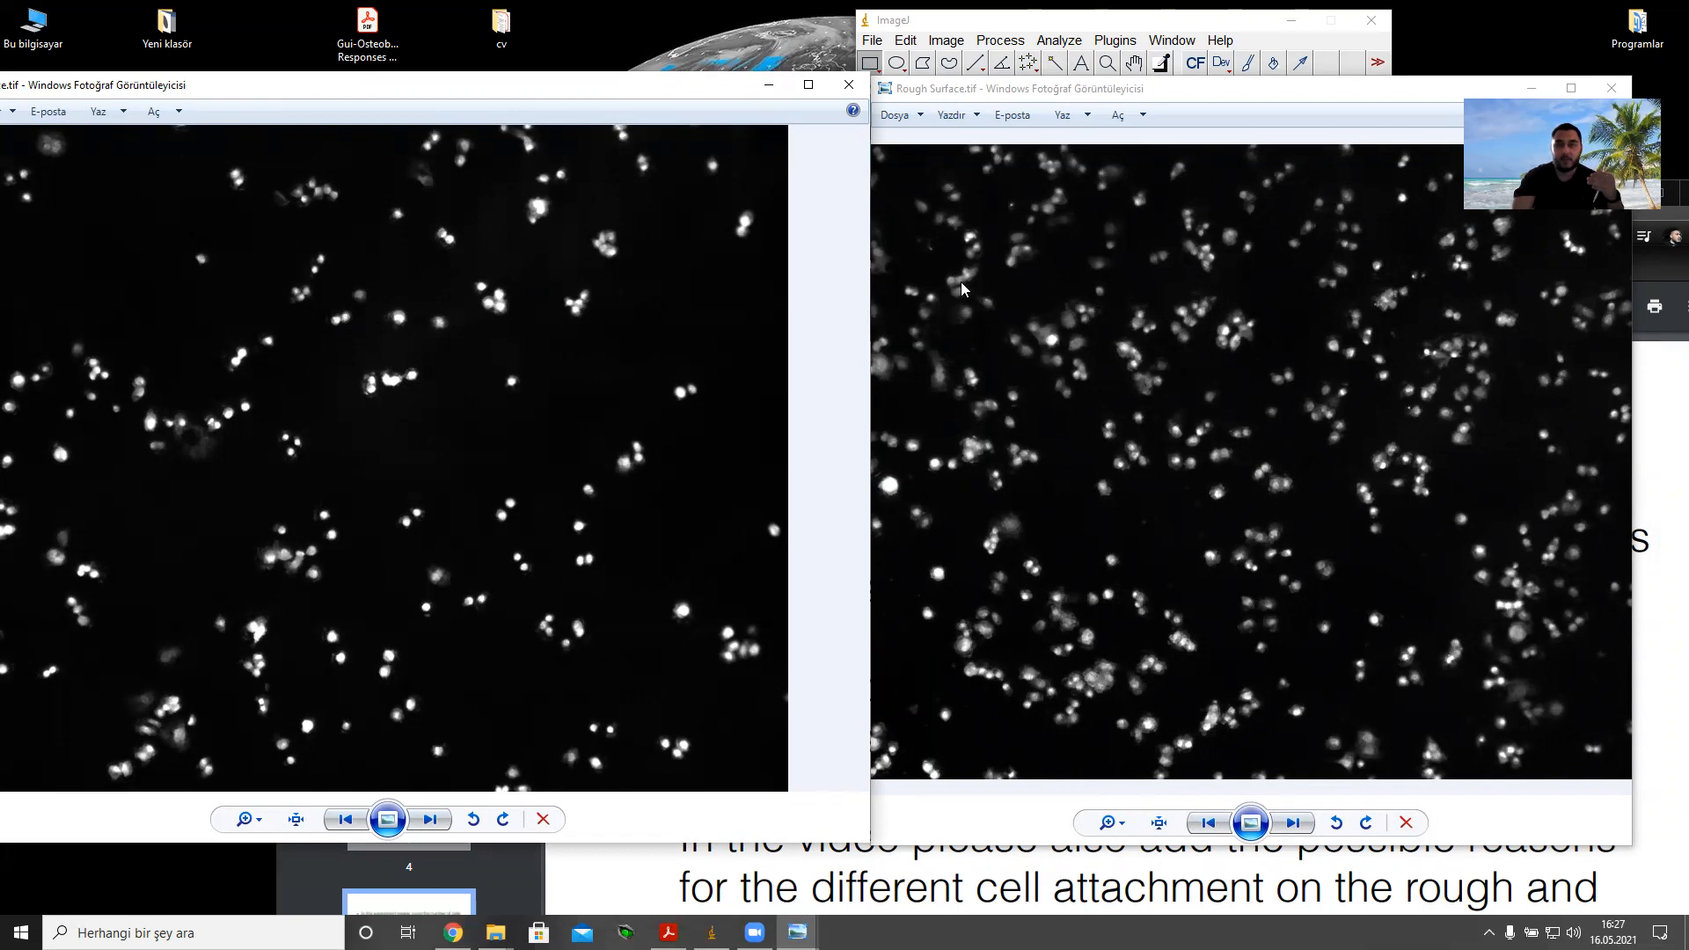
Step: Close the rough and smooth surface photo viewer windows and minimize the browser showing the assignment PDF
click(849, 87)
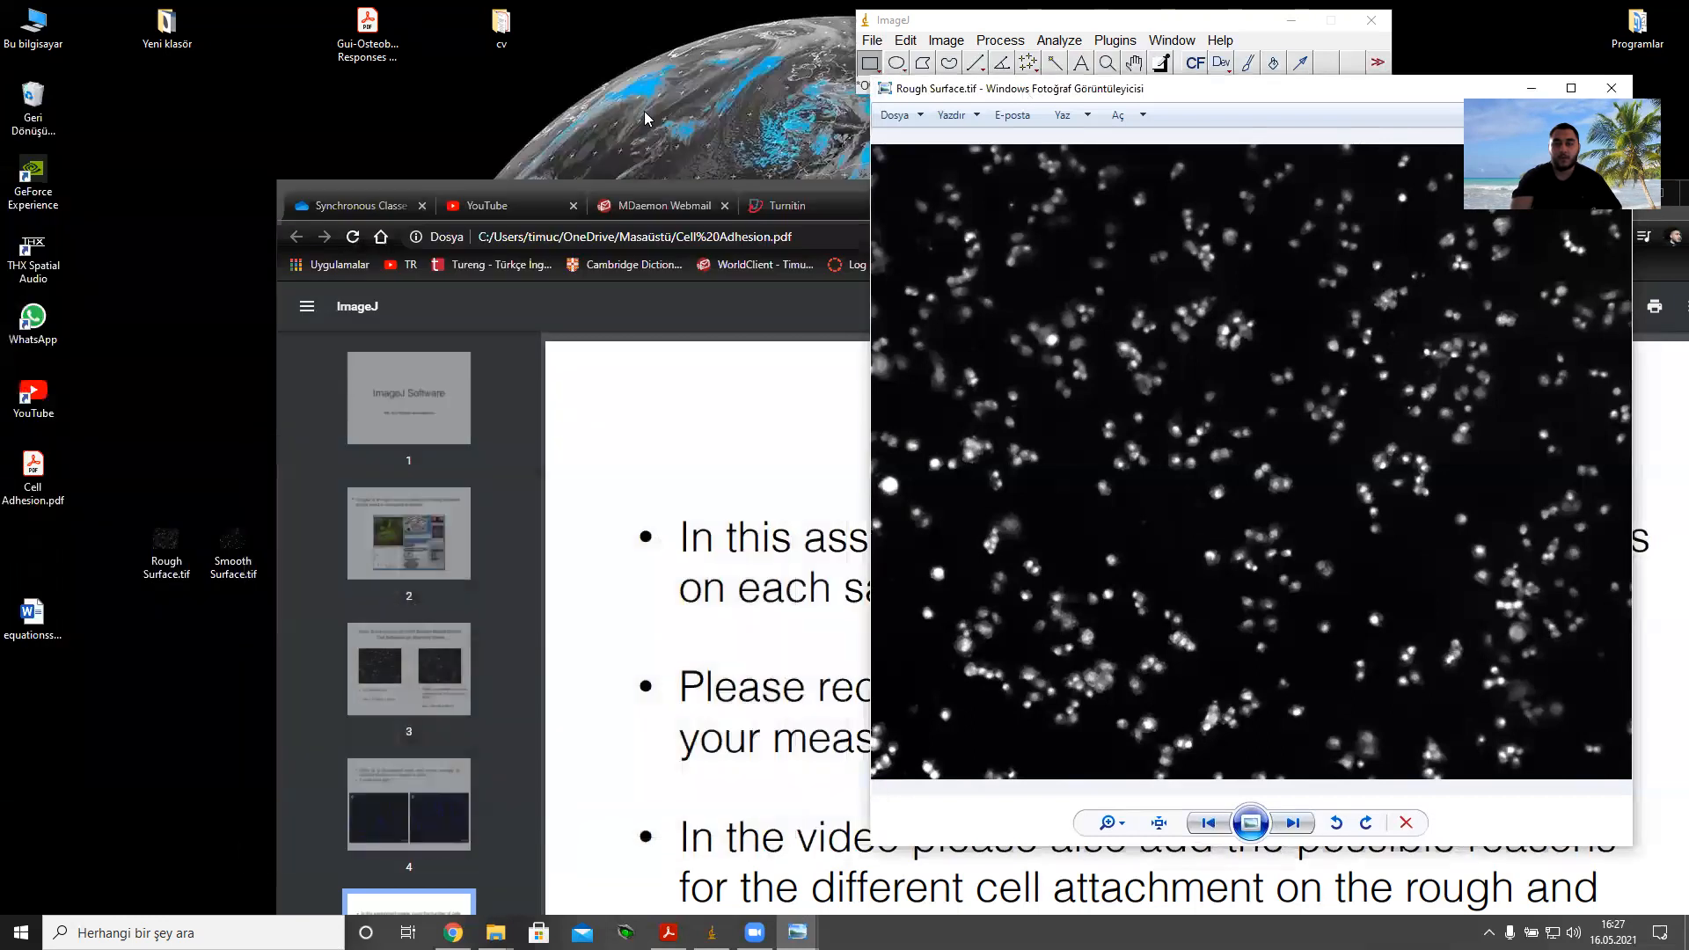
drag(1033, 91, 645, 112)
click(1140, 109)
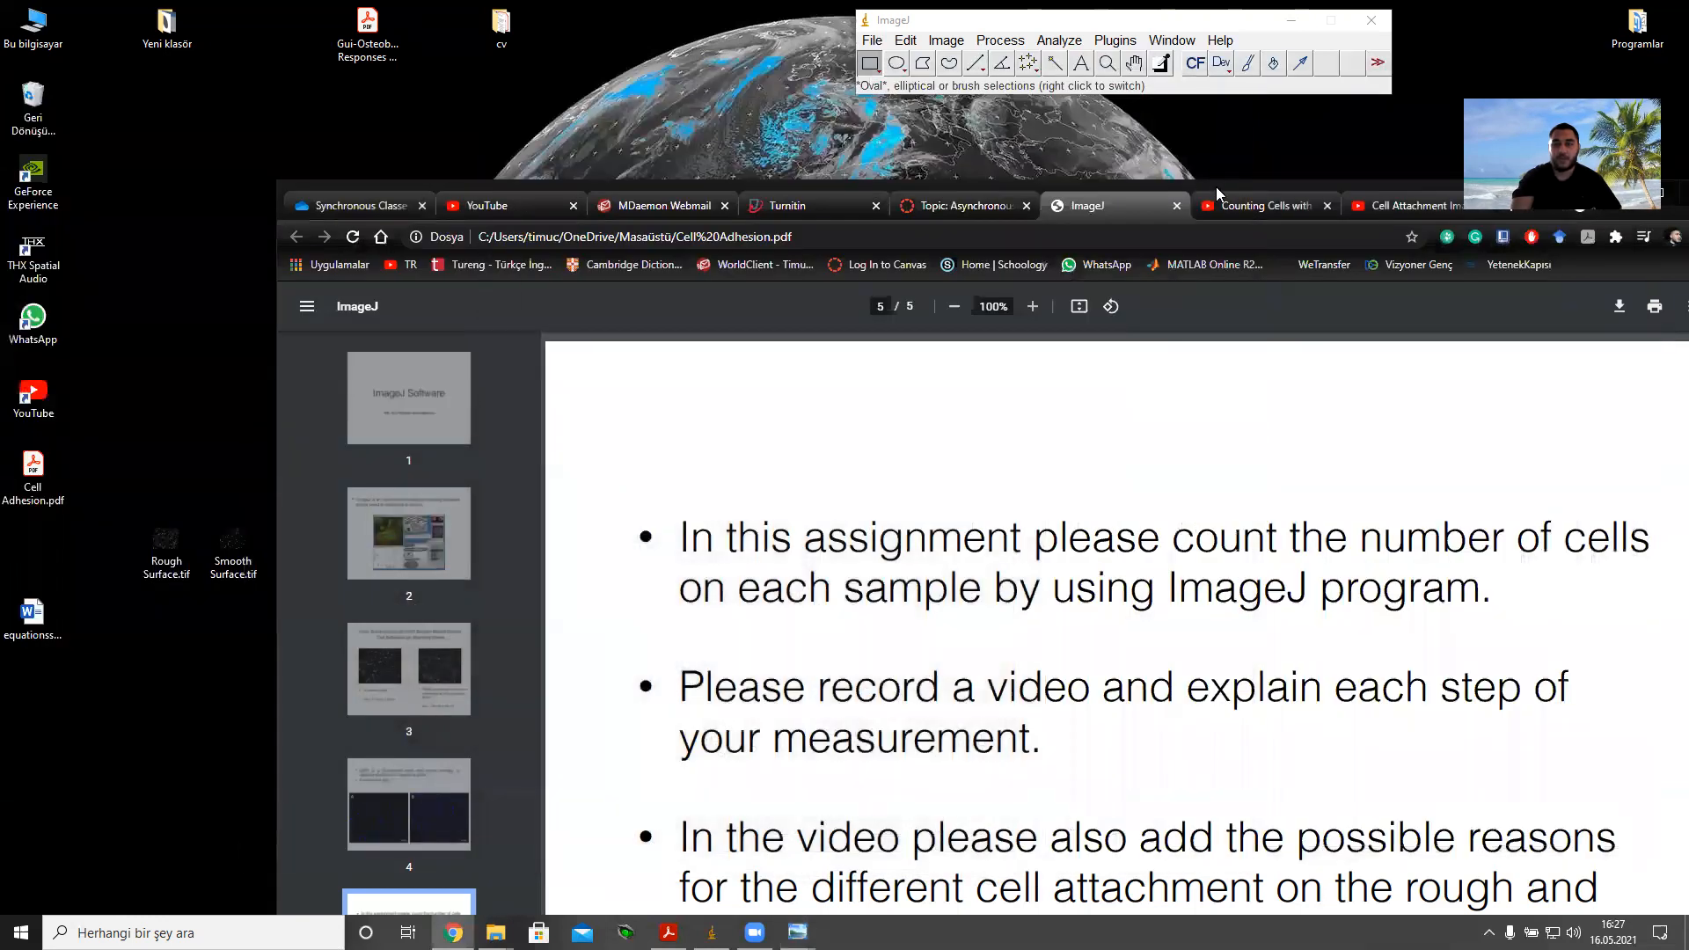
drag(1217, 192, 935, 177)
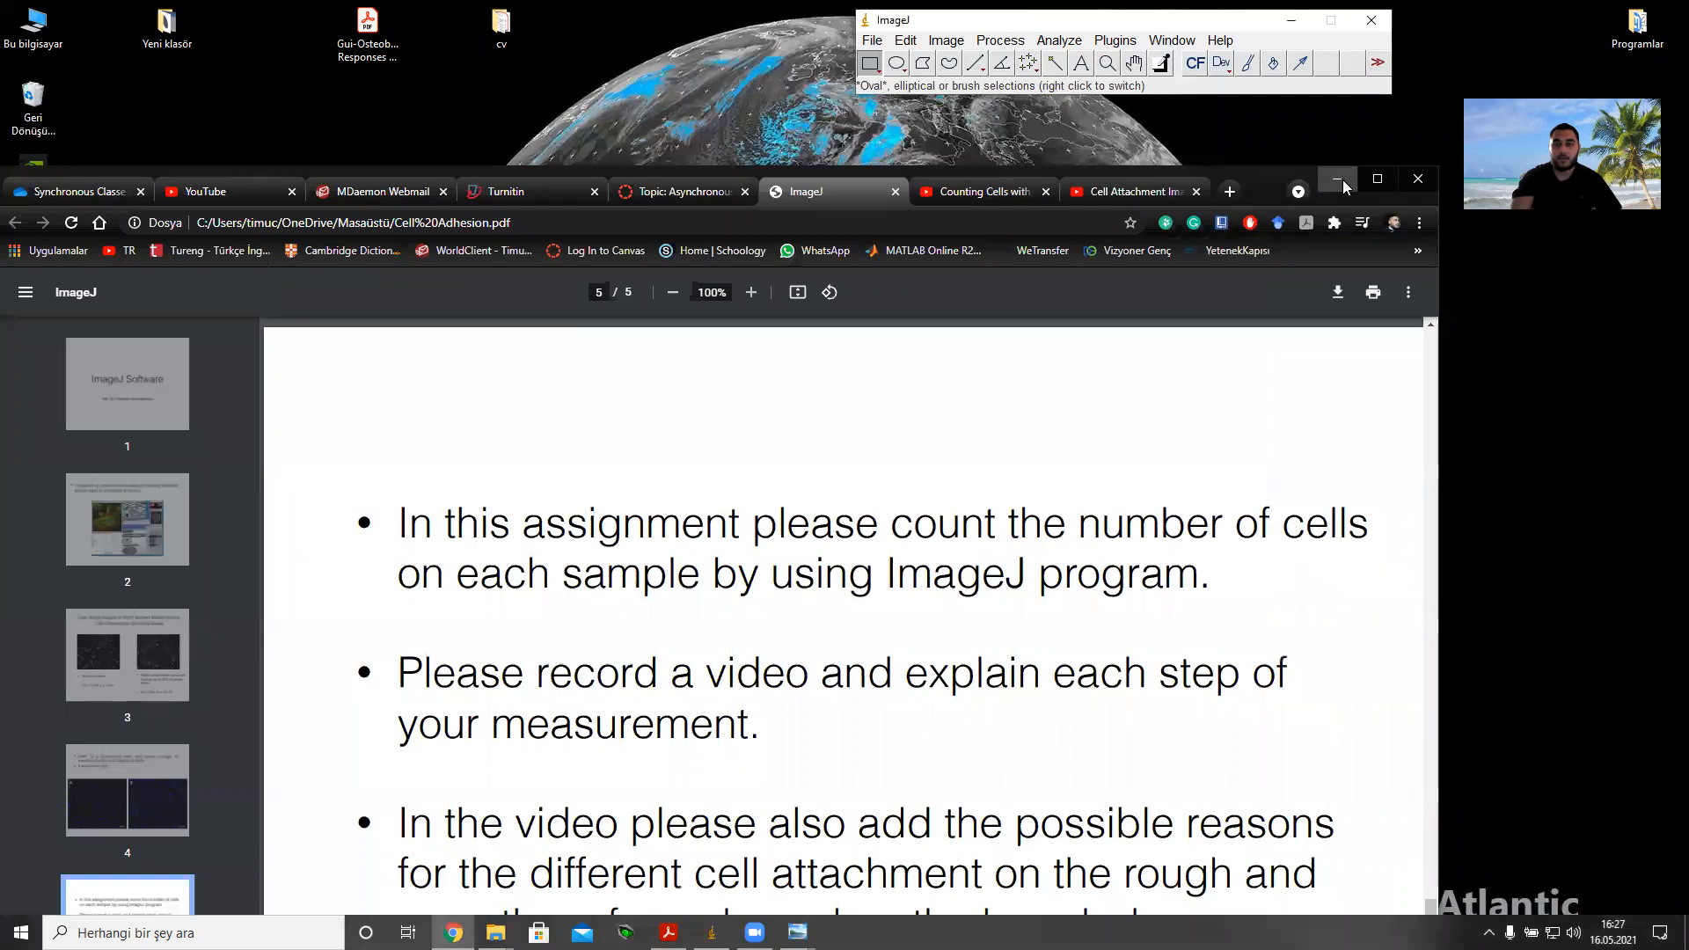
click(1341, 181)
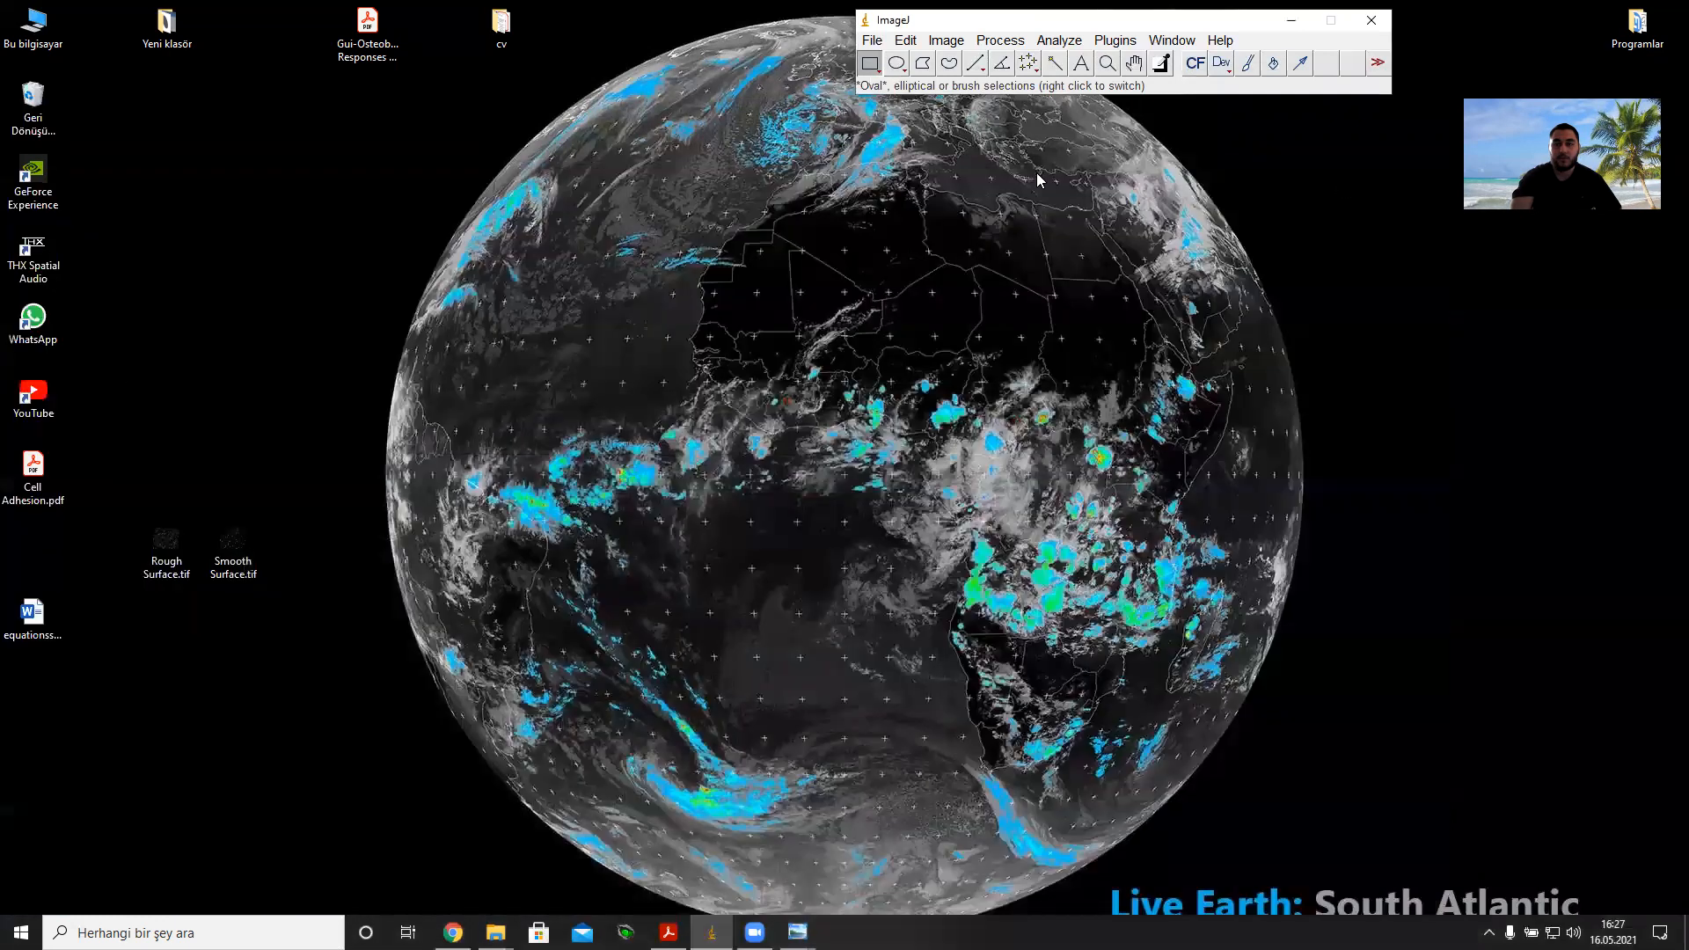
Step: In ImageJ, open Smooth Surface.tif from the desktop folder and place its image window just below the ImageJ main window
click(874, 42)
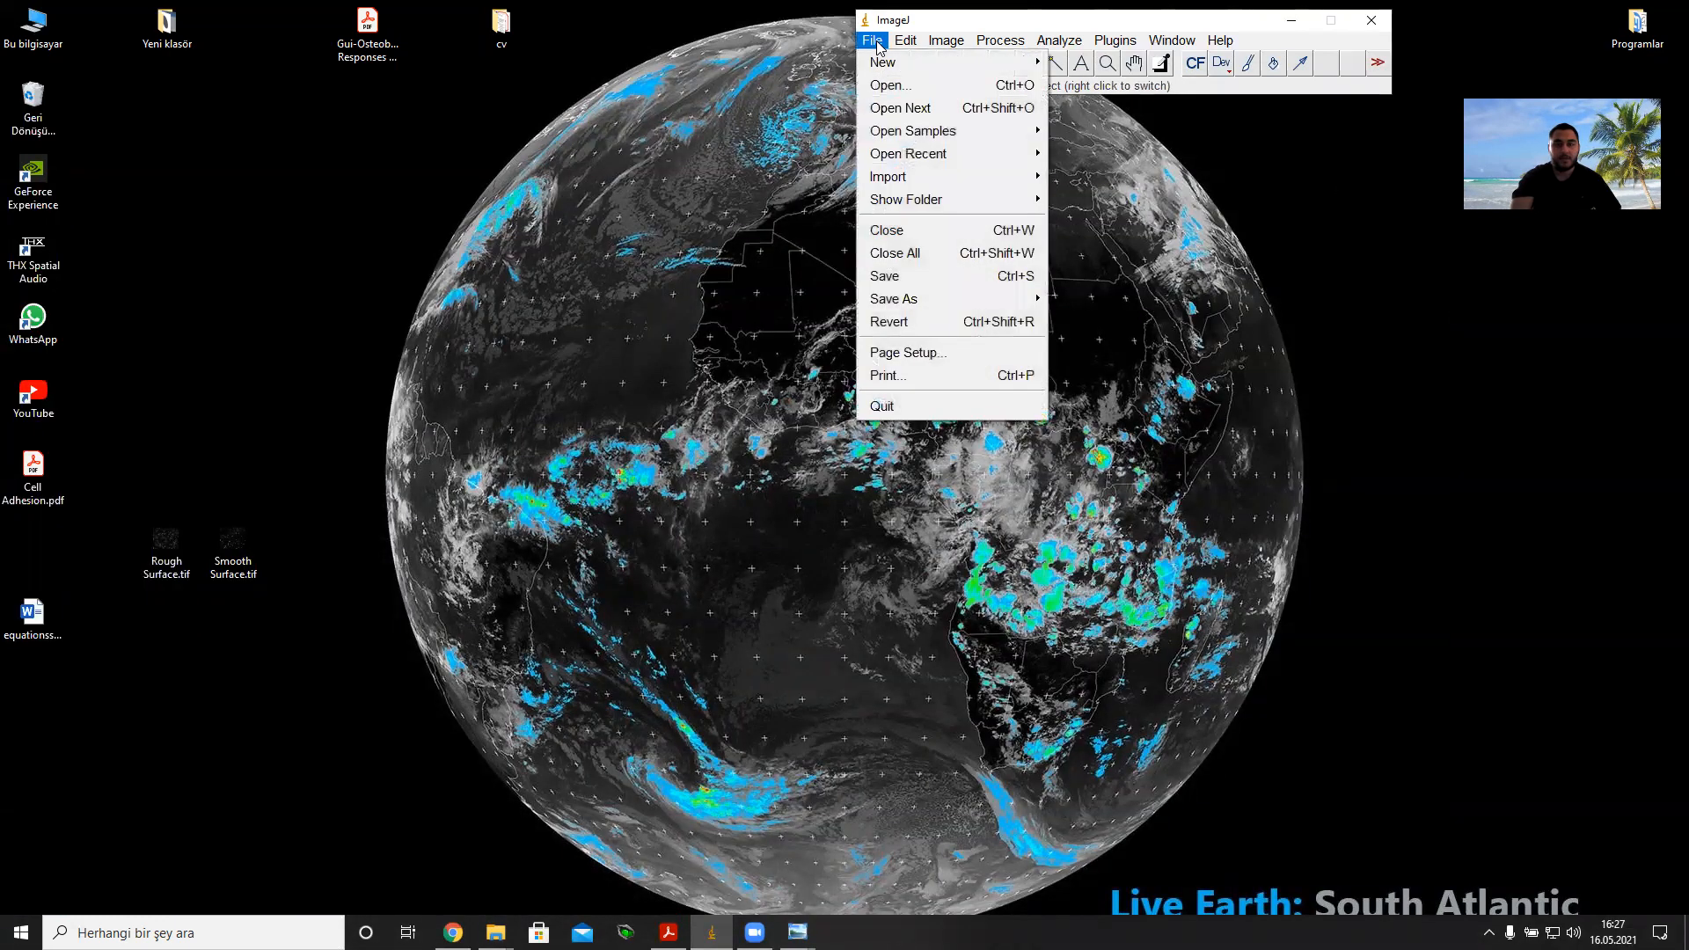
click(1003, 39)
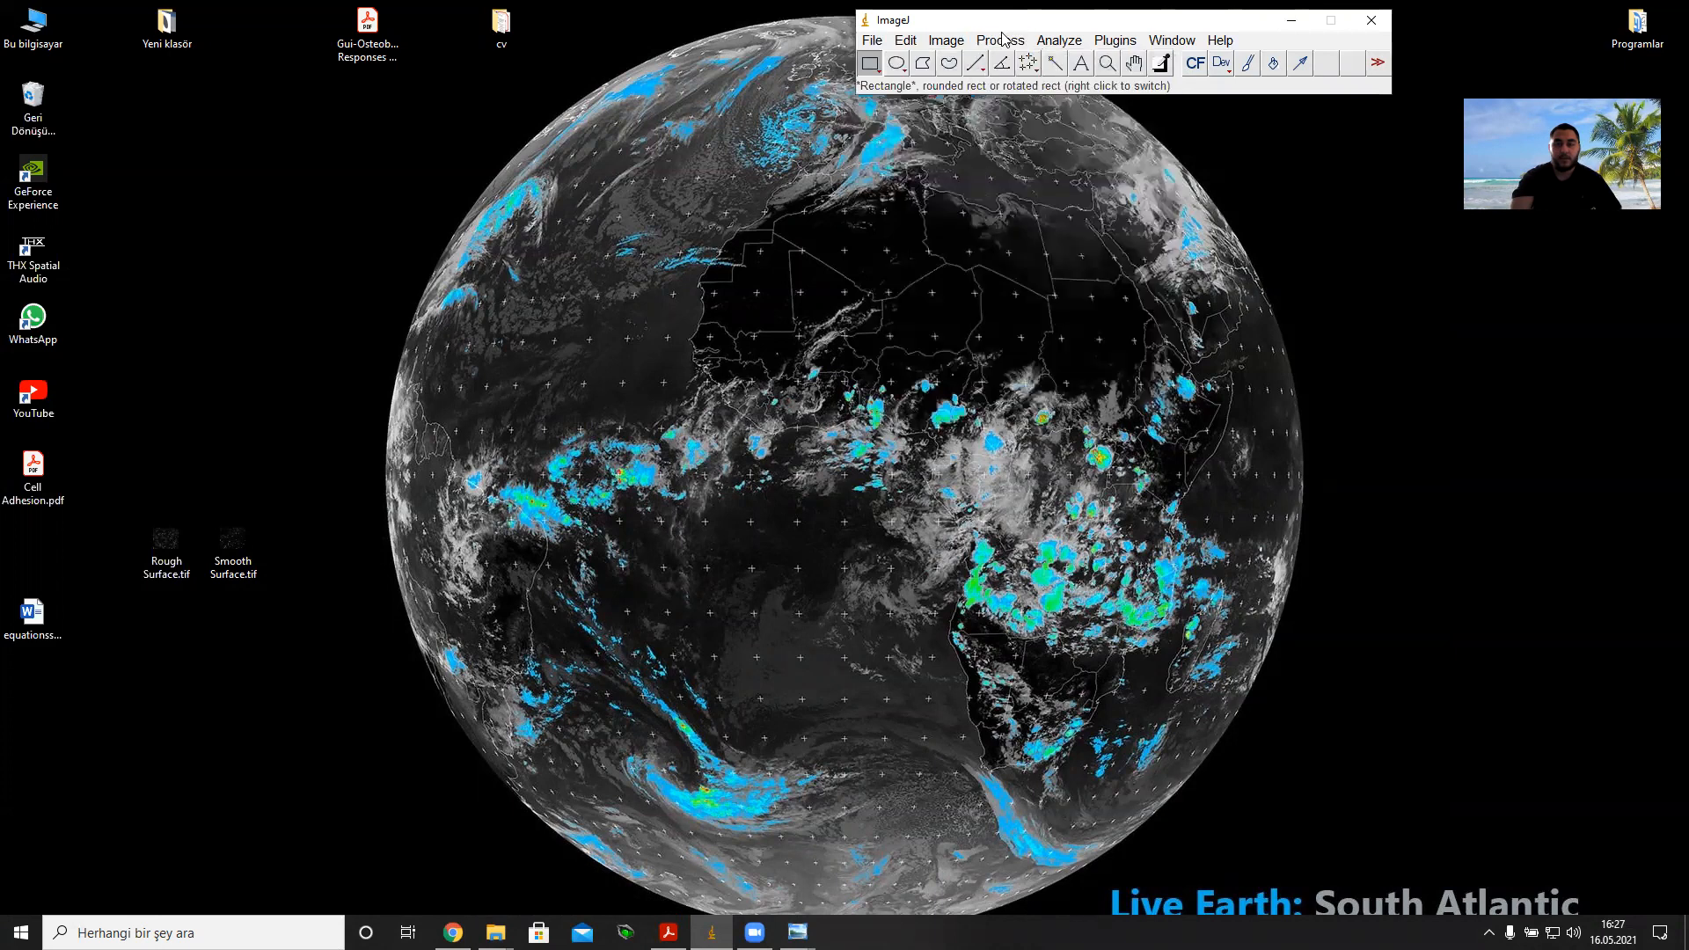
drag(1003, 28, 1013, 28)
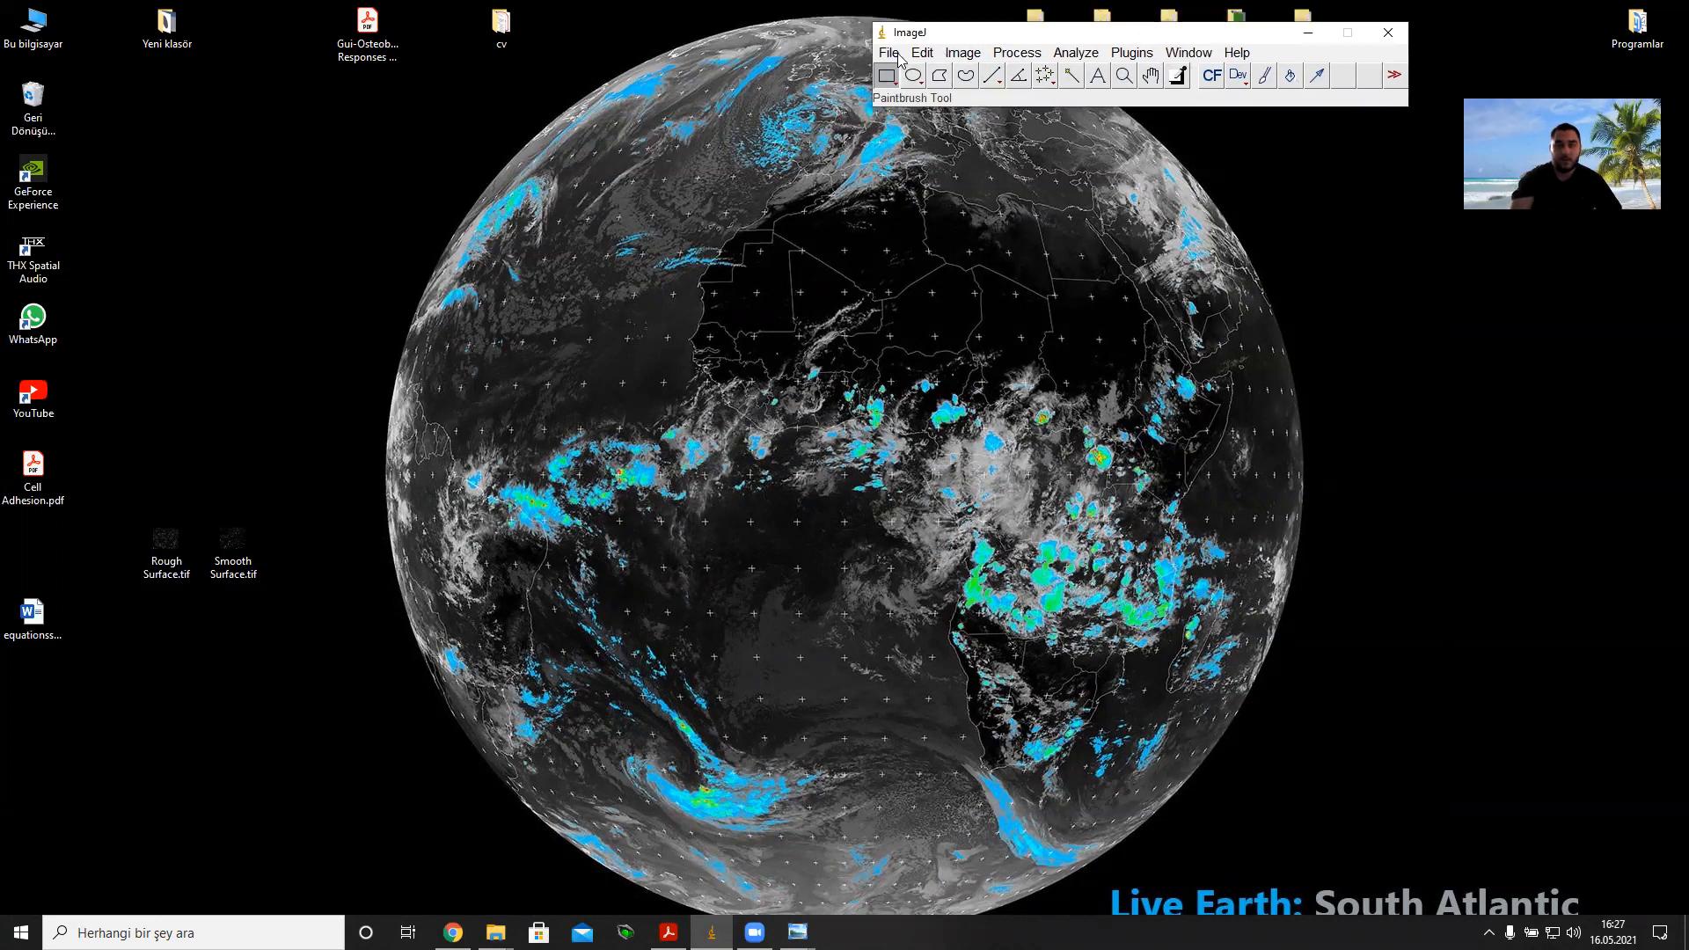
click(890, 52)
click(906, 97)
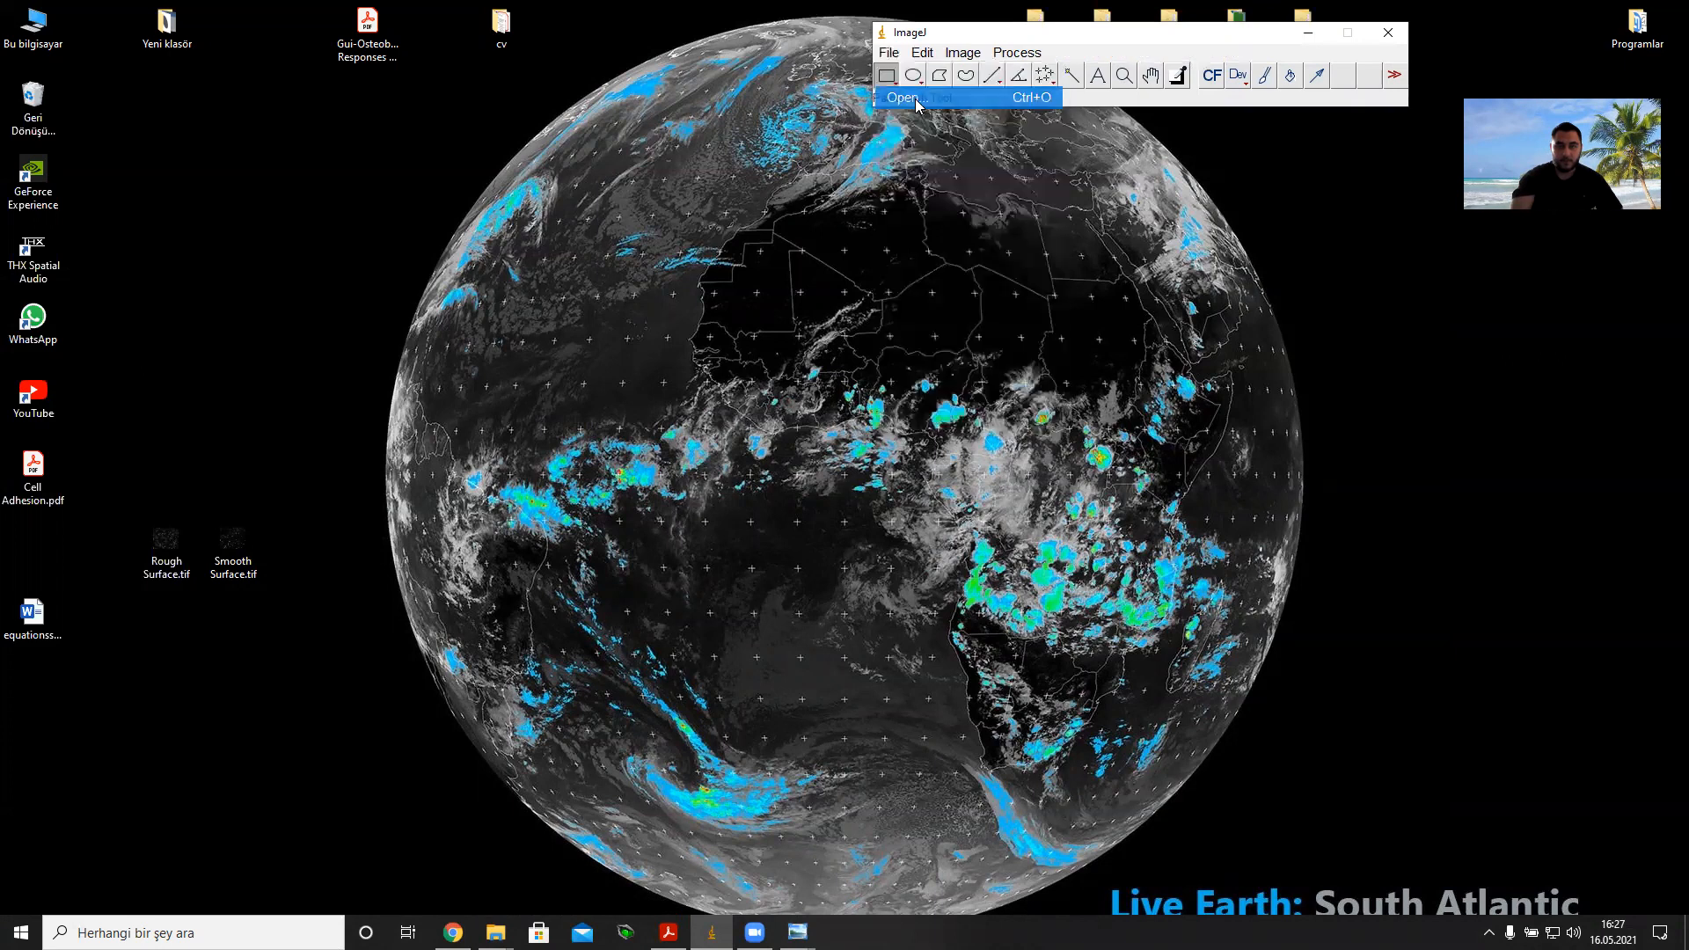
scroll(442, 178, down, 3)
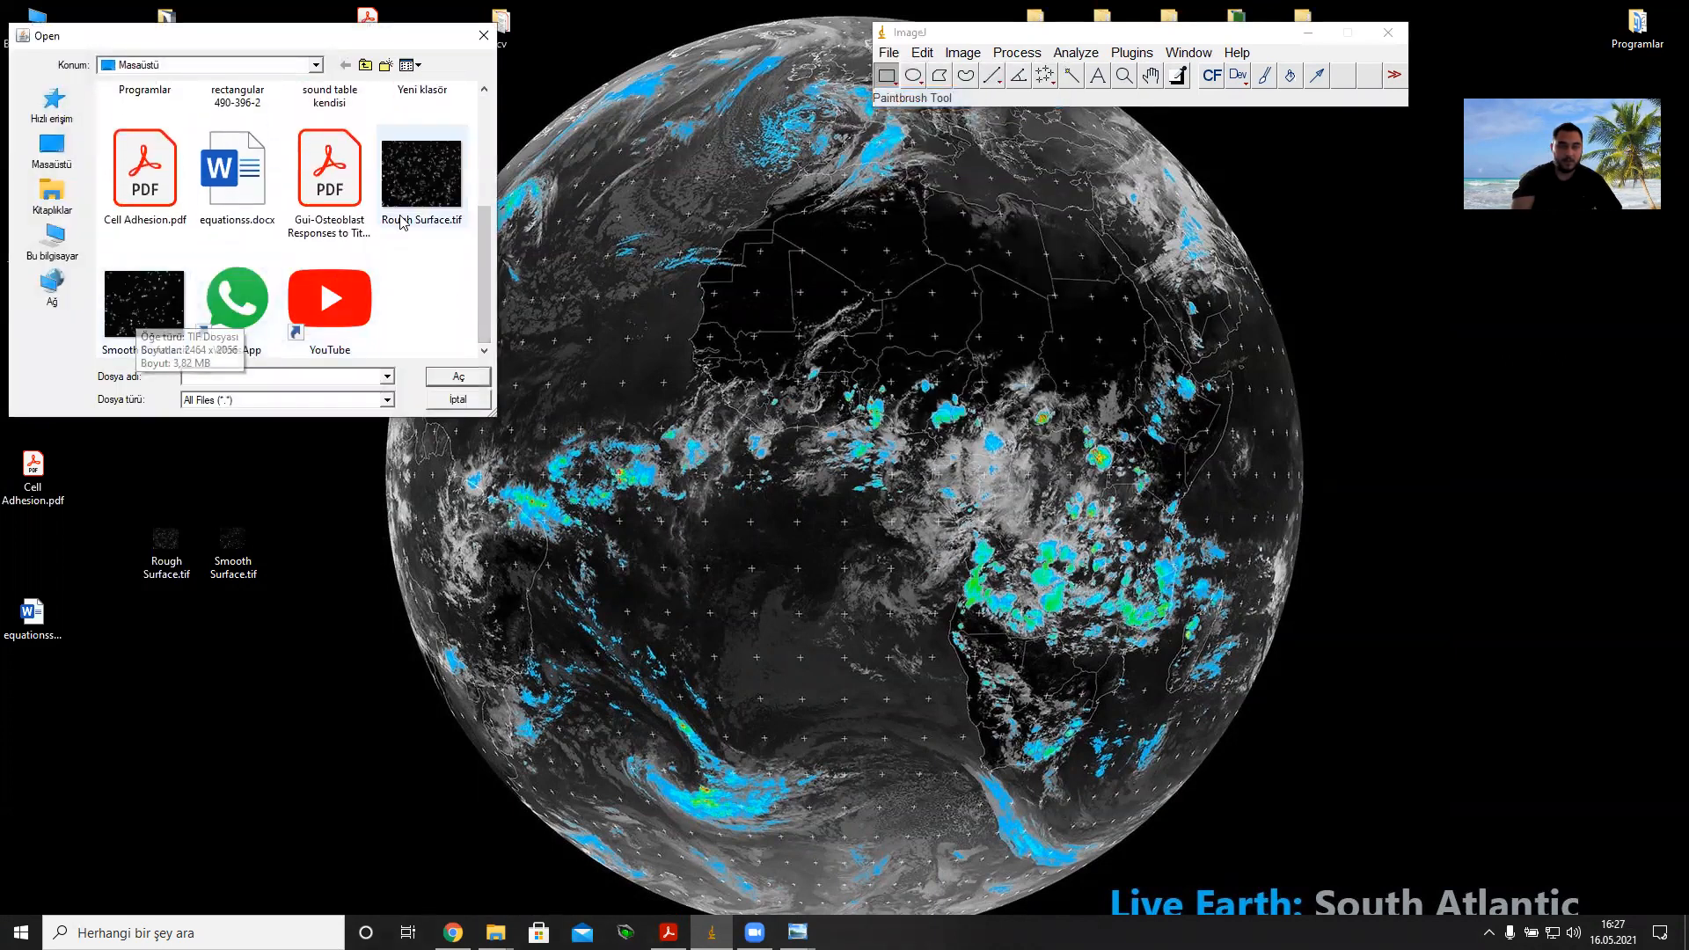
click(124, 318)
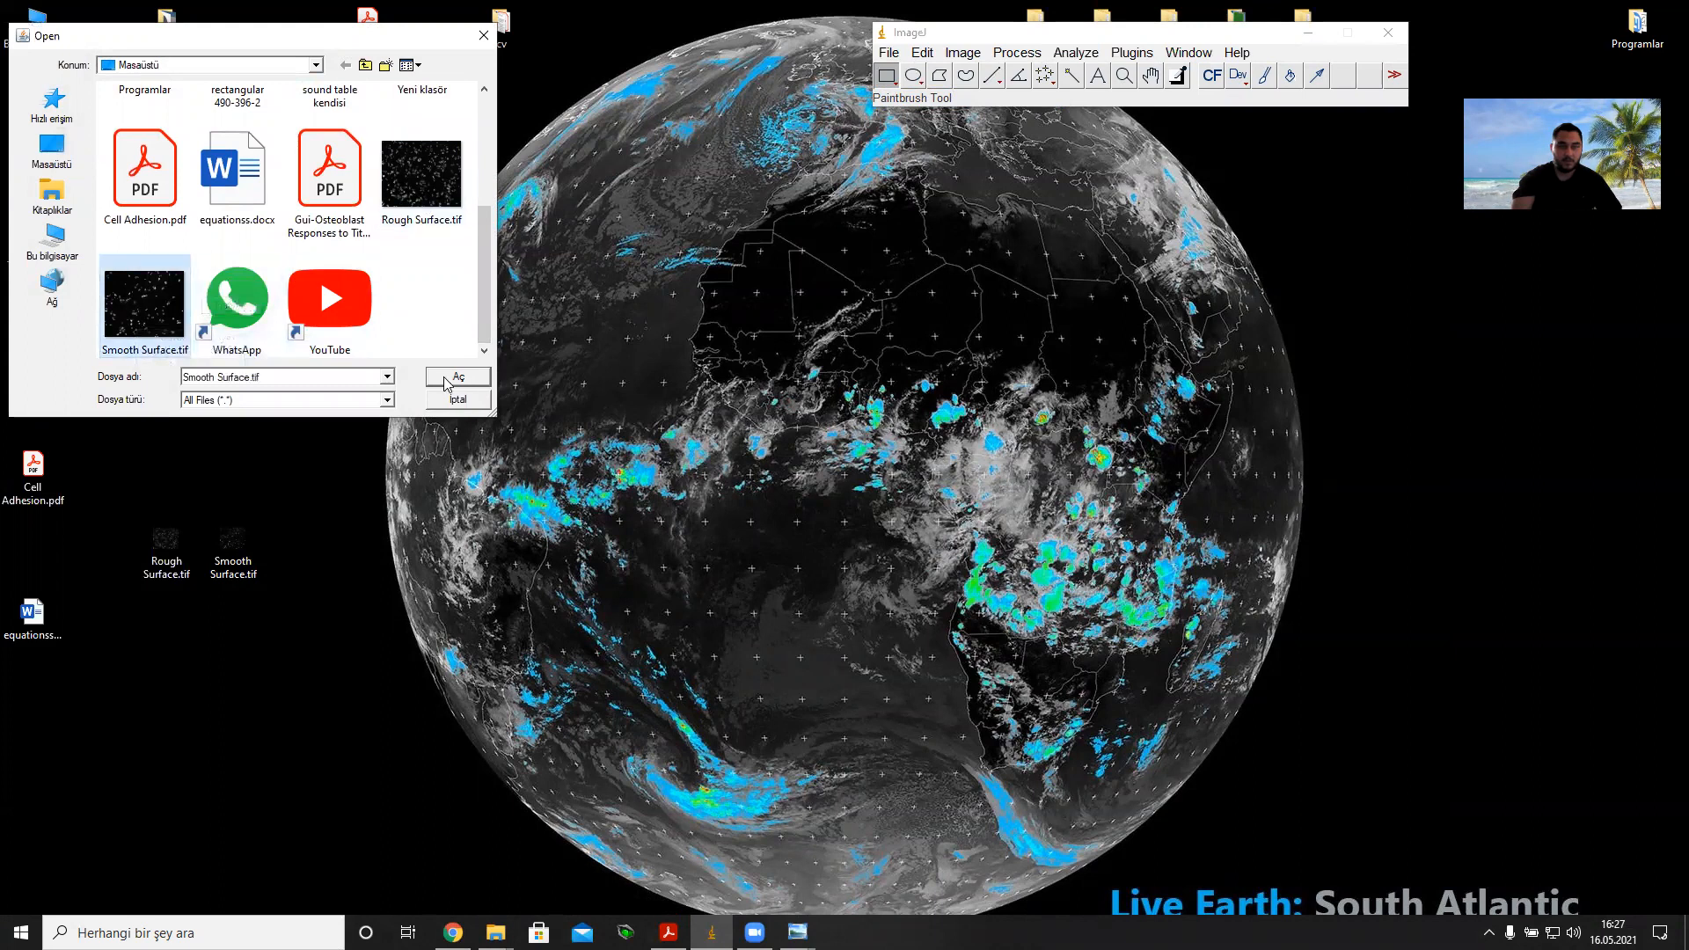
click(456, 377)
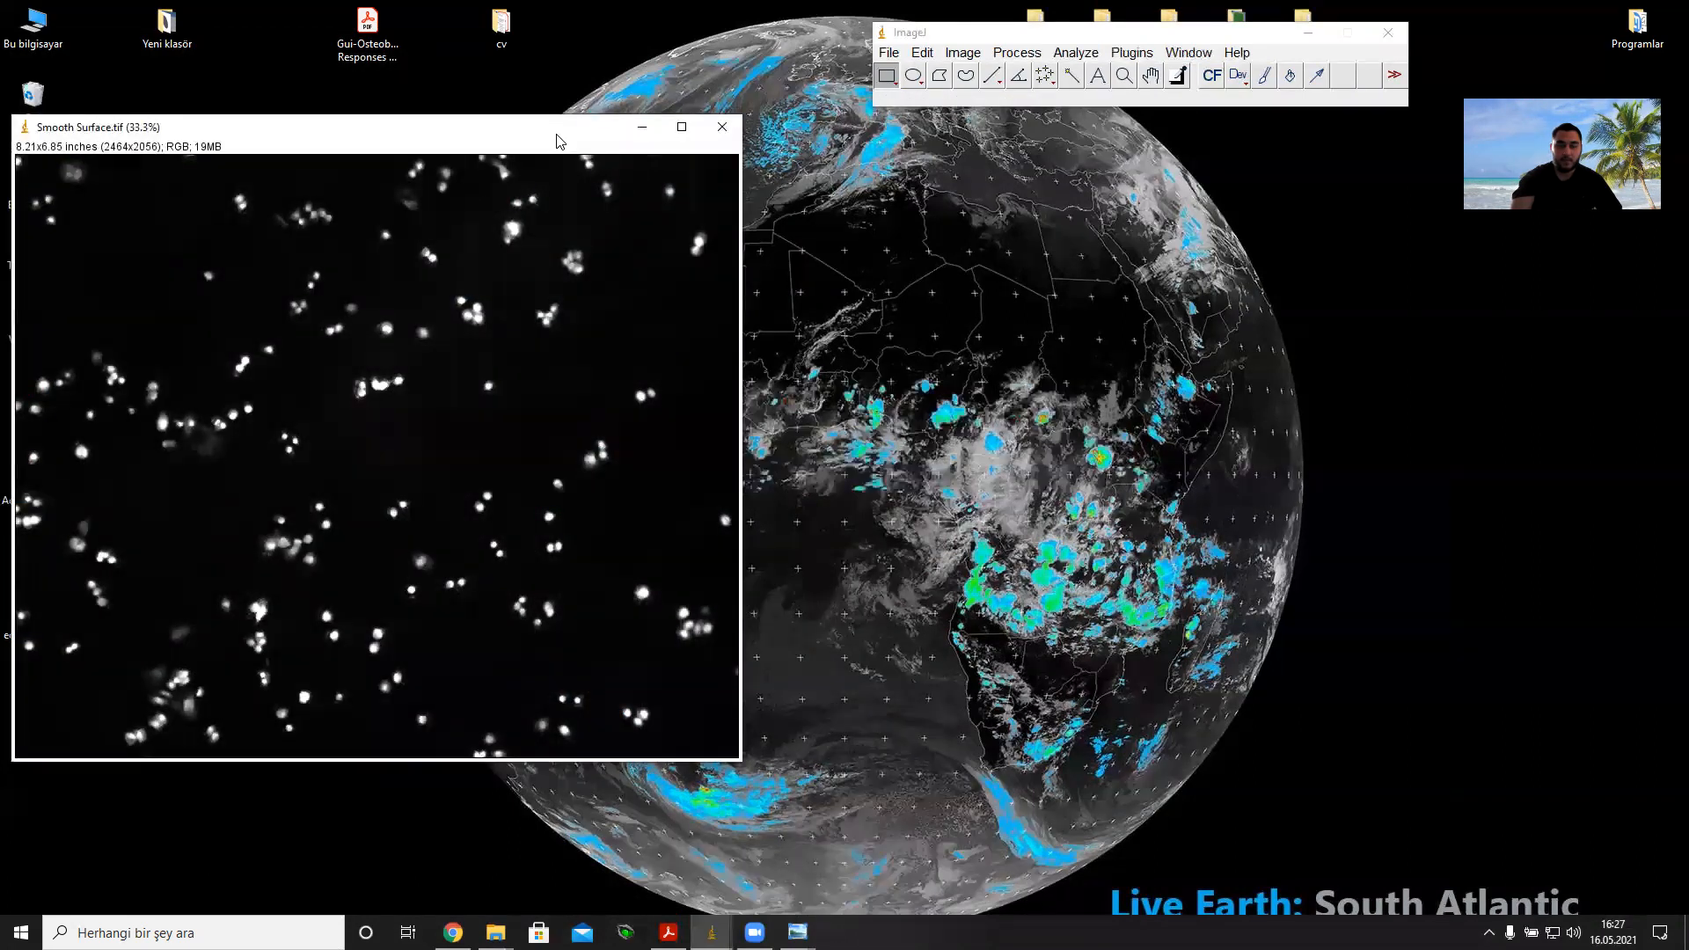
drag(557, 135, 1218, 185)
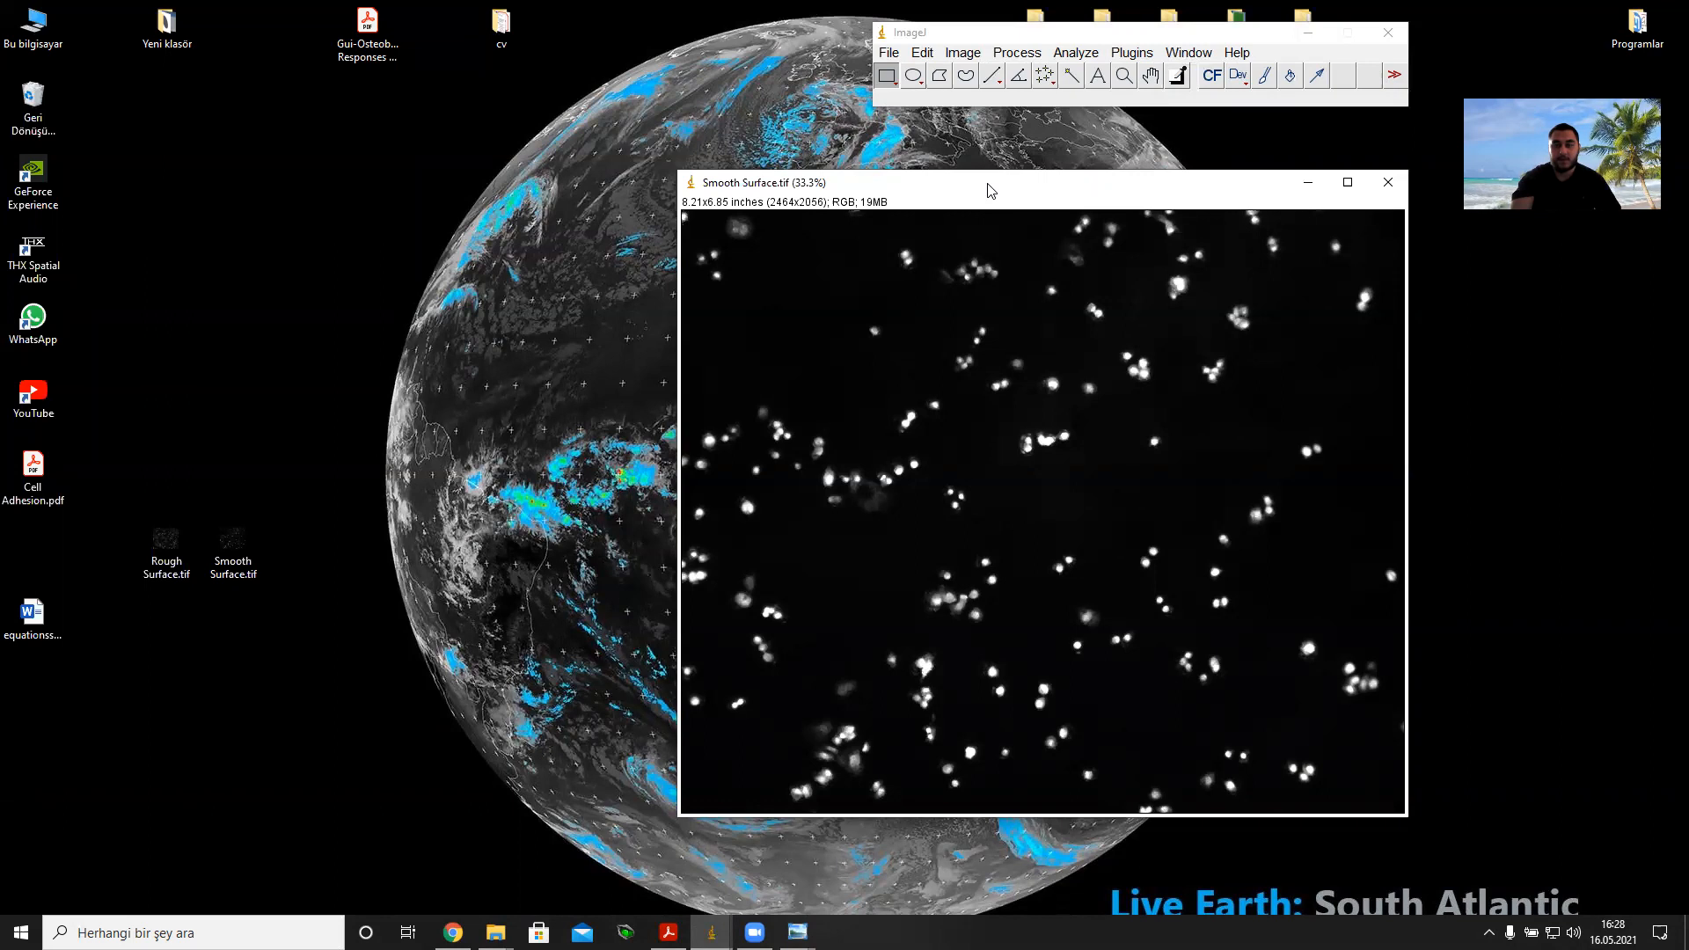
drag(991, 190, 991, 192)
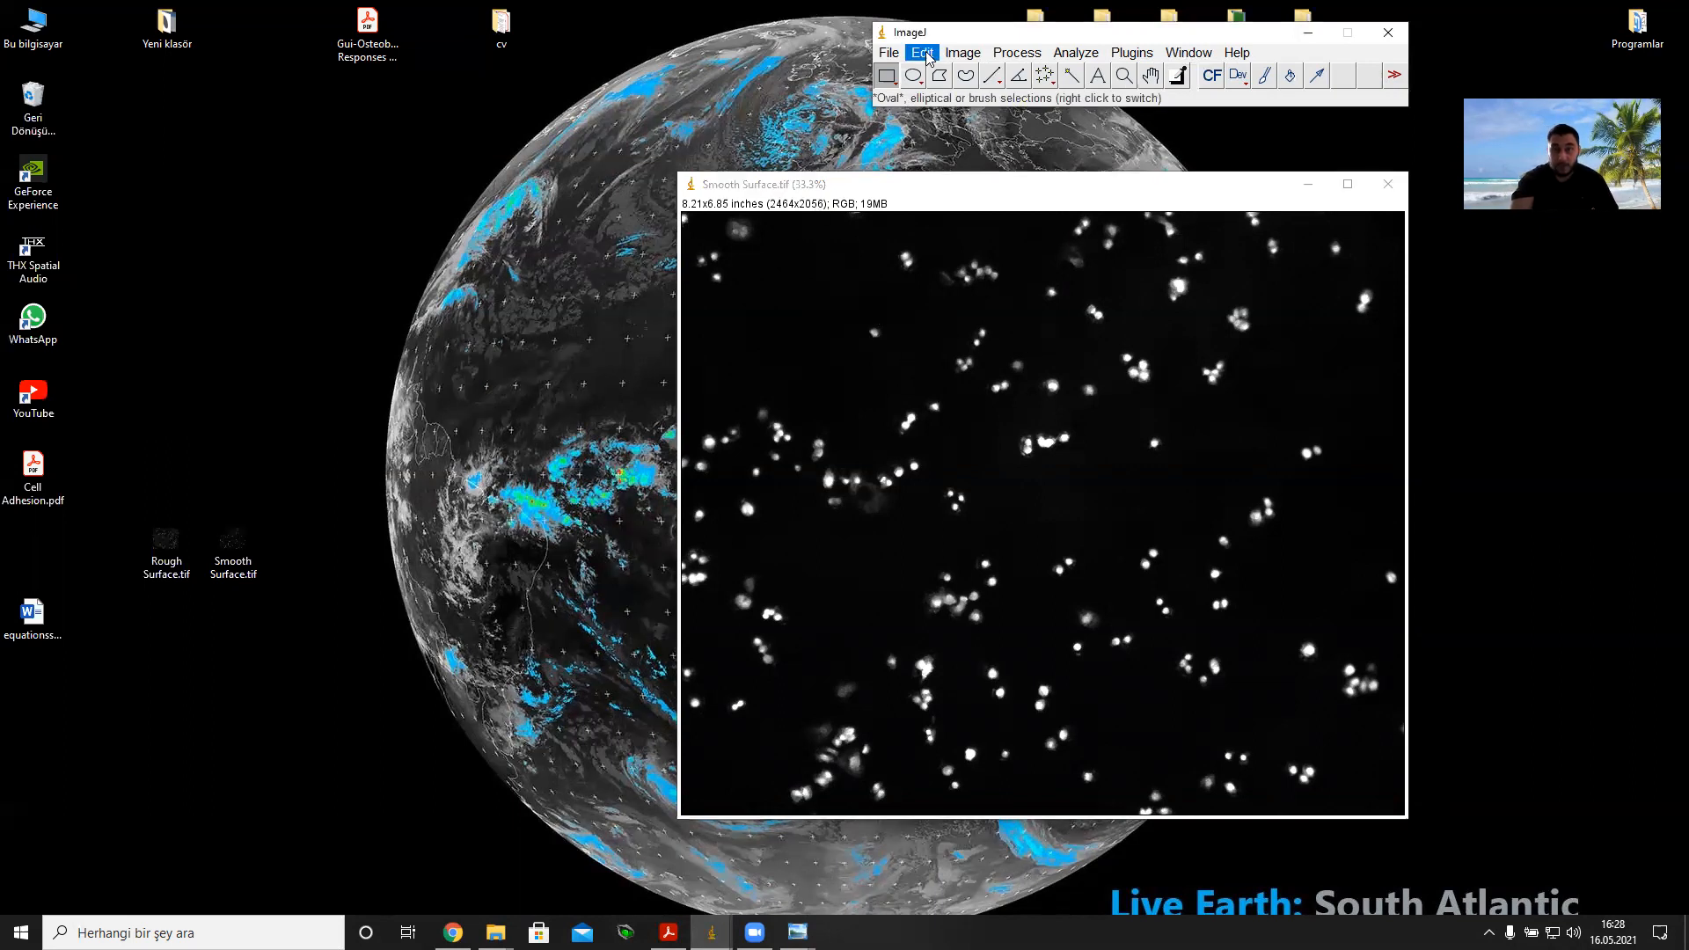
Step: Convert the smooth surface image from RGB Color to 8-bit
click(924, 52)
mouse_move(962, 52)
mouse_move(1084, 76)
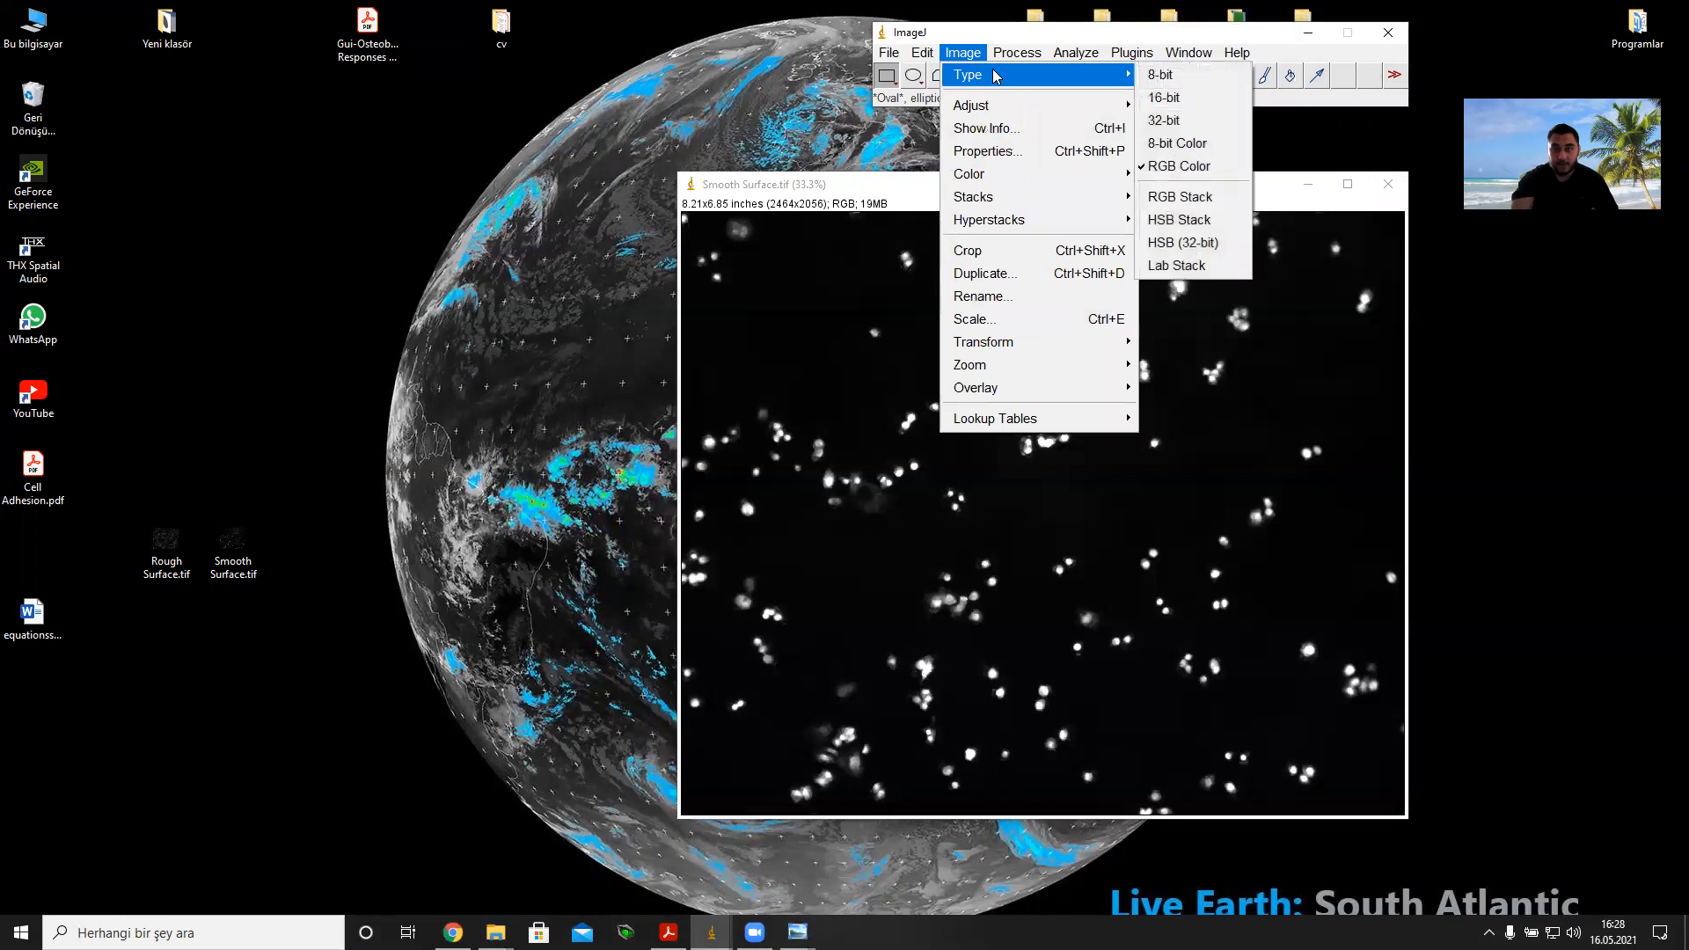
click(1163, 79)
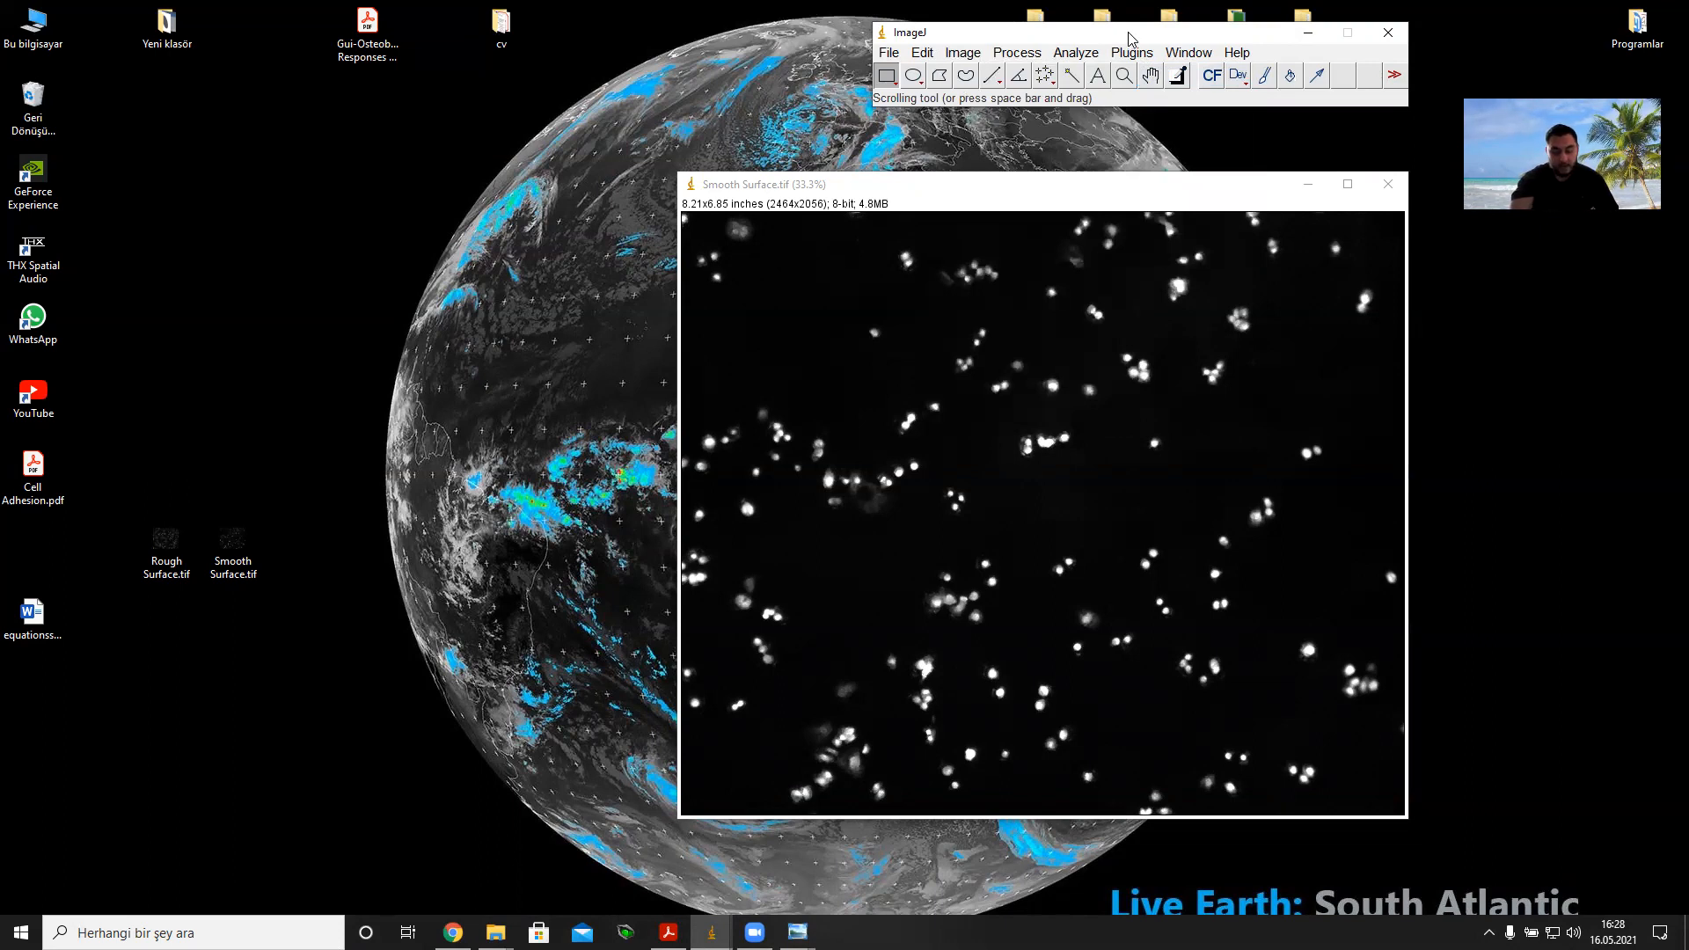
Step: Open the Threshold adjustment for the 8-bit smooth surface image
click(1005, 56)
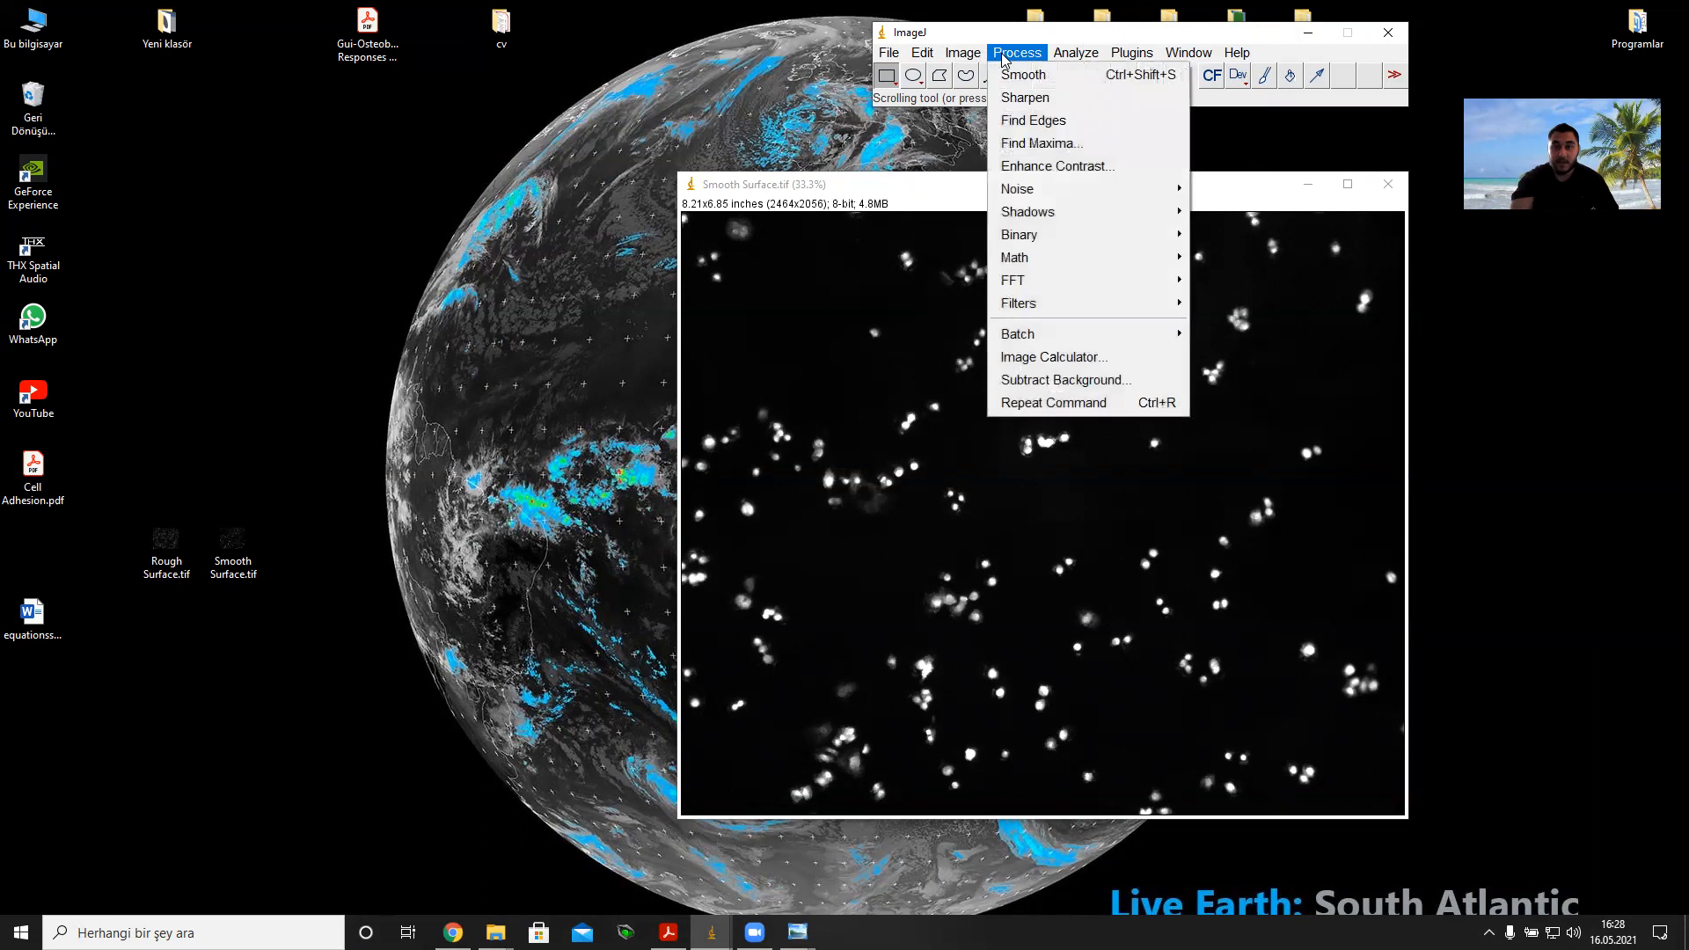
mouse_move(979, 58)
mouse_move(1001, 105)
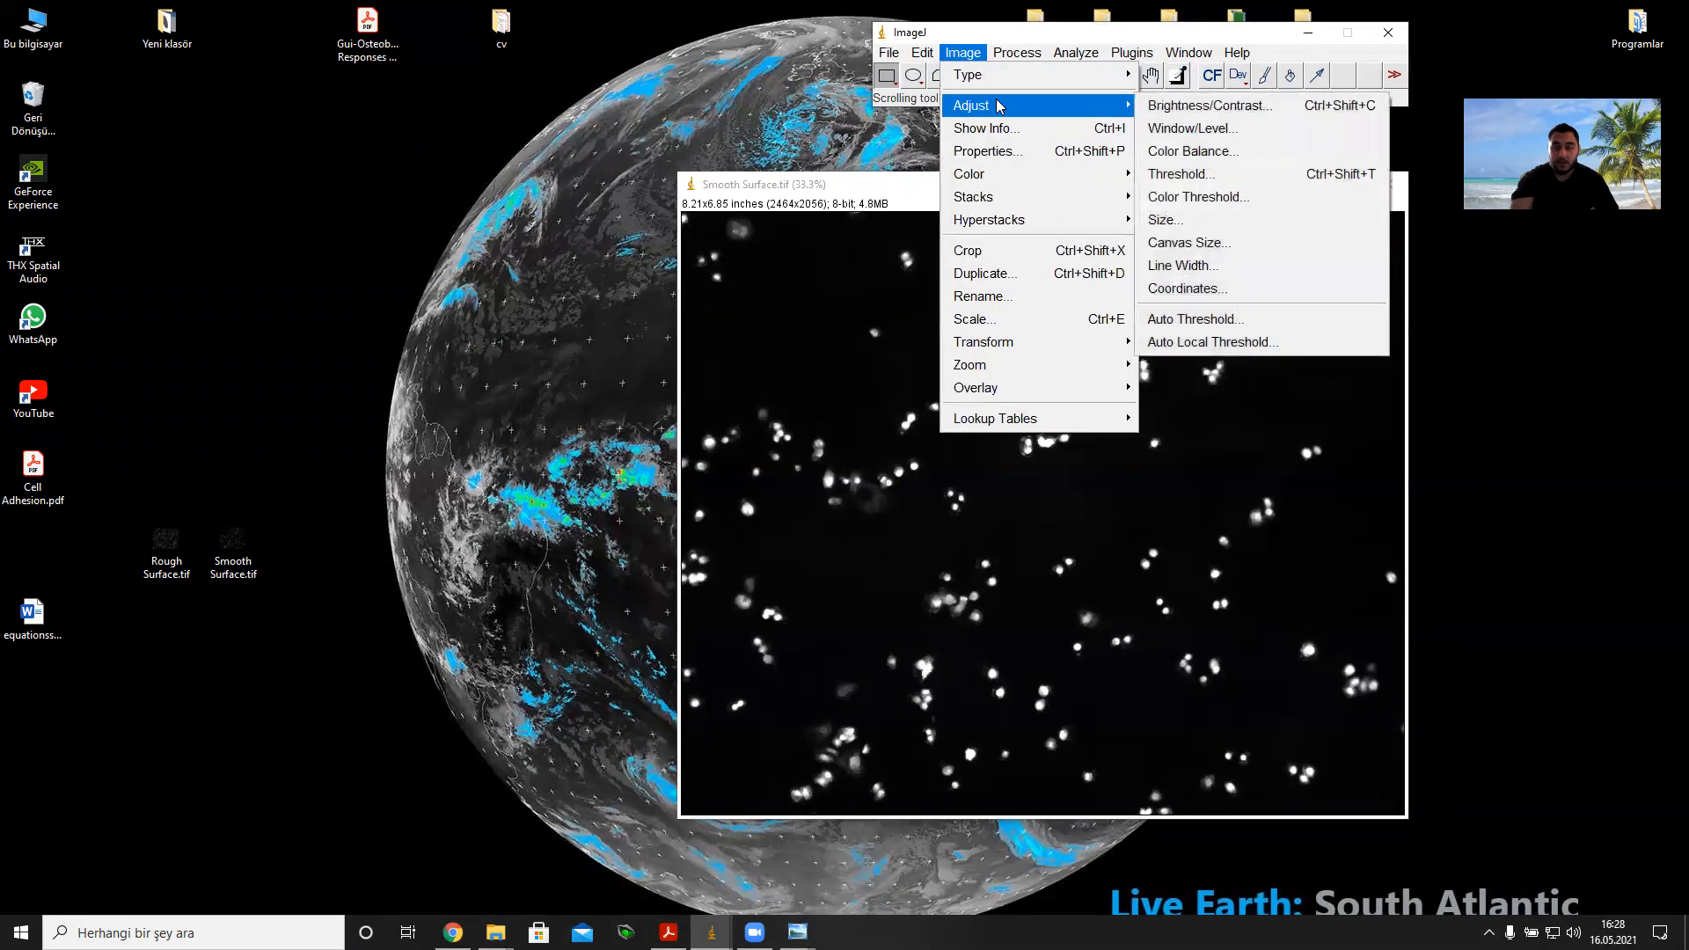
click(1179, 174)
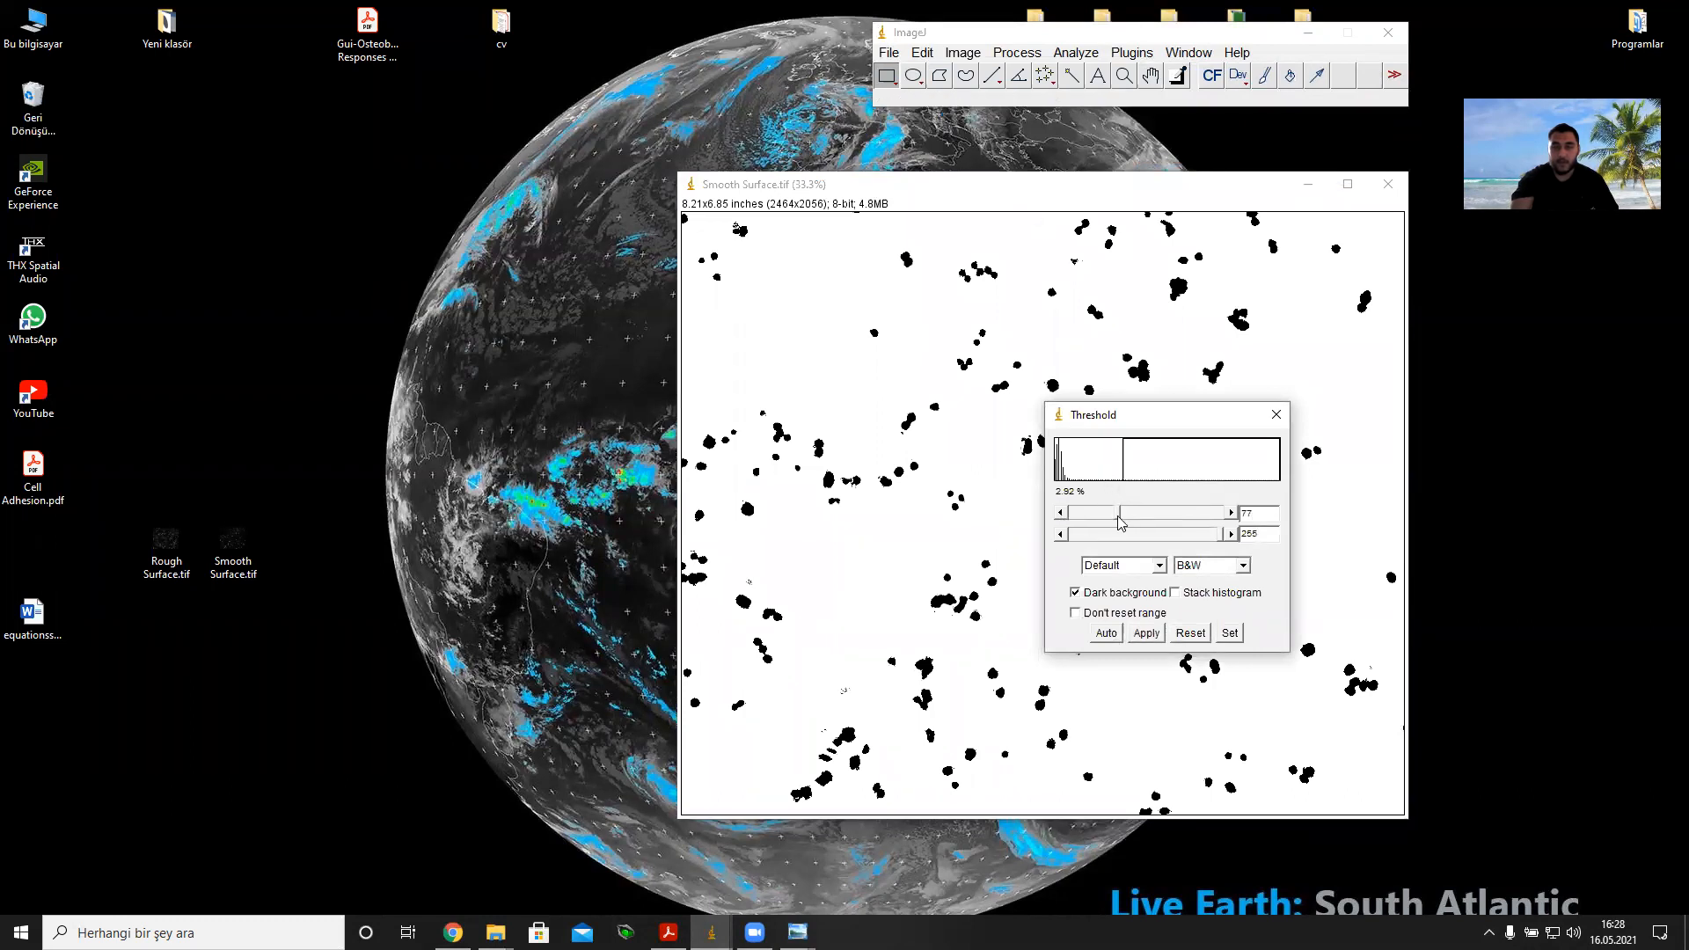
Step: Try lower threshold levels of 33, 27, 9 and 73 on the smooth surface image
drag(1124, 520, 1094, 518)
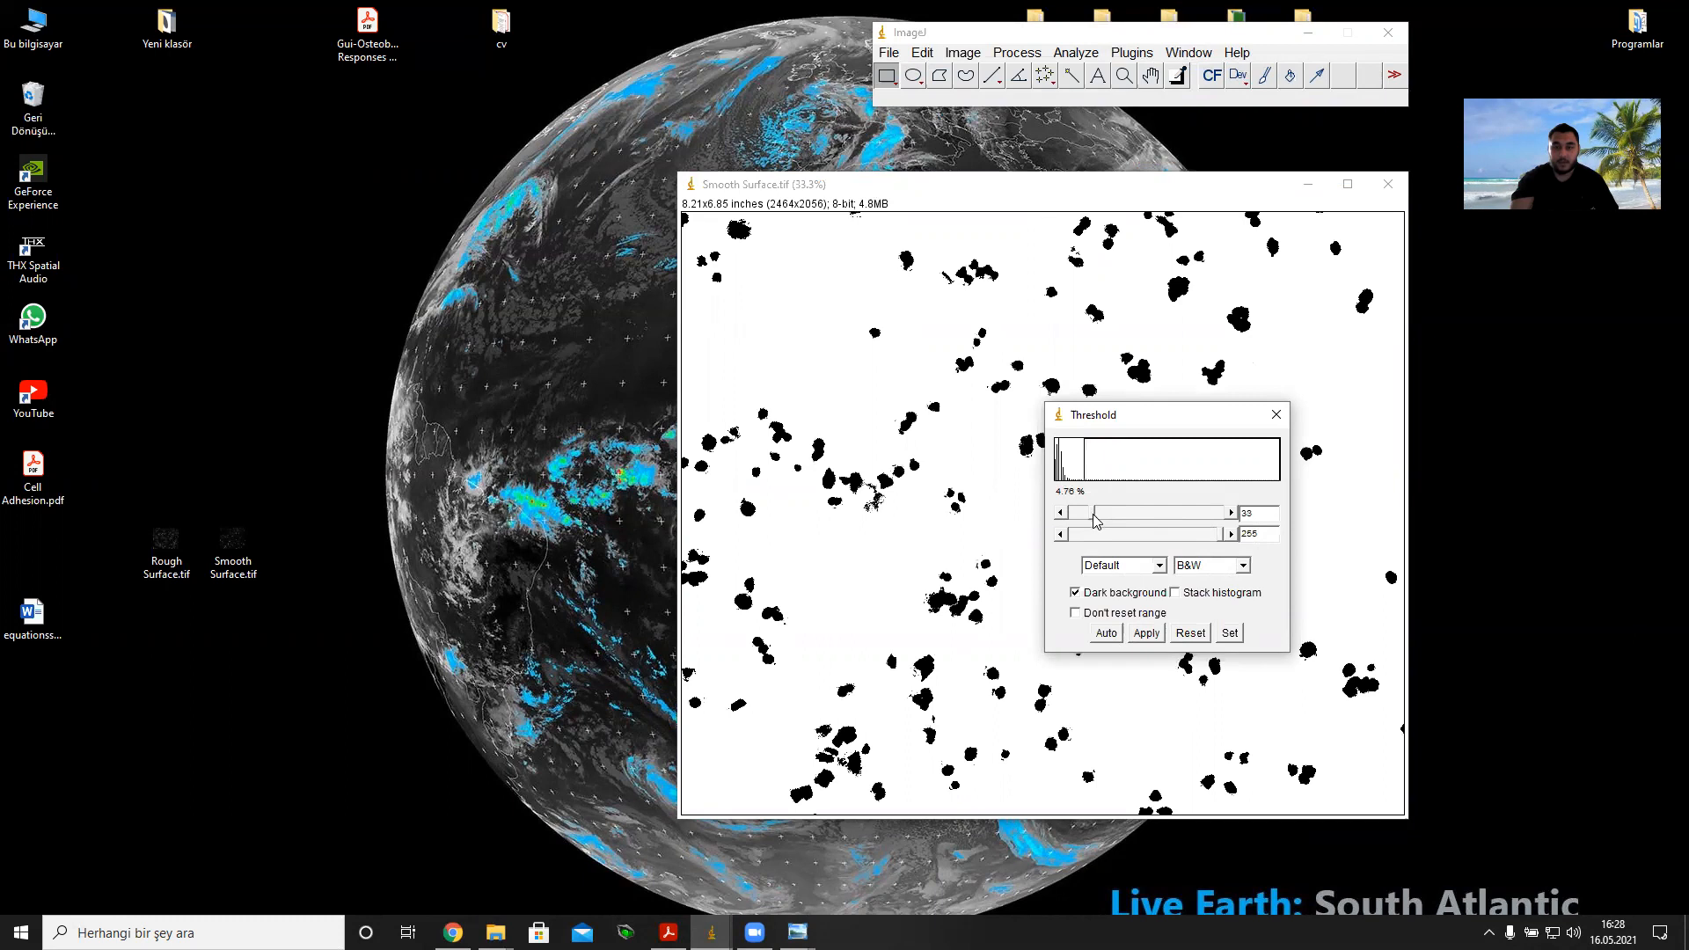
drag(1096, 519, 1091, 518)
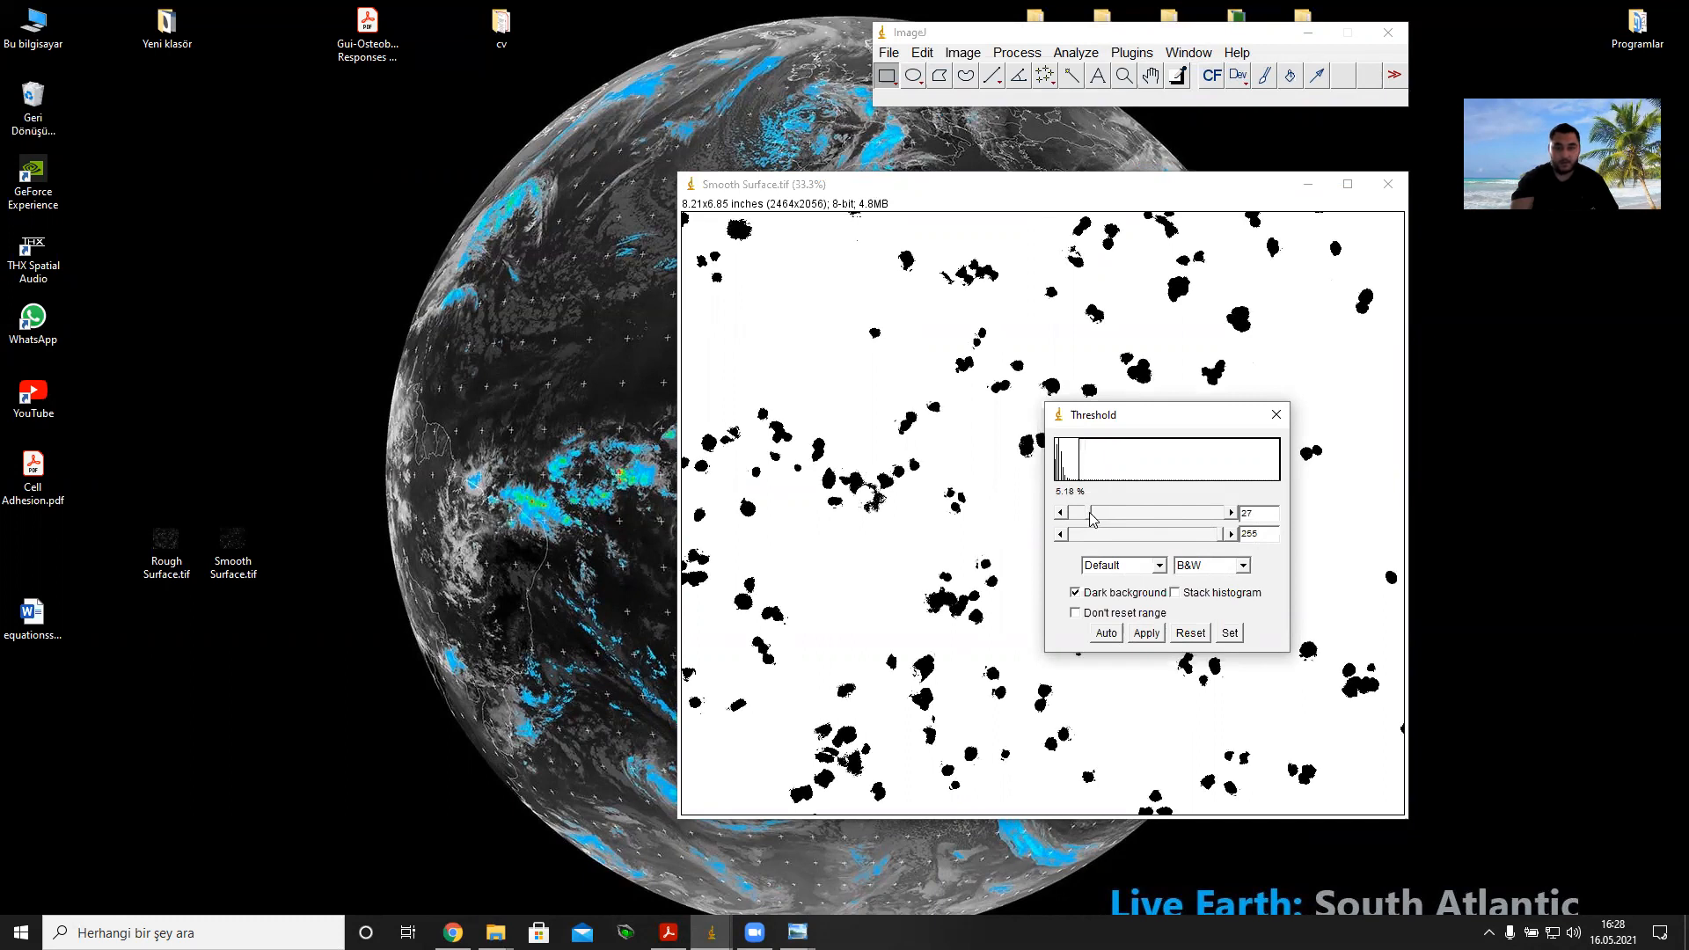
drag(1091, 518, 1082, 518)
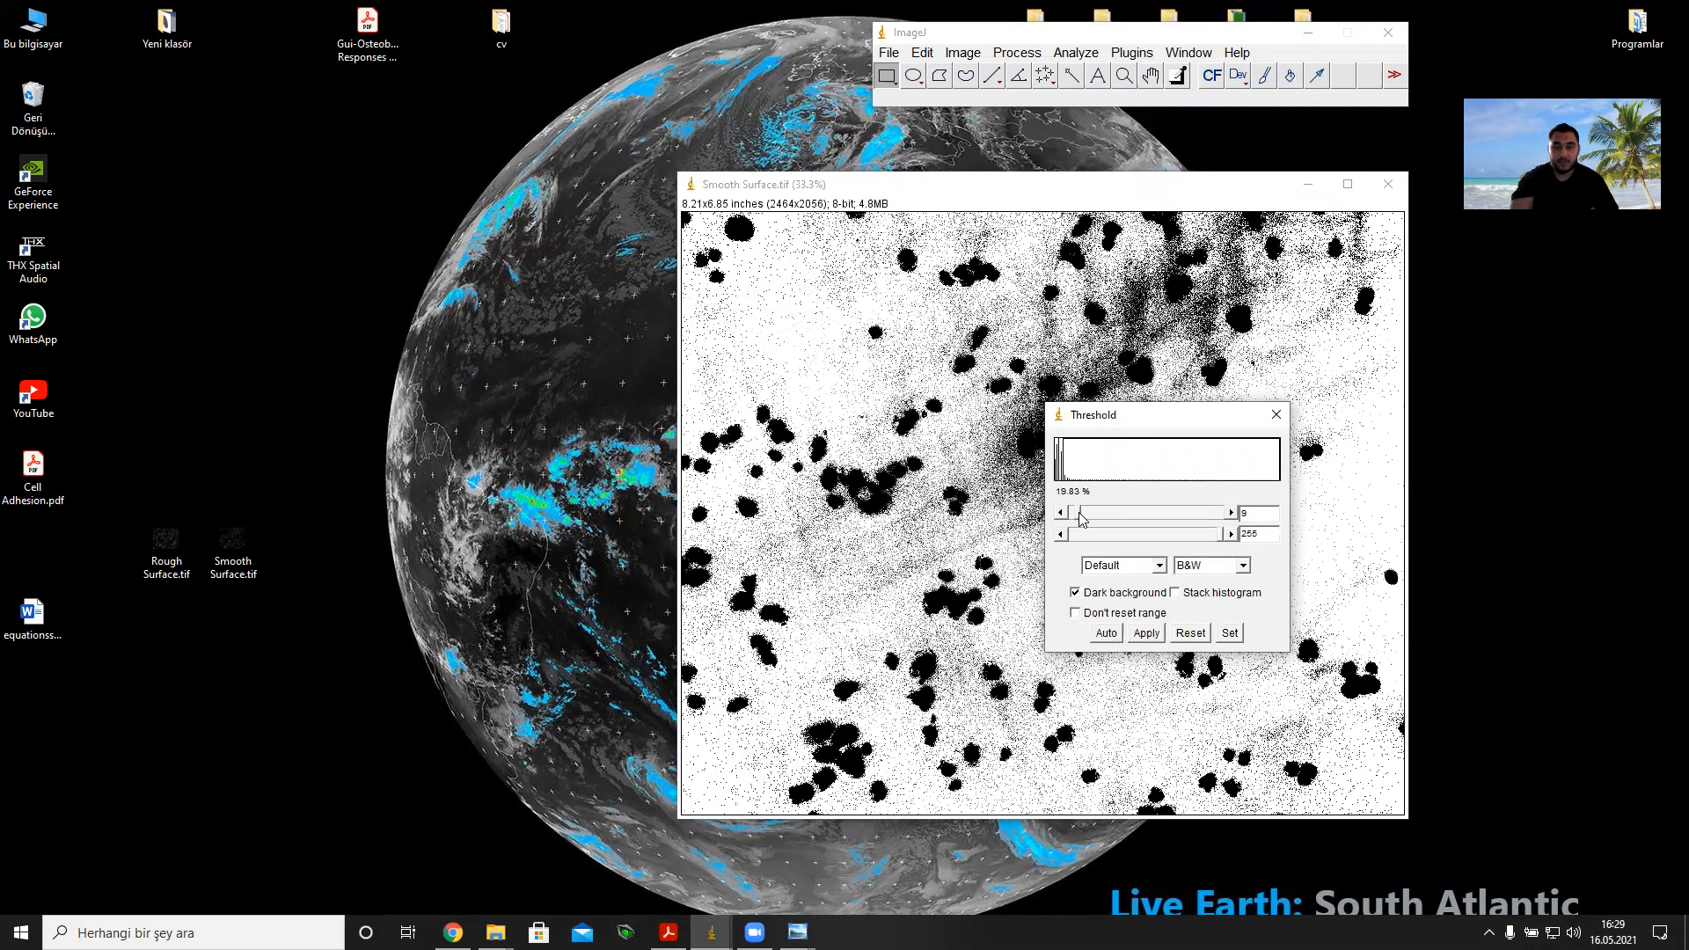
drag(1080, 516, 1117, 518)
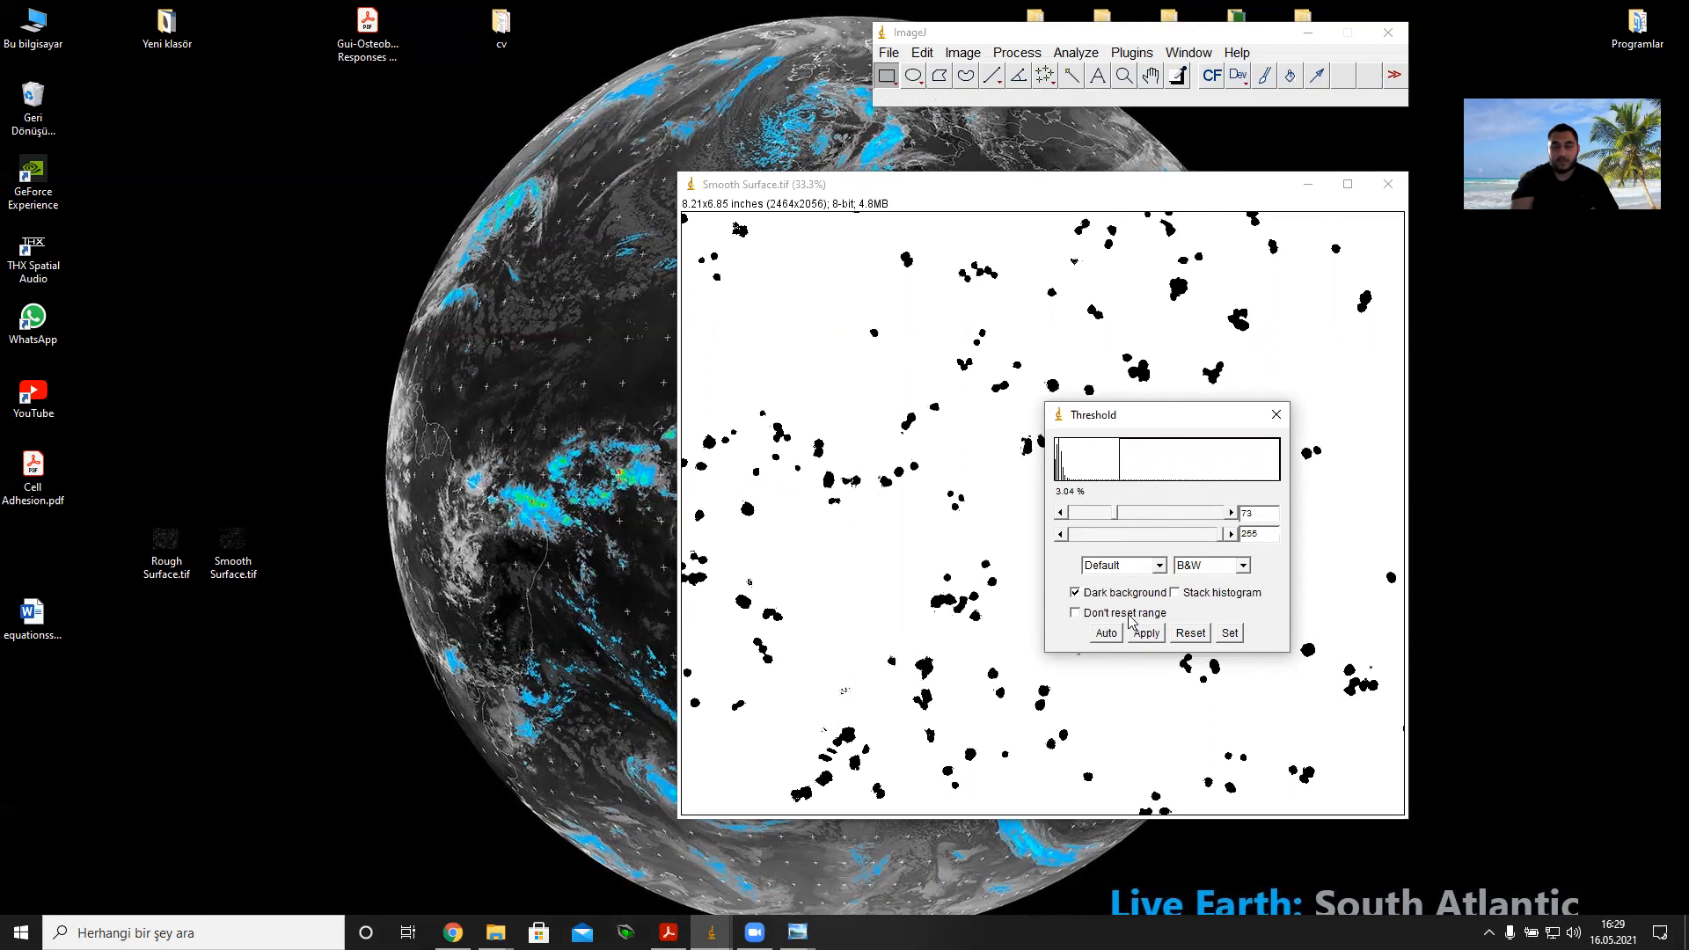
Step: Set the lower threshold level to 80 and the upper to 255, and close the threshold adjustment
click(1229, 634)
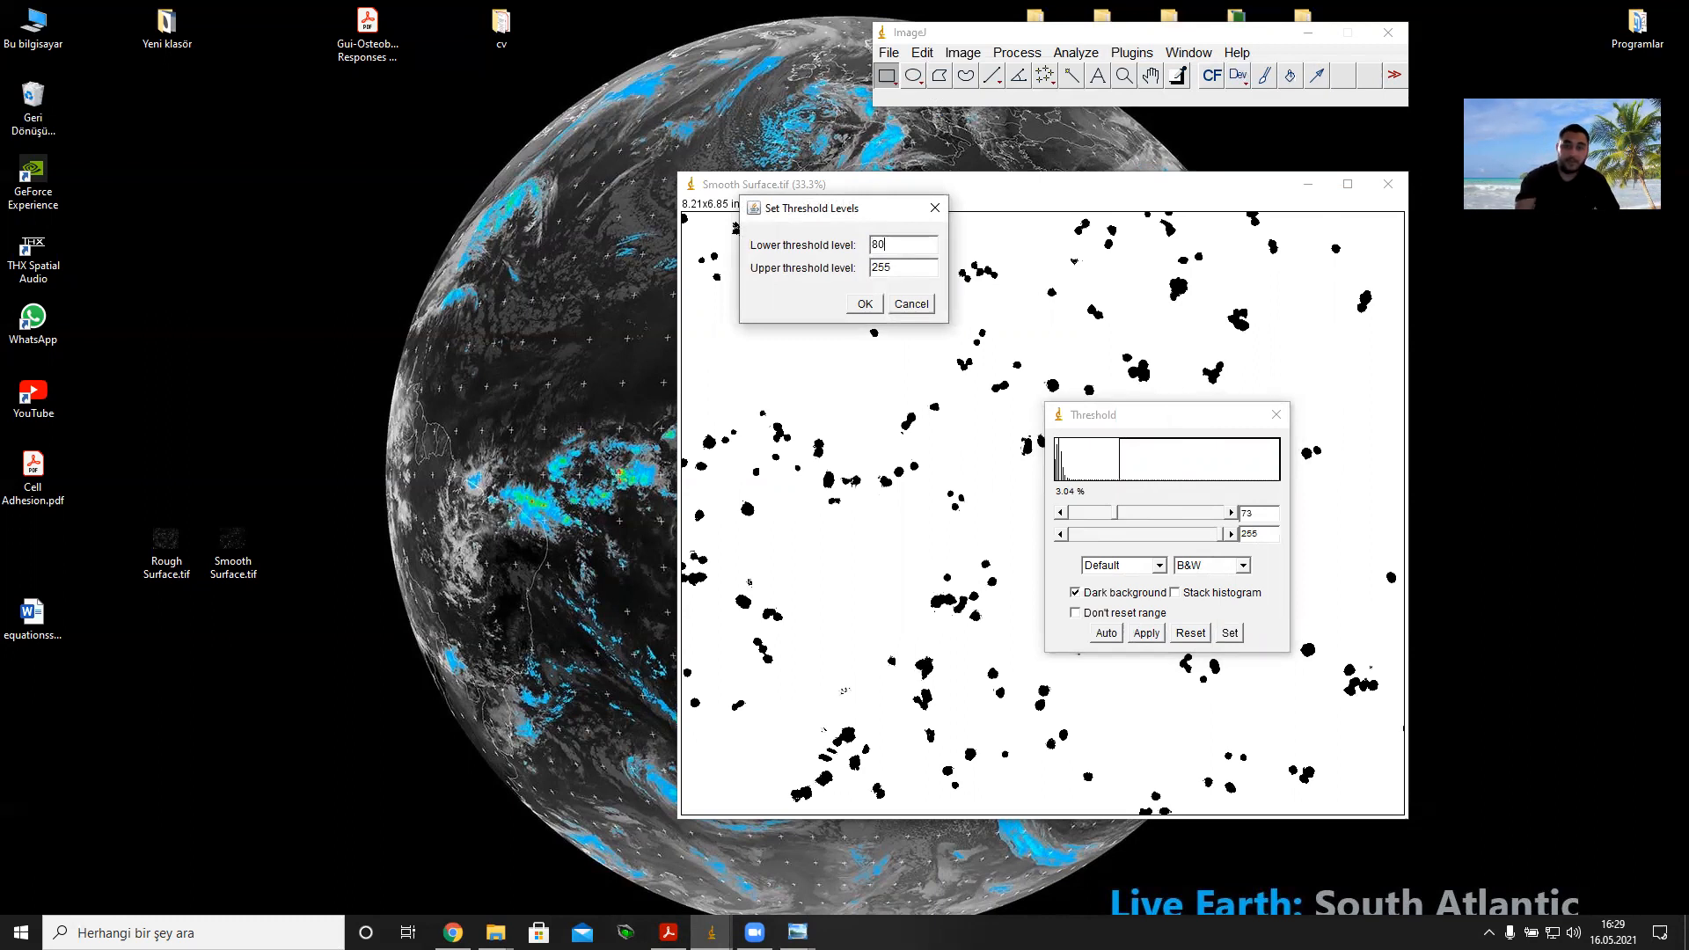
click(866, 302)
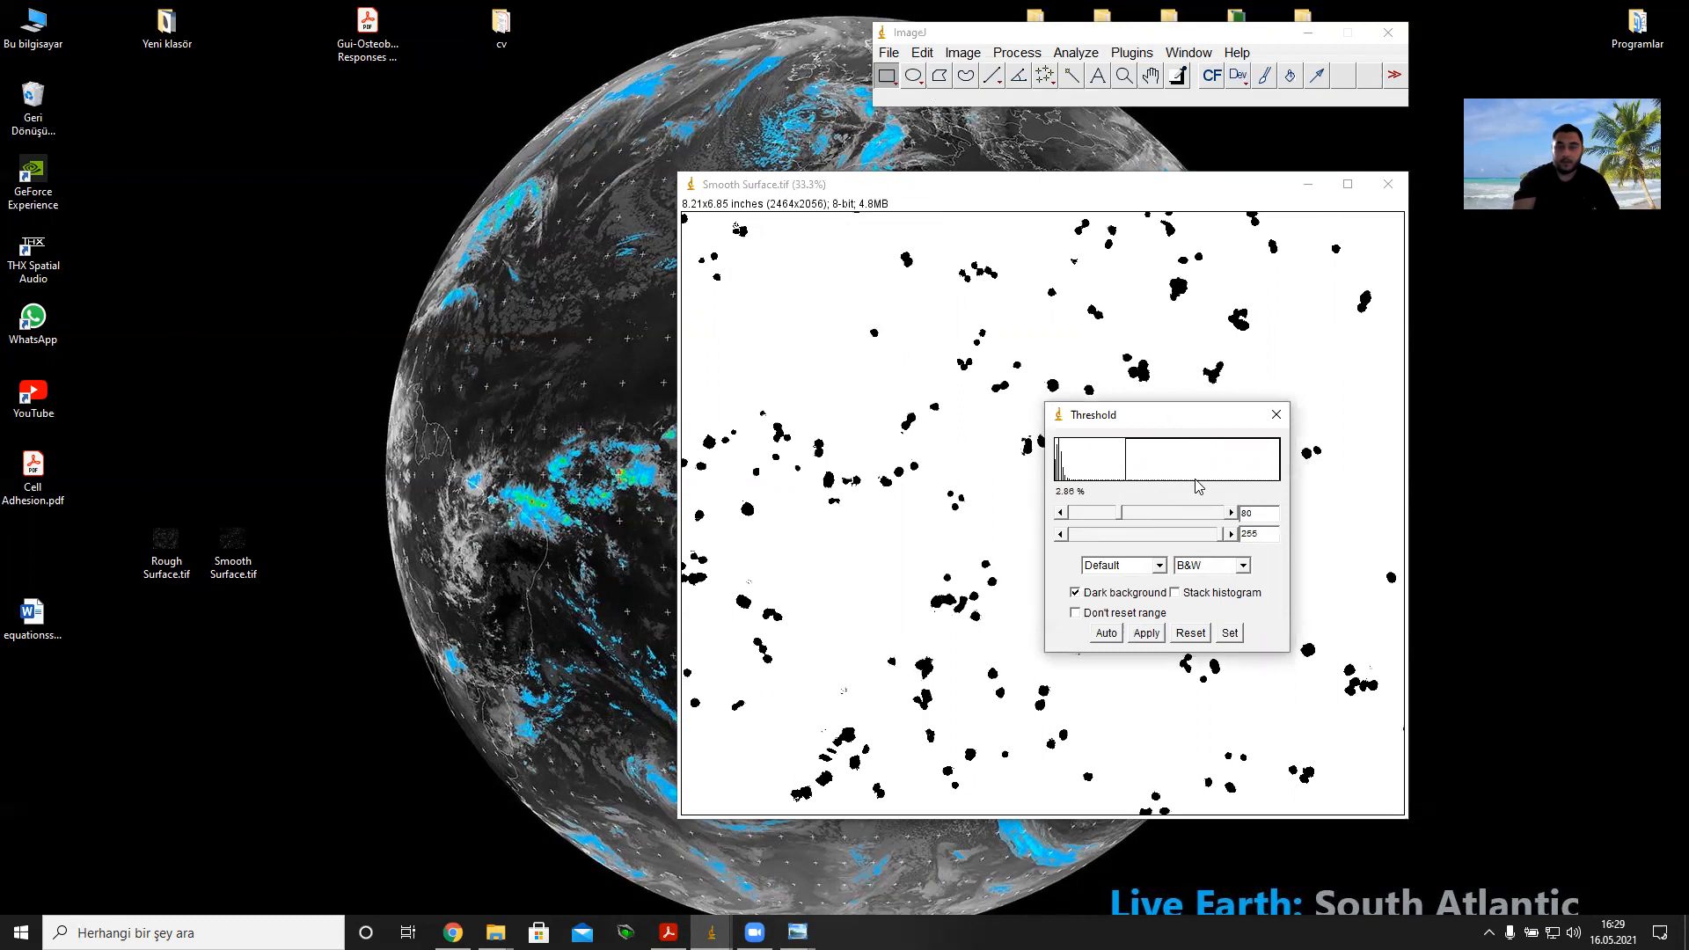
click(1276, 415)
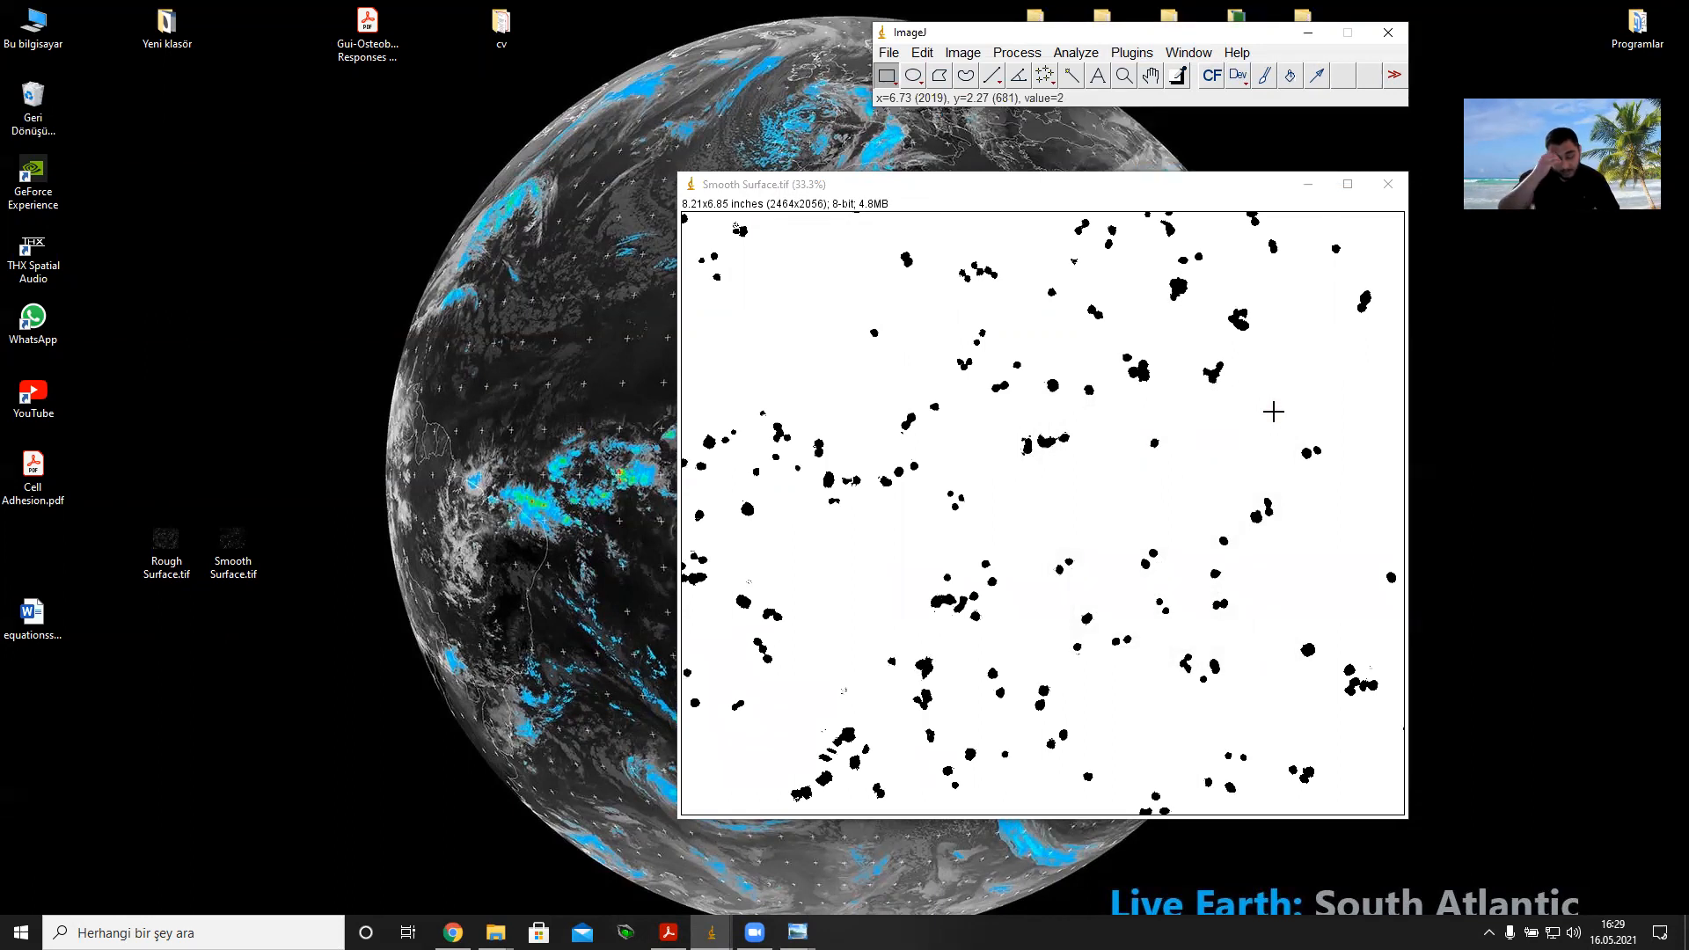
Step: Convert the thresholded smooth surface image to a binary mask and fill the holes in its cells
click(1027, 55)
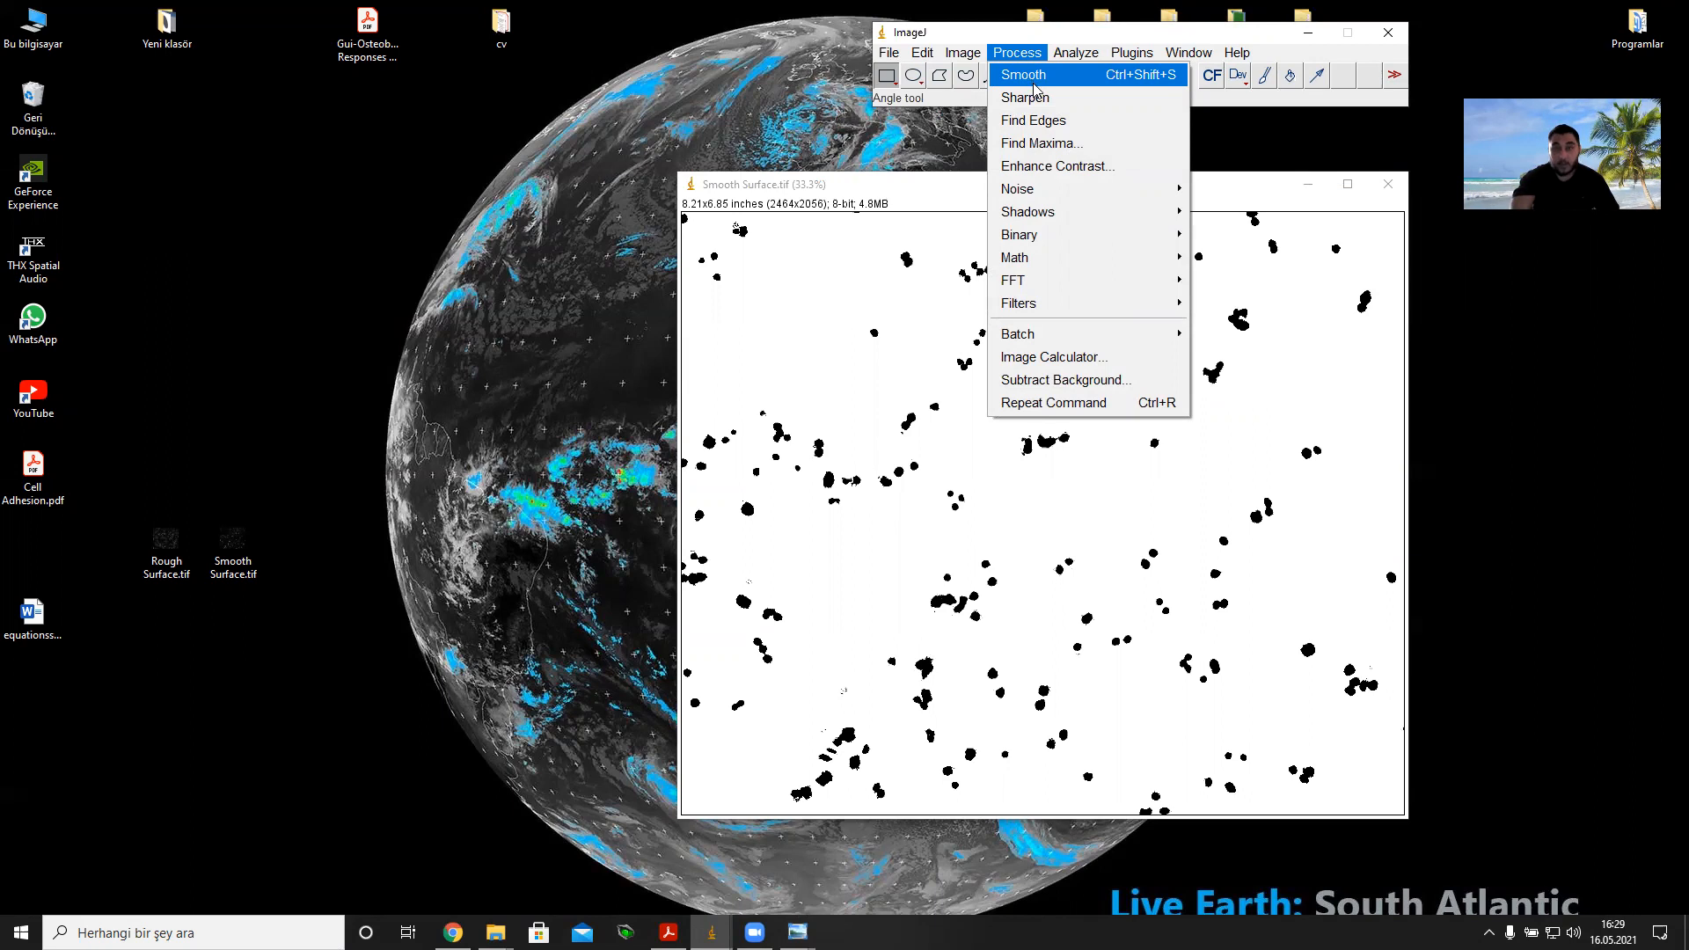
mouse_move(1115, 237)
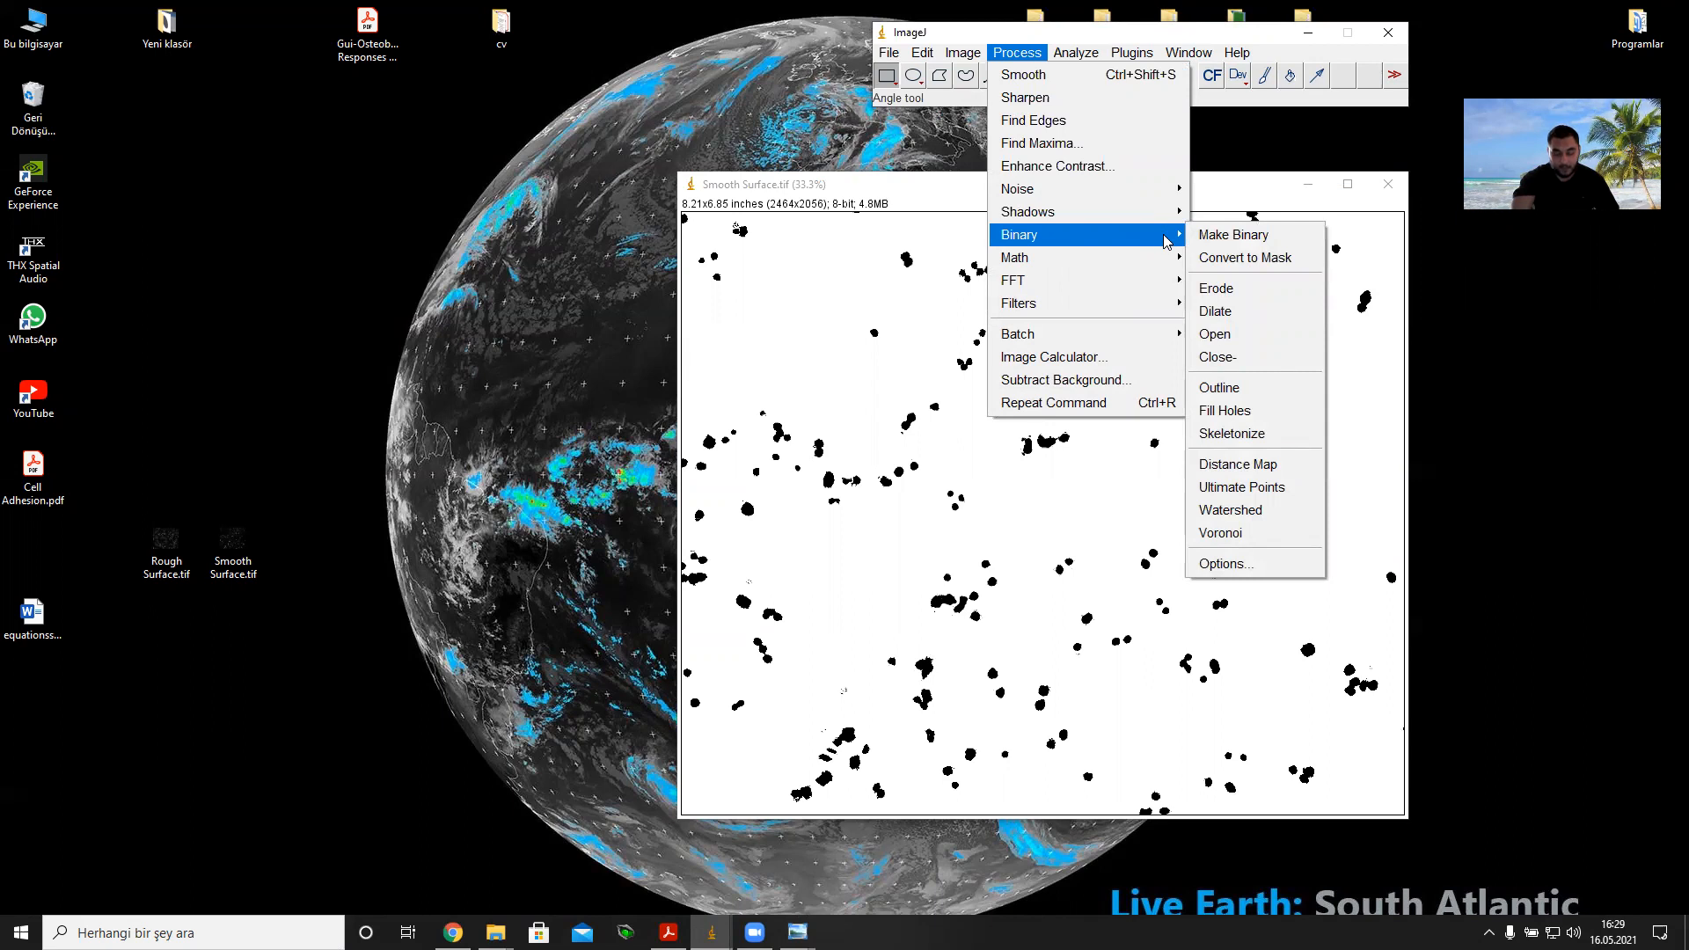
click(1235, 259)
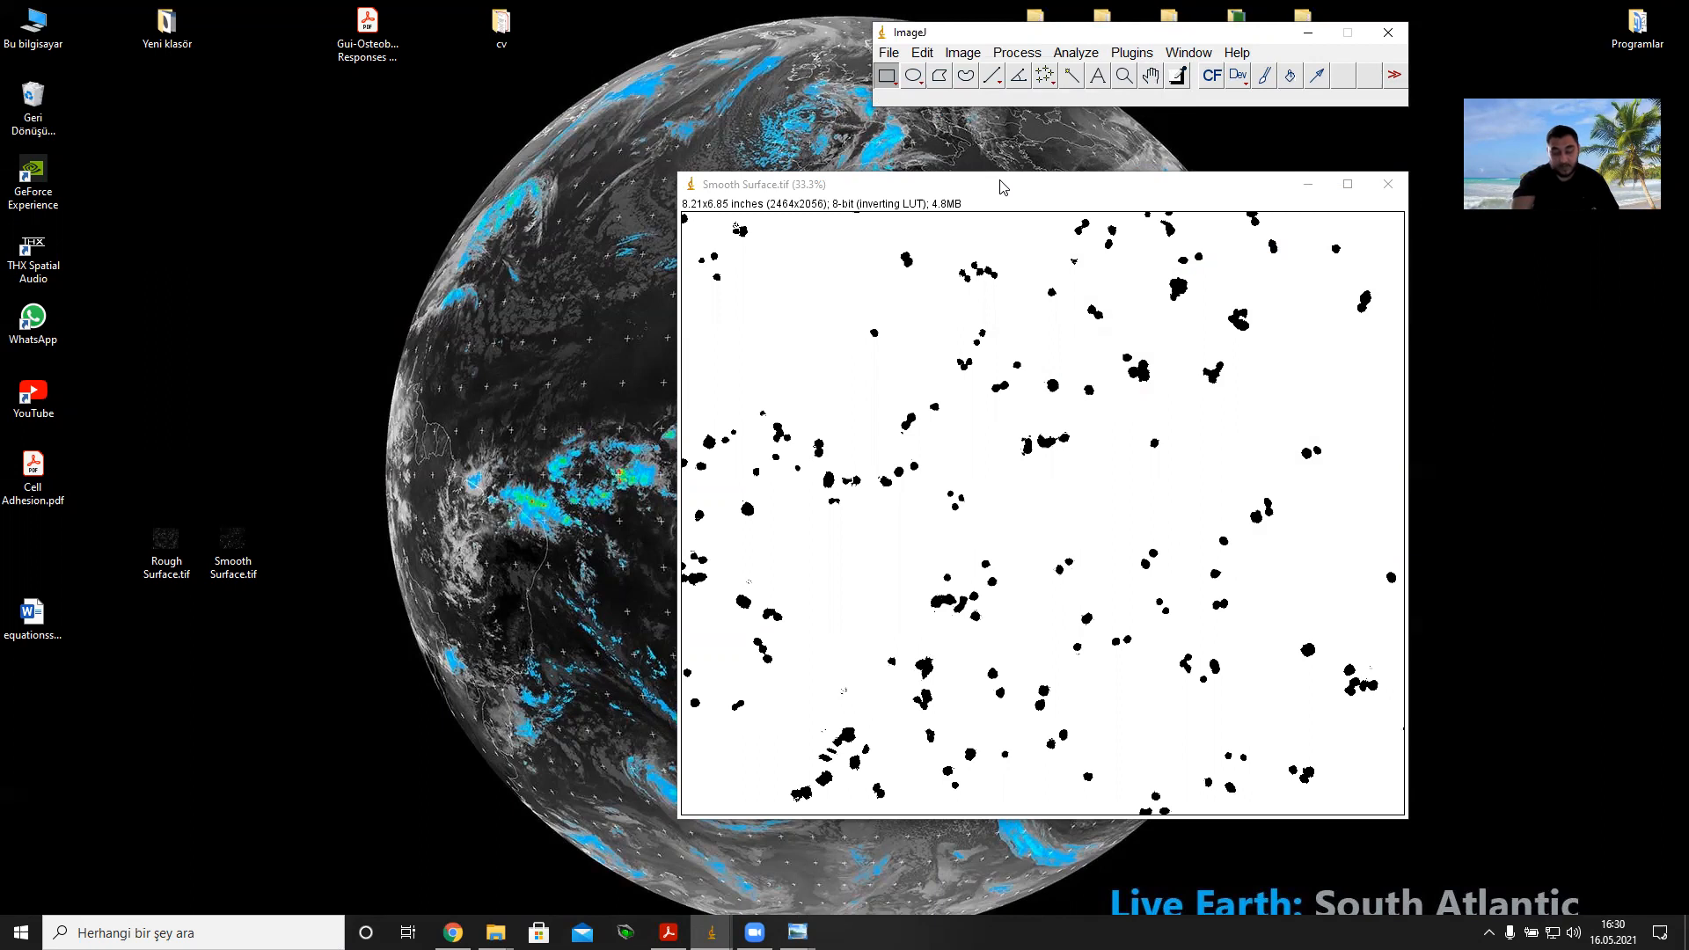
click(1033, 52)
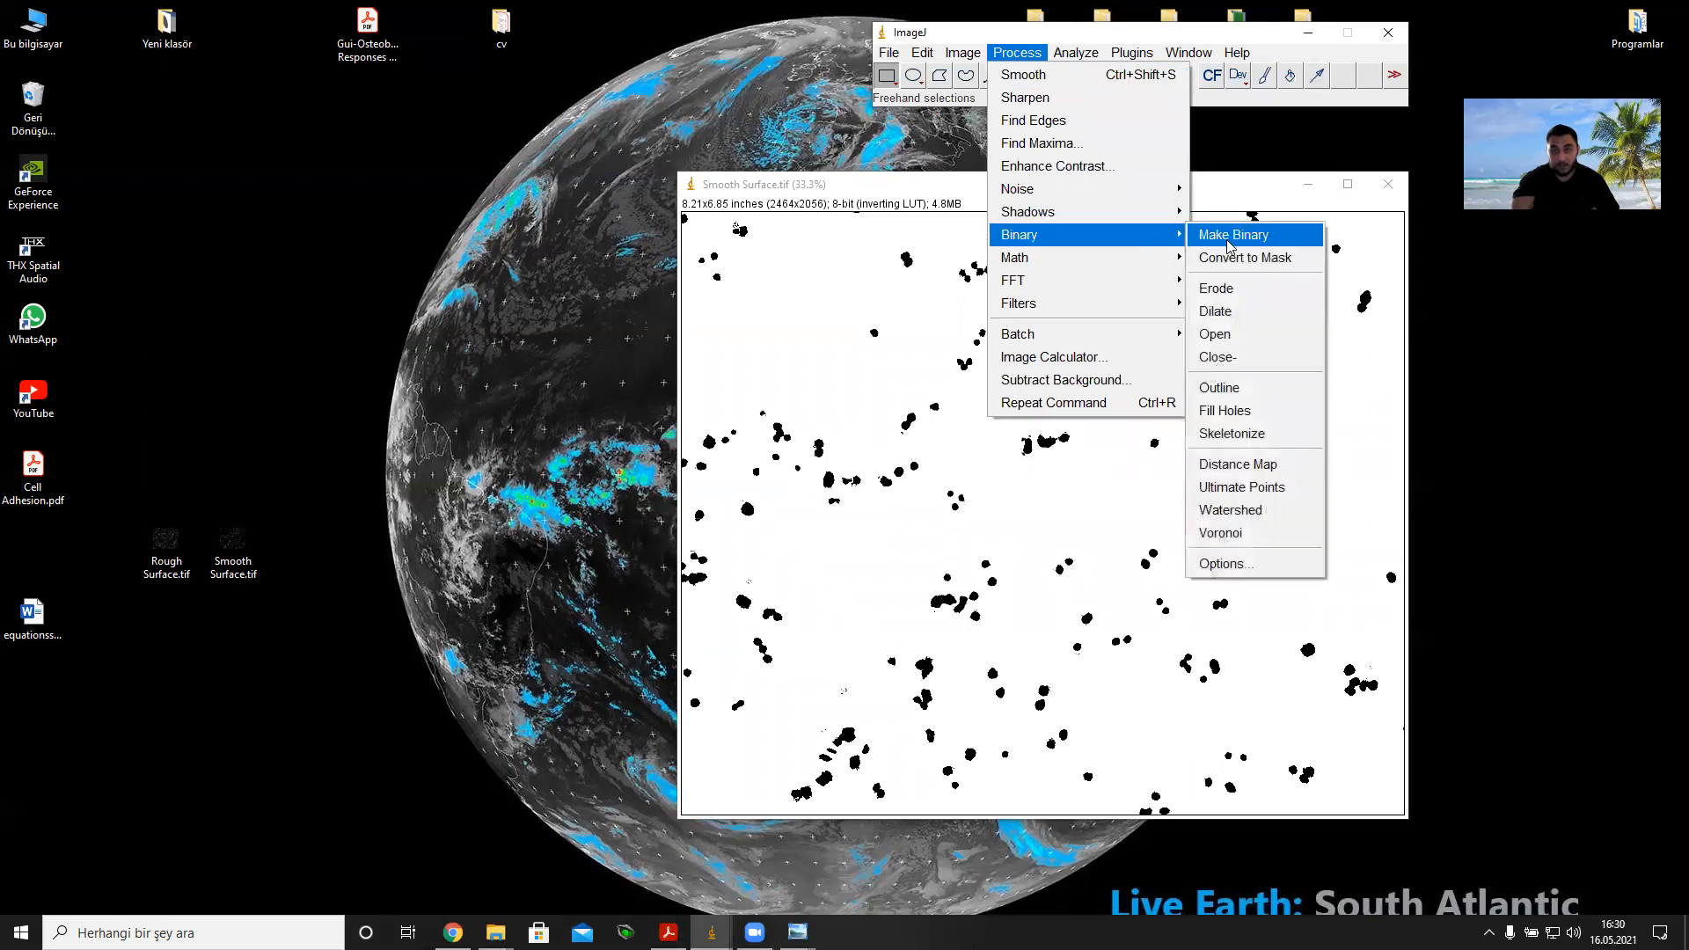
click(1245, 410)
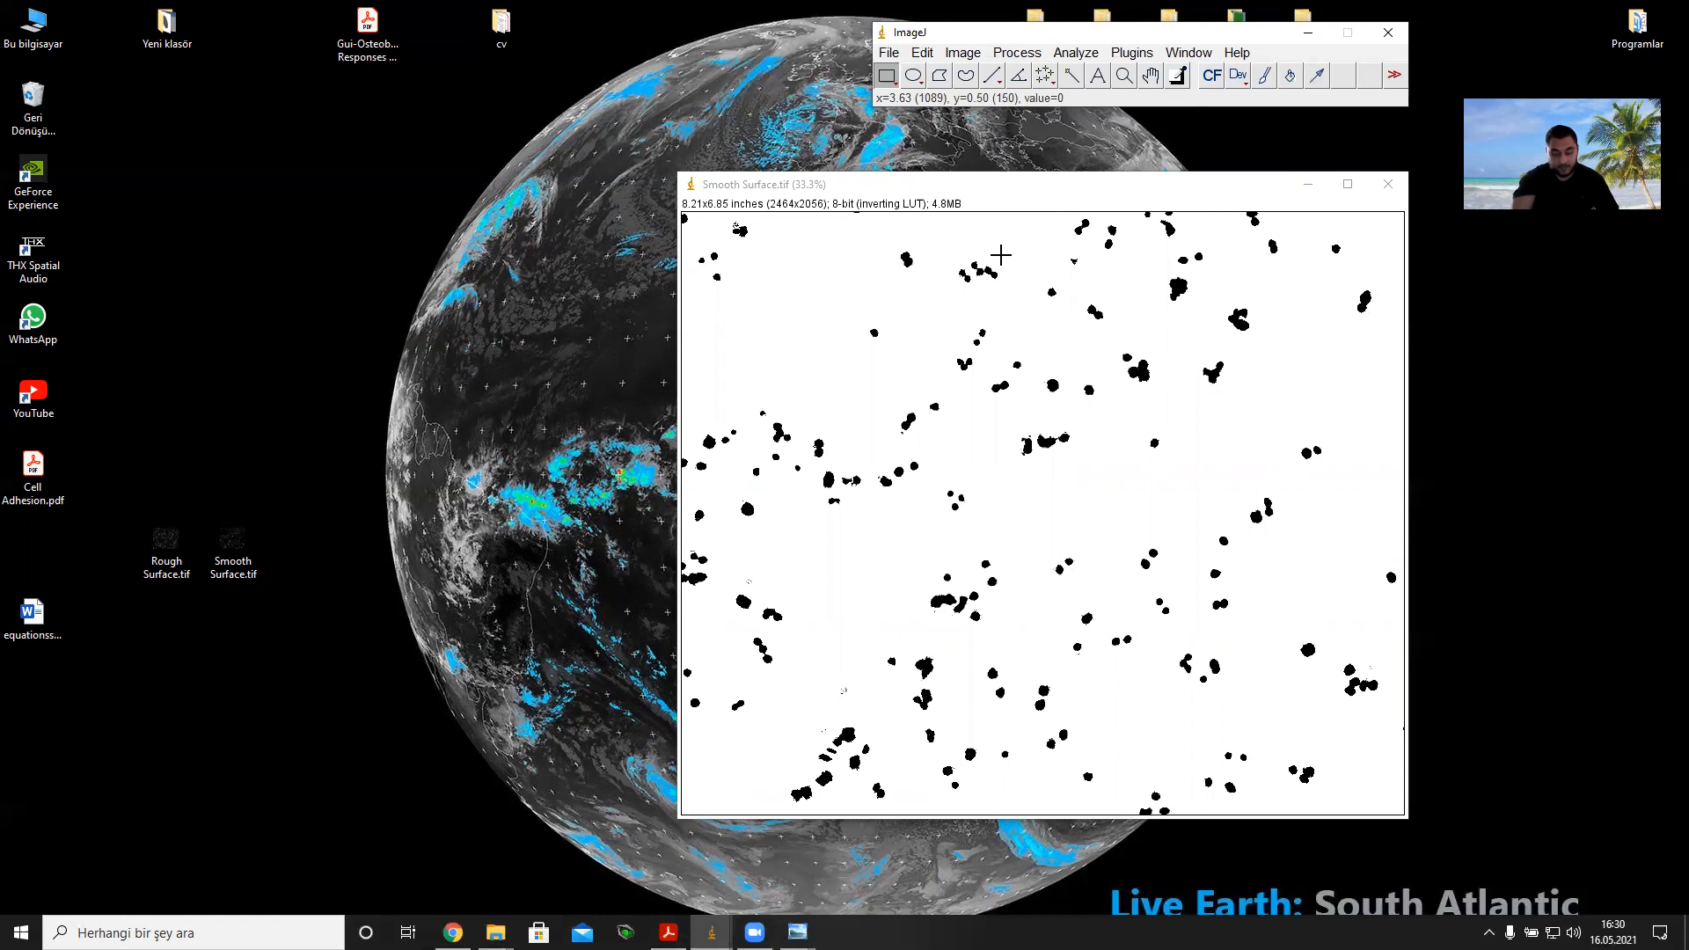
Step: Separate touching cells in the smooth surface mask with the Watershed operation and shift its image window slightly upward
click(1016, 53)
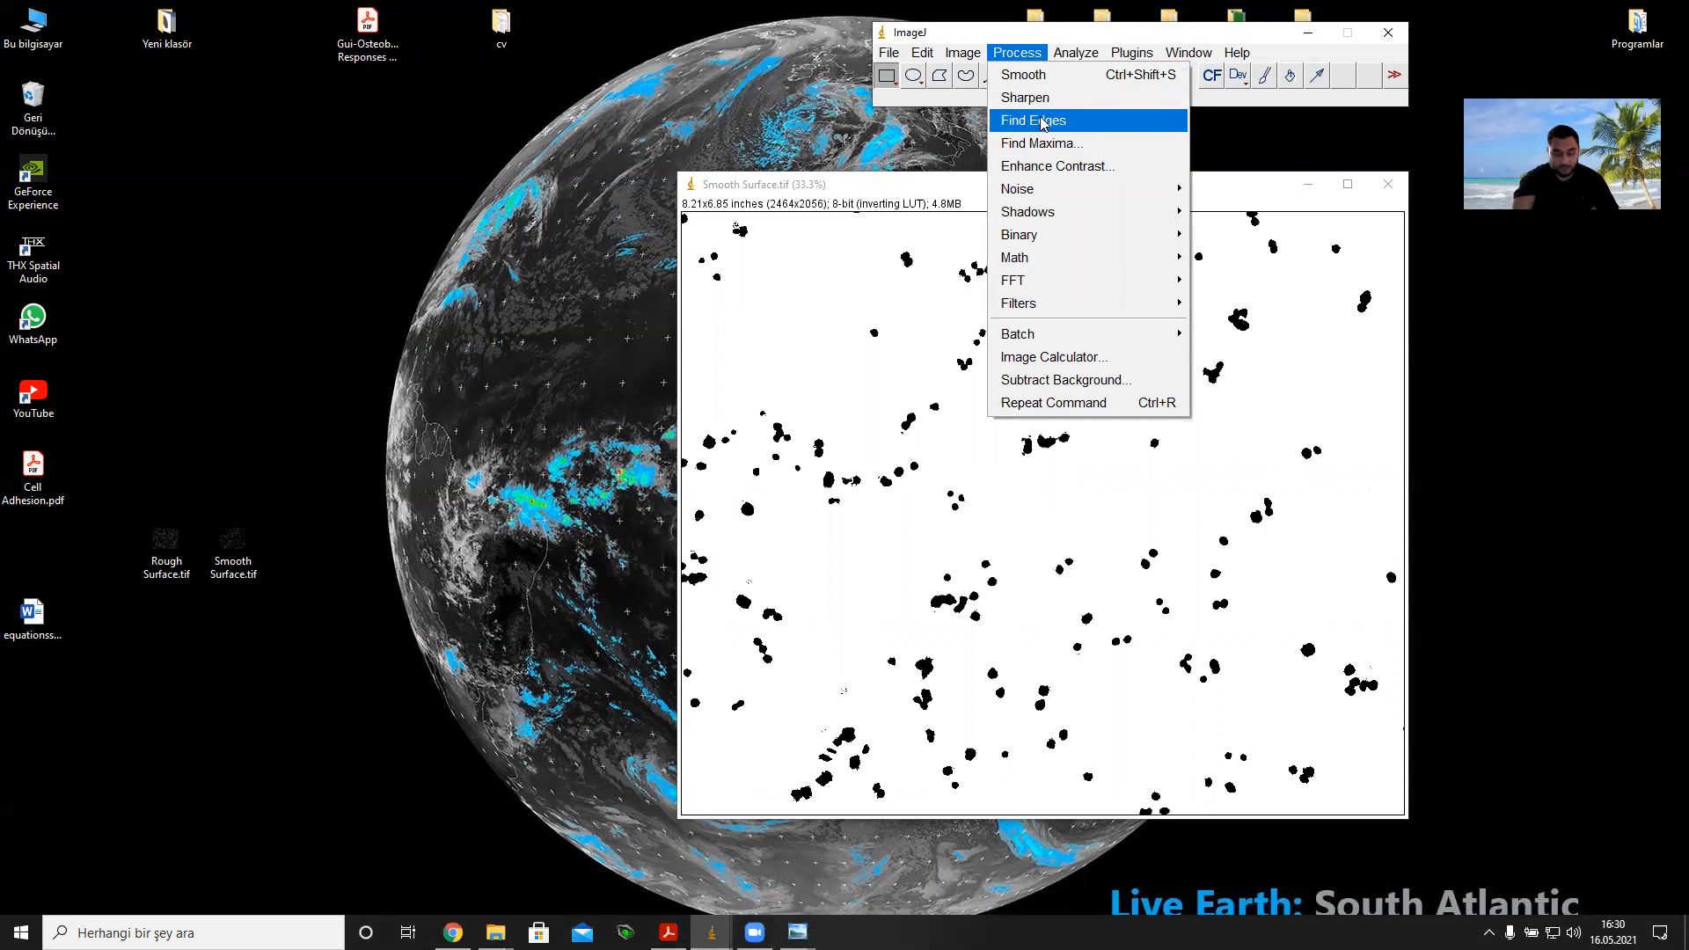
mouse_move(1120, 234)
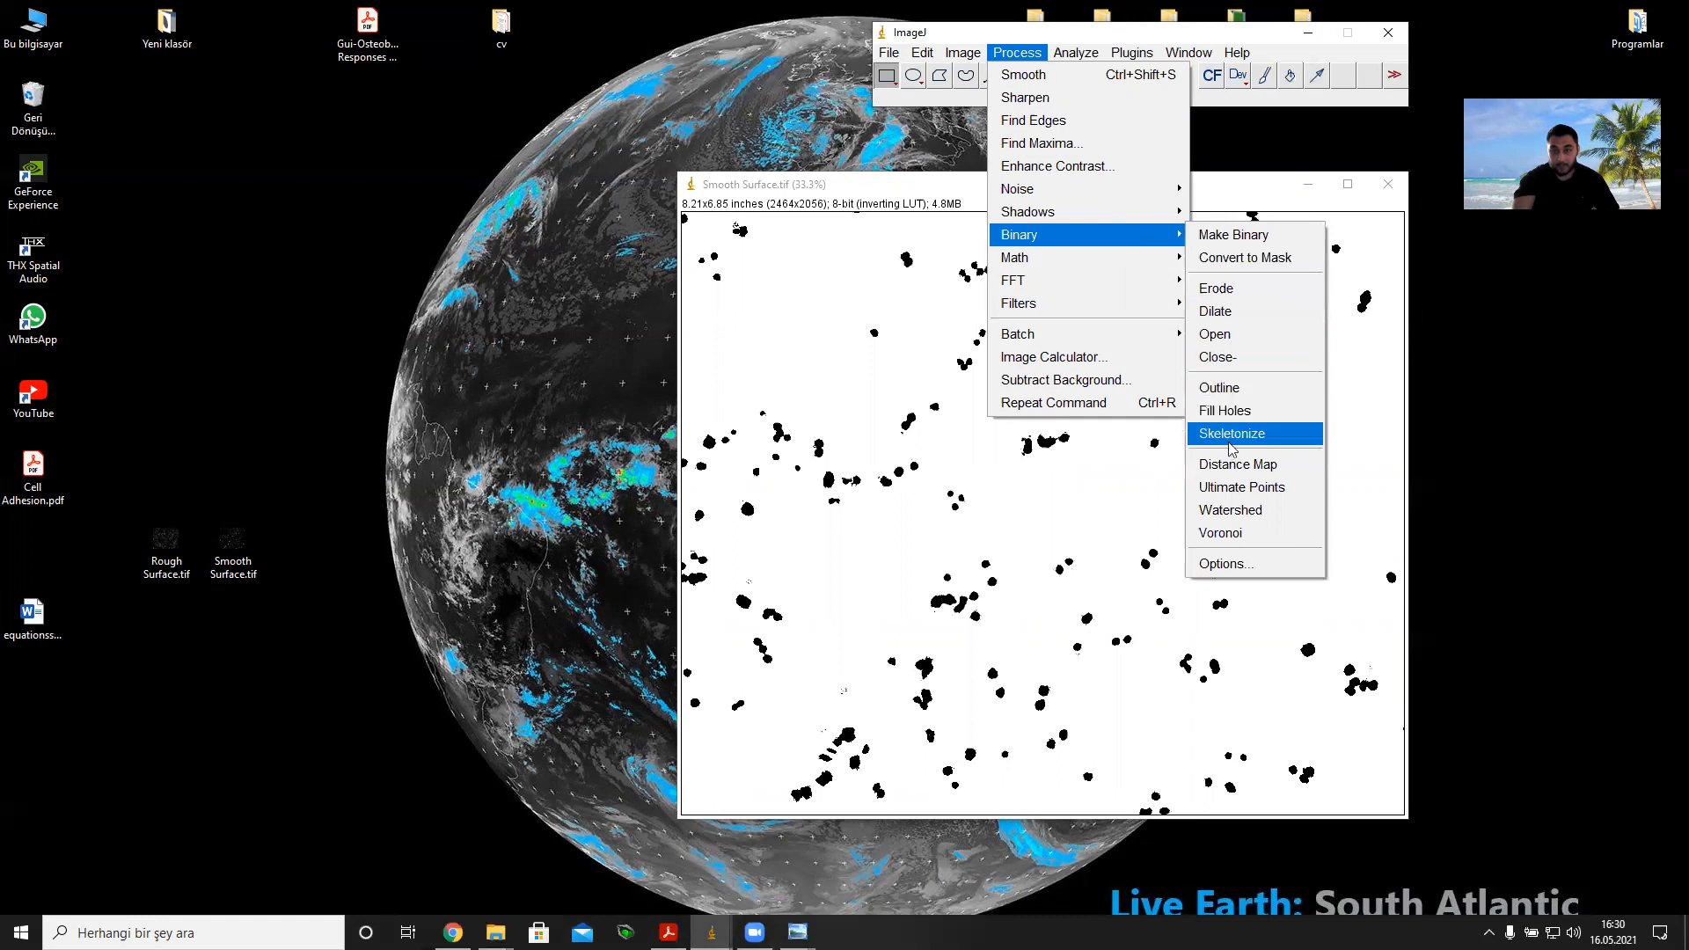
click(1232, 511)
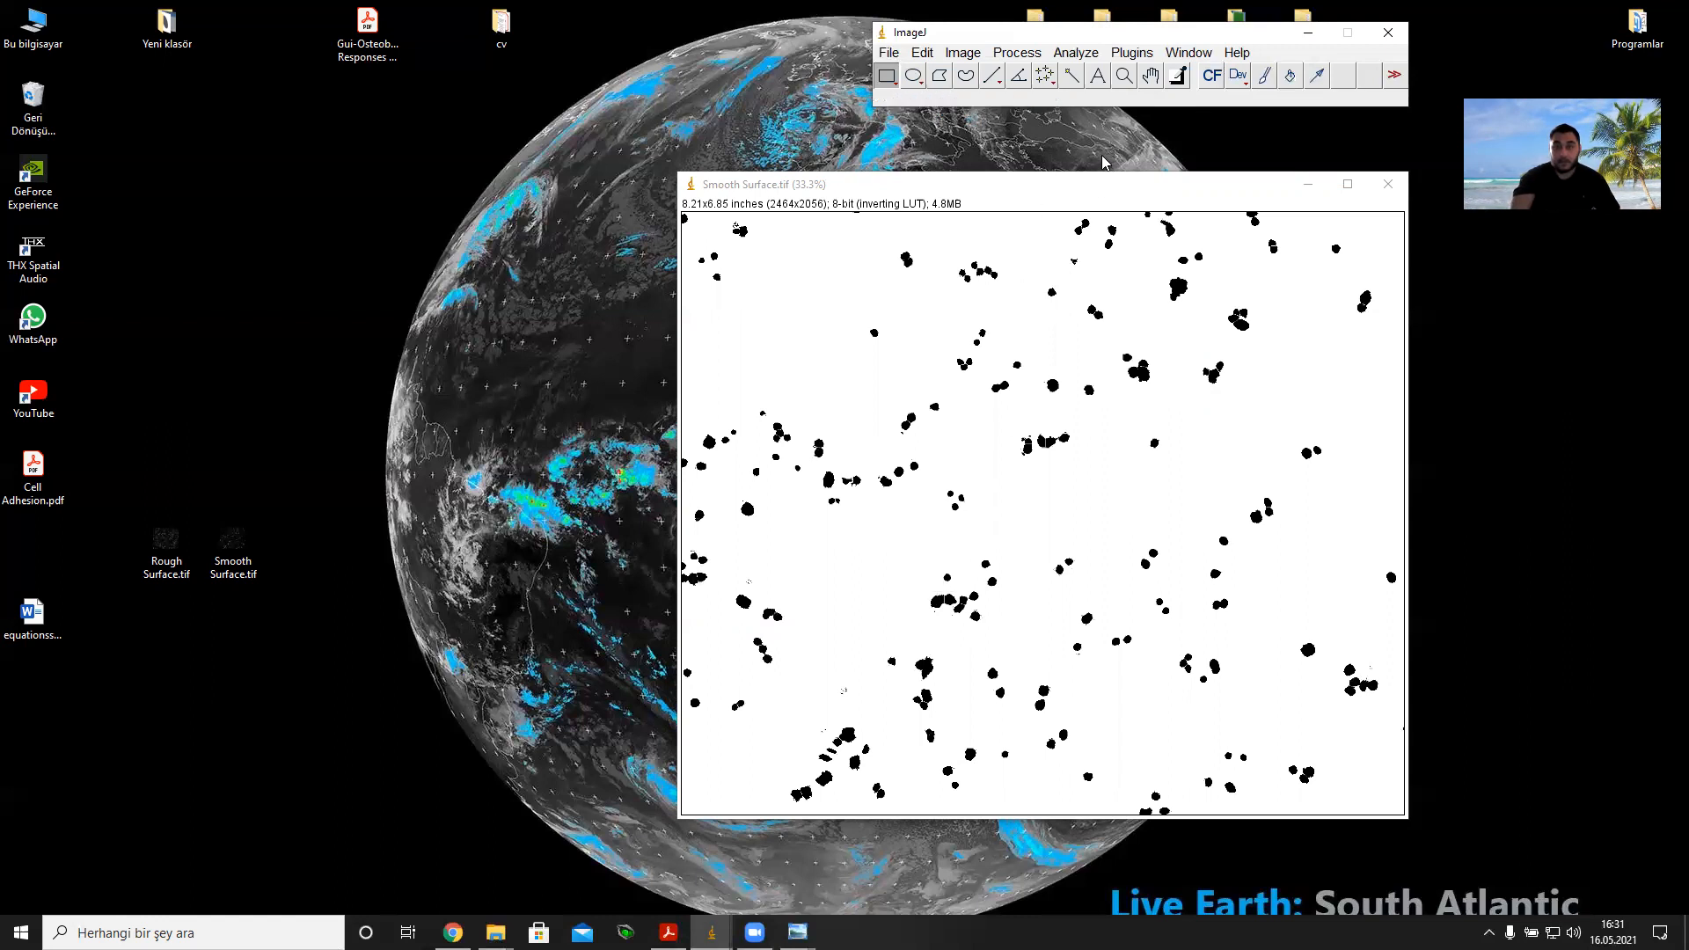
click(1095, 185)
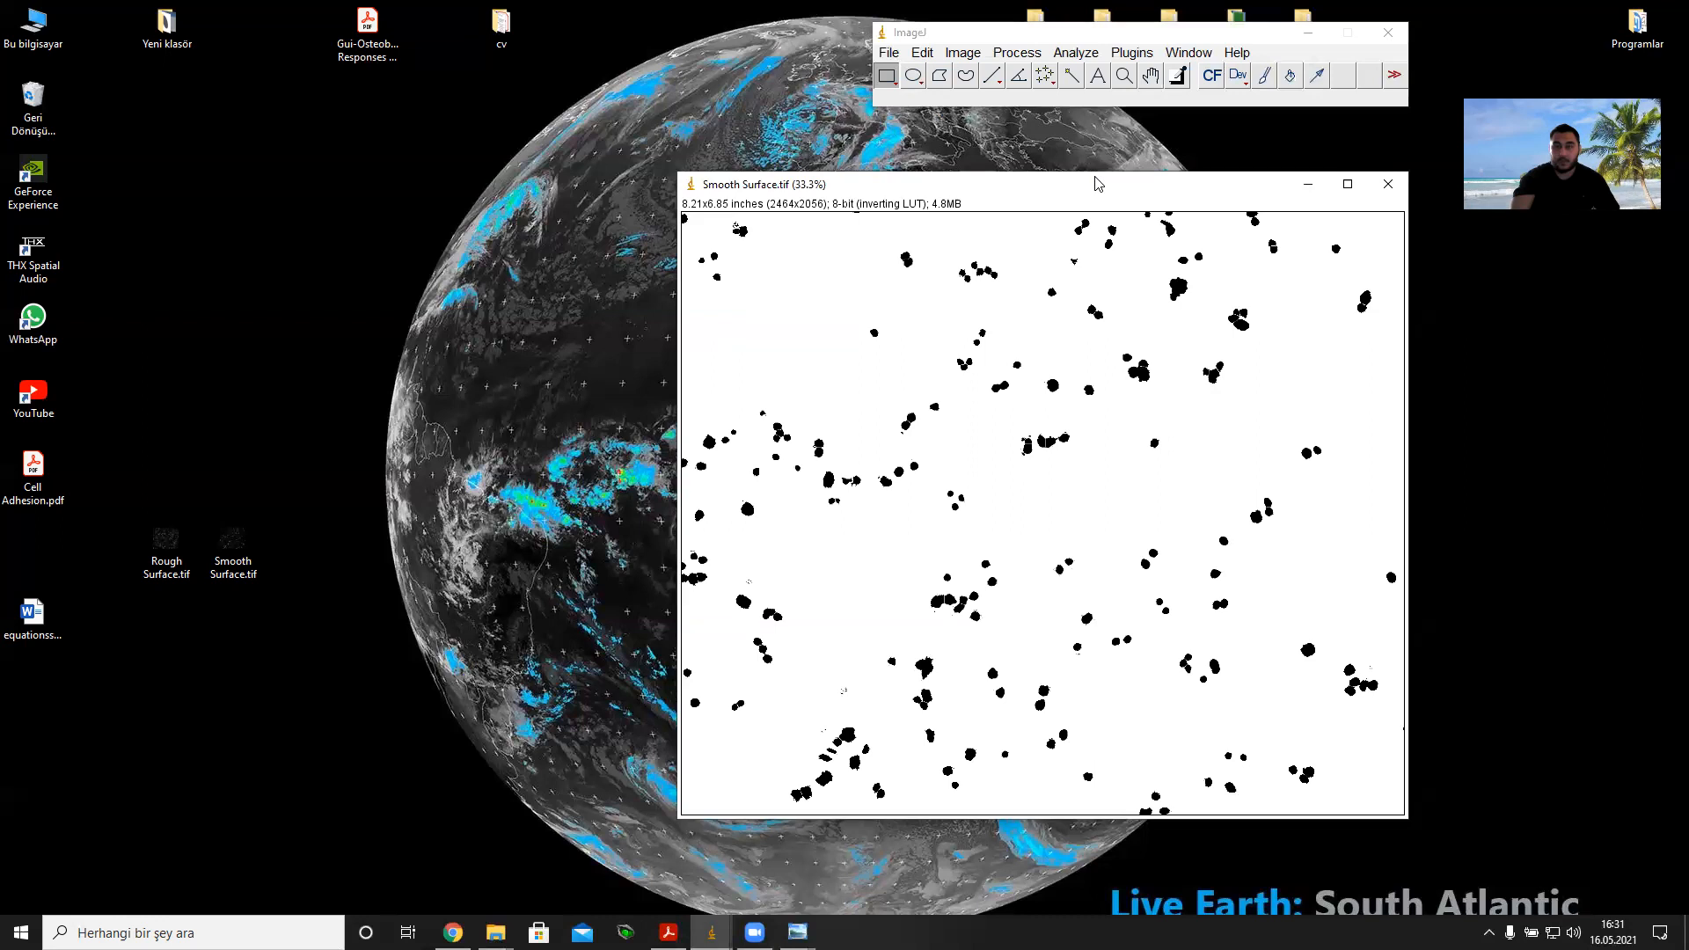
drag(1095, 184, 1097, 148)
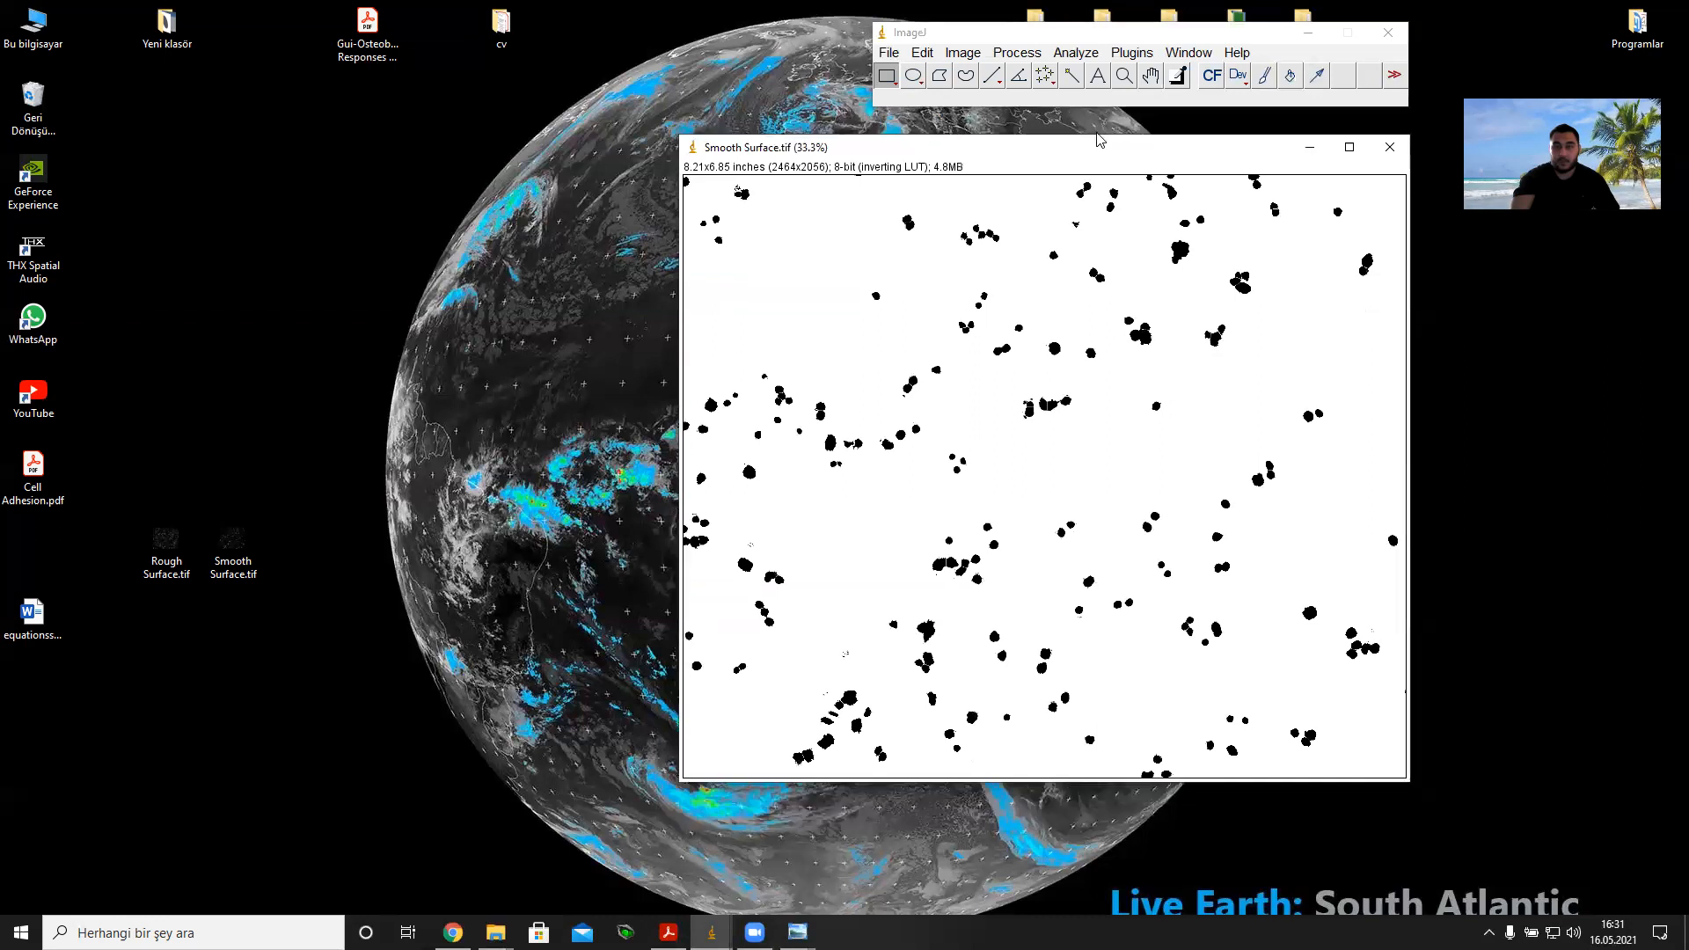
Step: Analyze particles on the smooth surface mask with size 120-Infinity in pixel units, circularity 0.00-1.00, showing Outlines, displaying results and excluding edge particles
click(1088, 55)
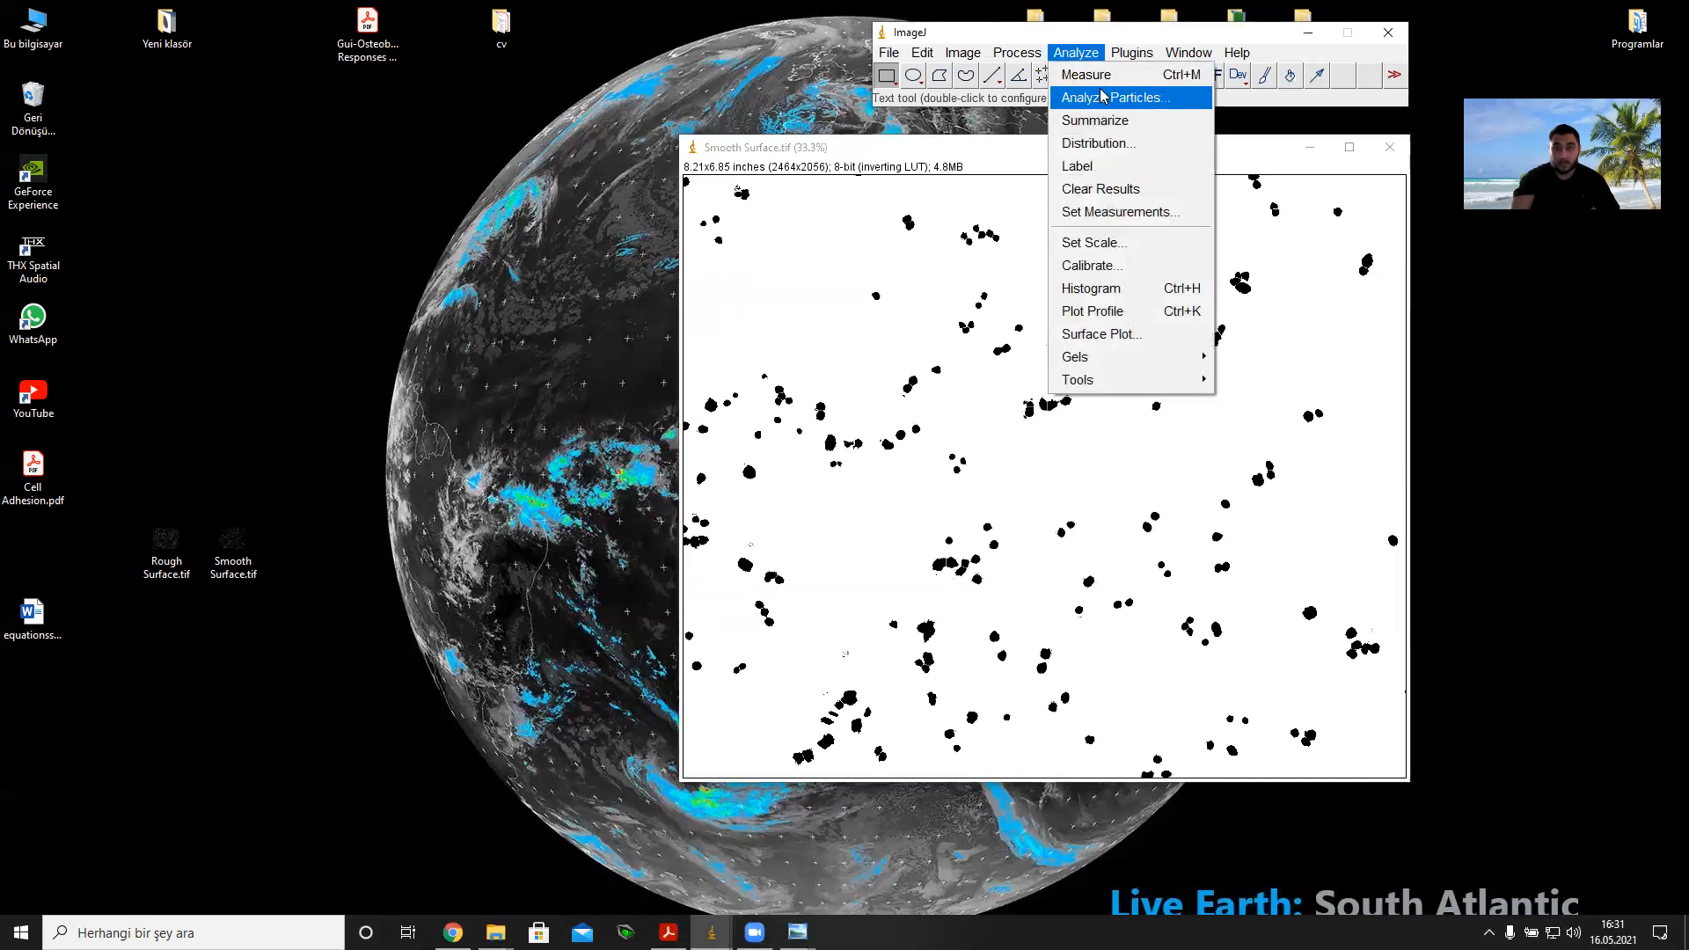
click(1102, 95)
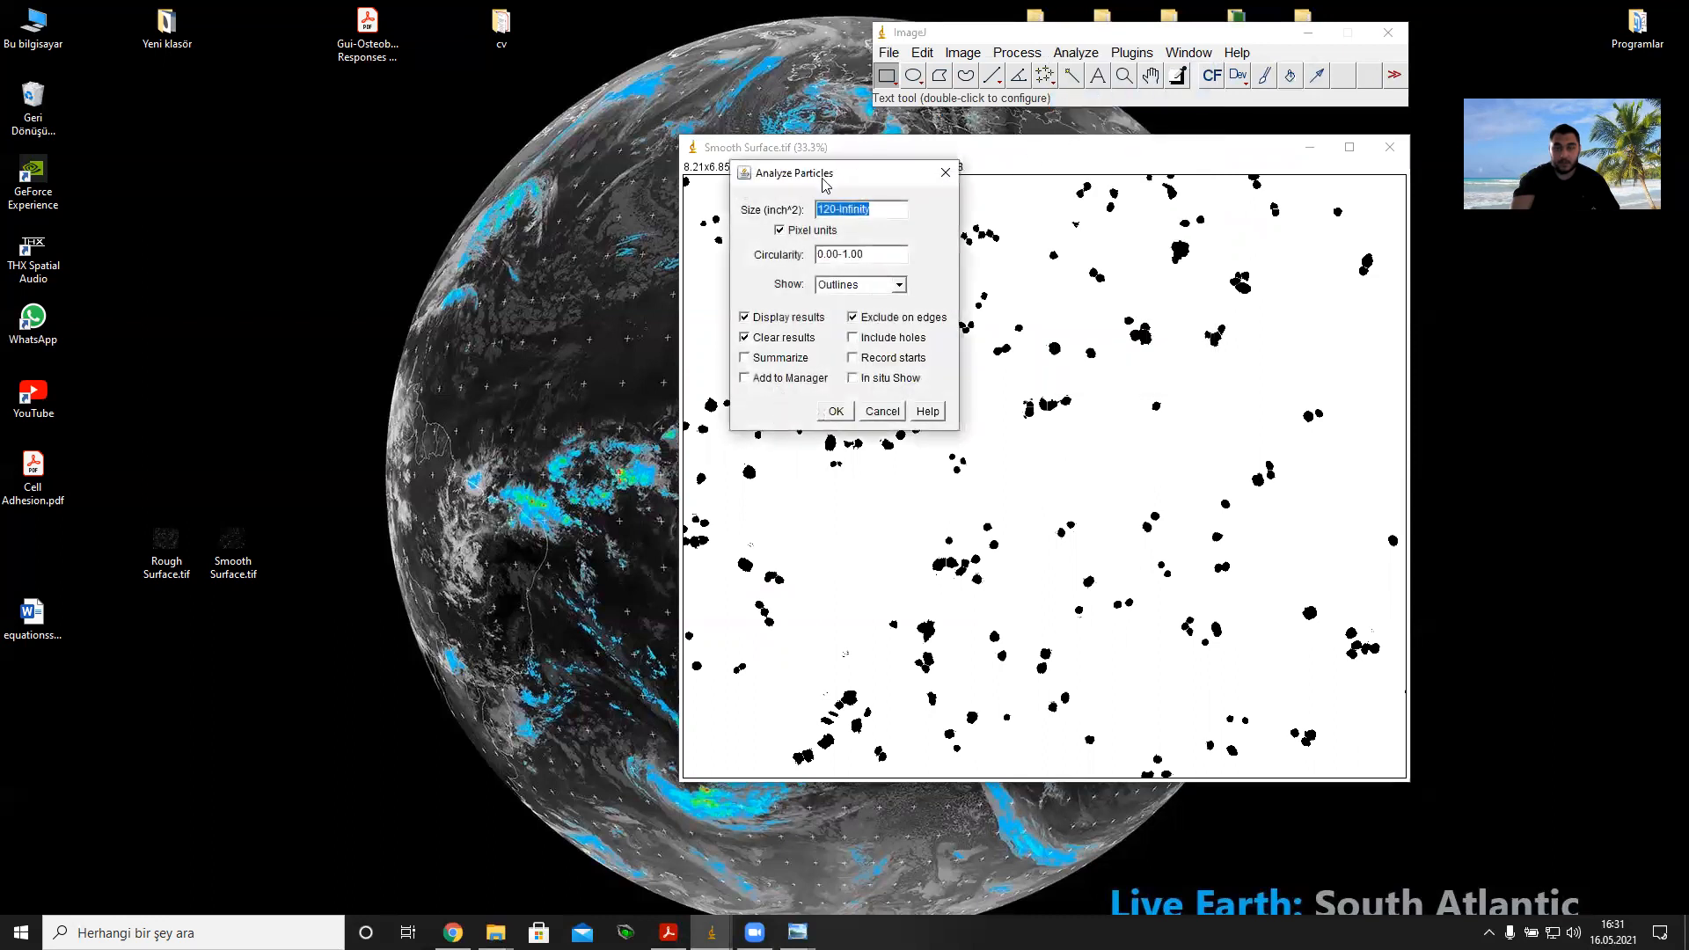
drag(828, 180, 840, 185)
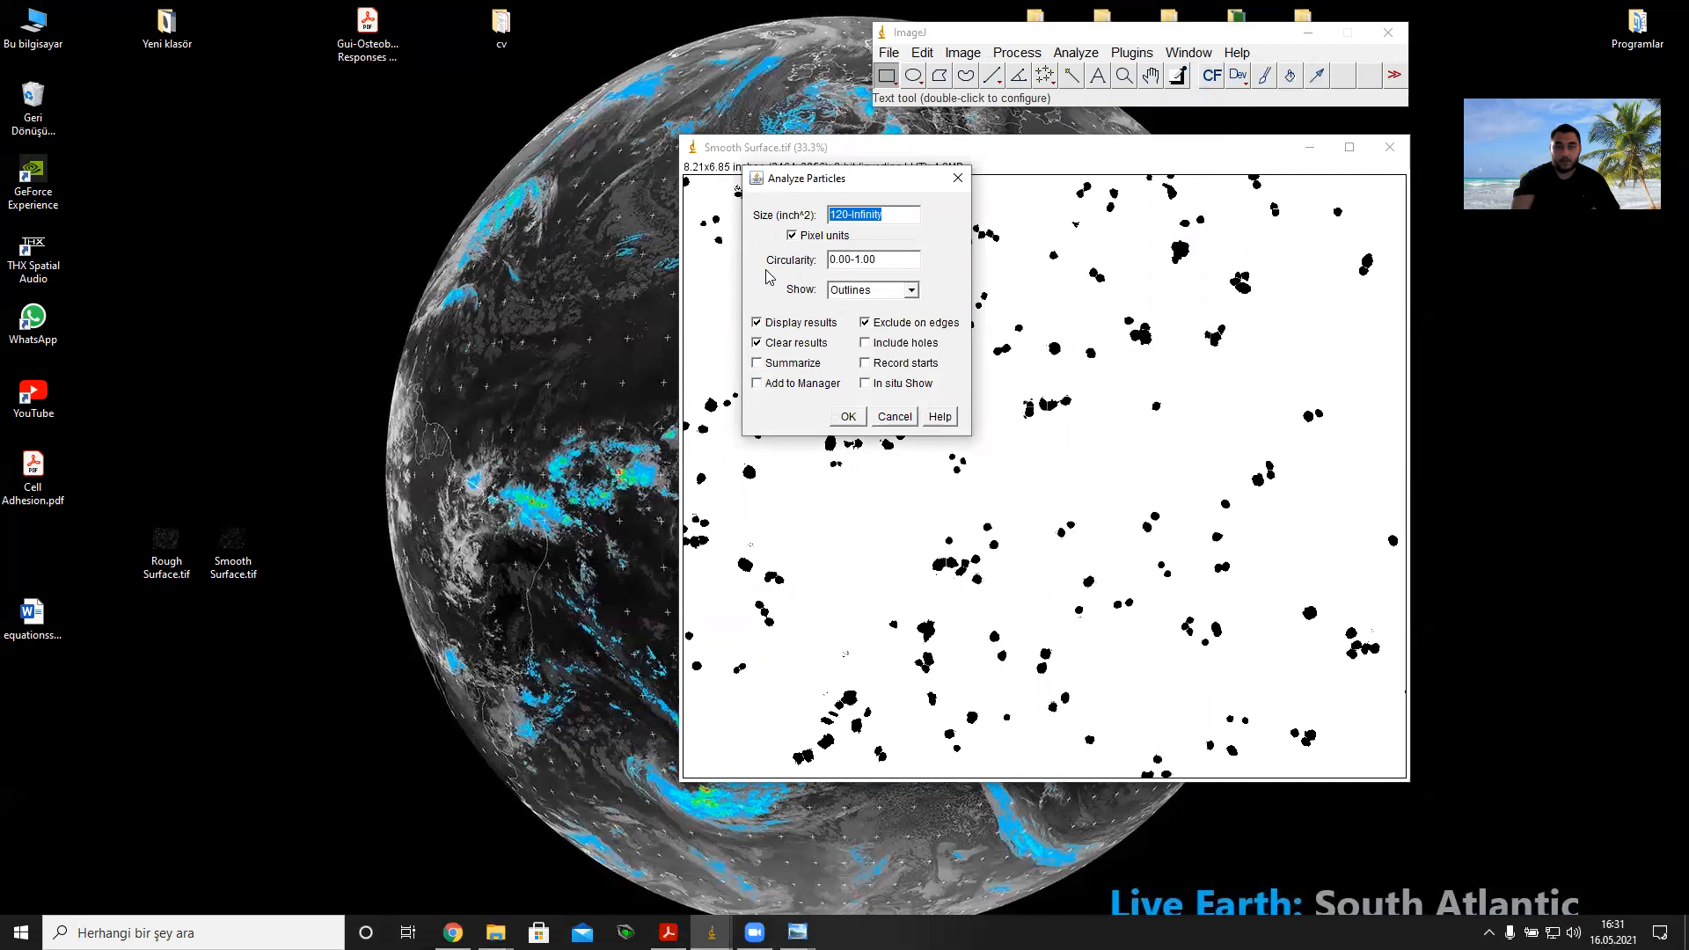
drag(843, 182, 891, 203)
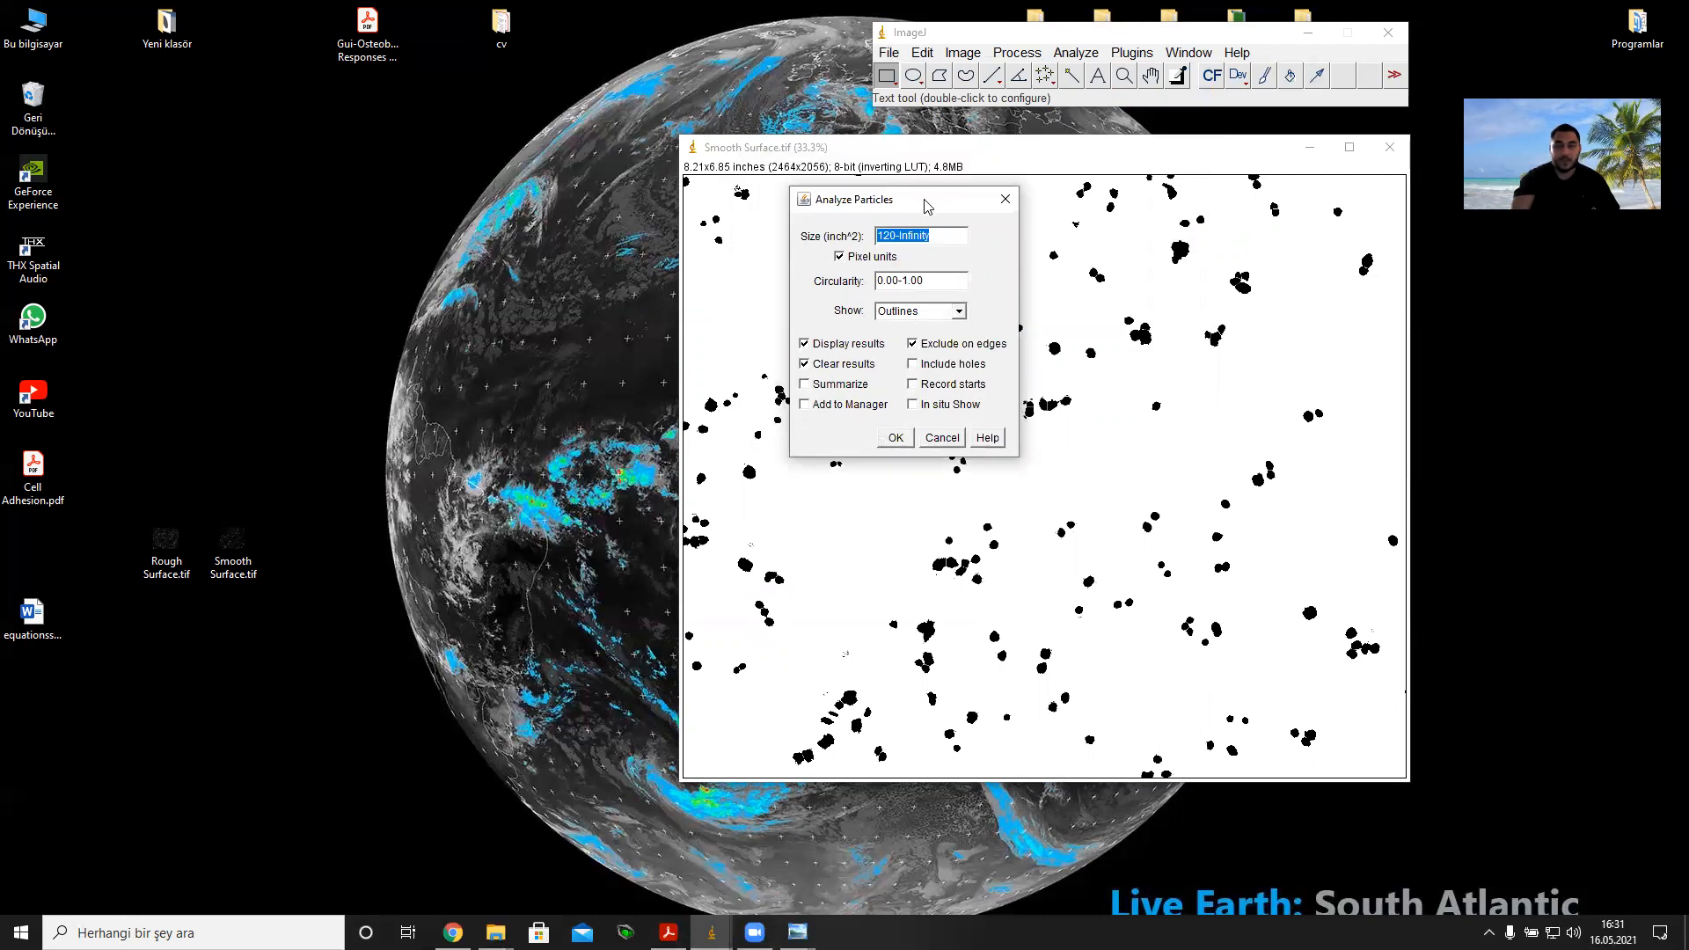
click(958, 311)
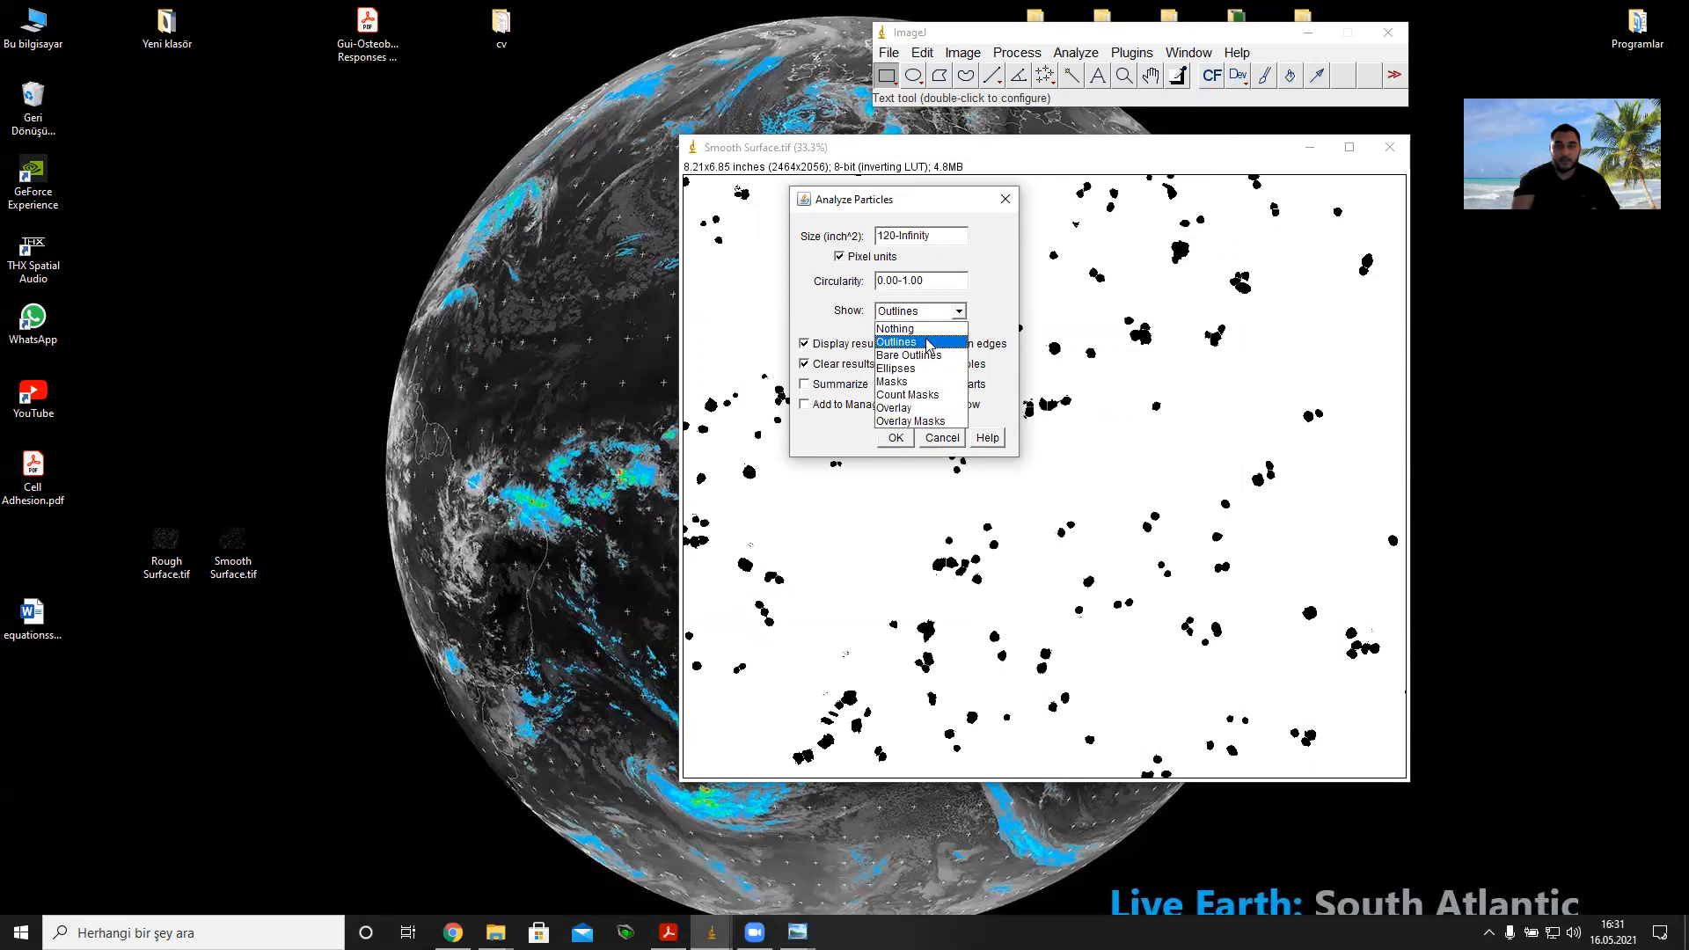
click(926, 343)
click(895, 438)
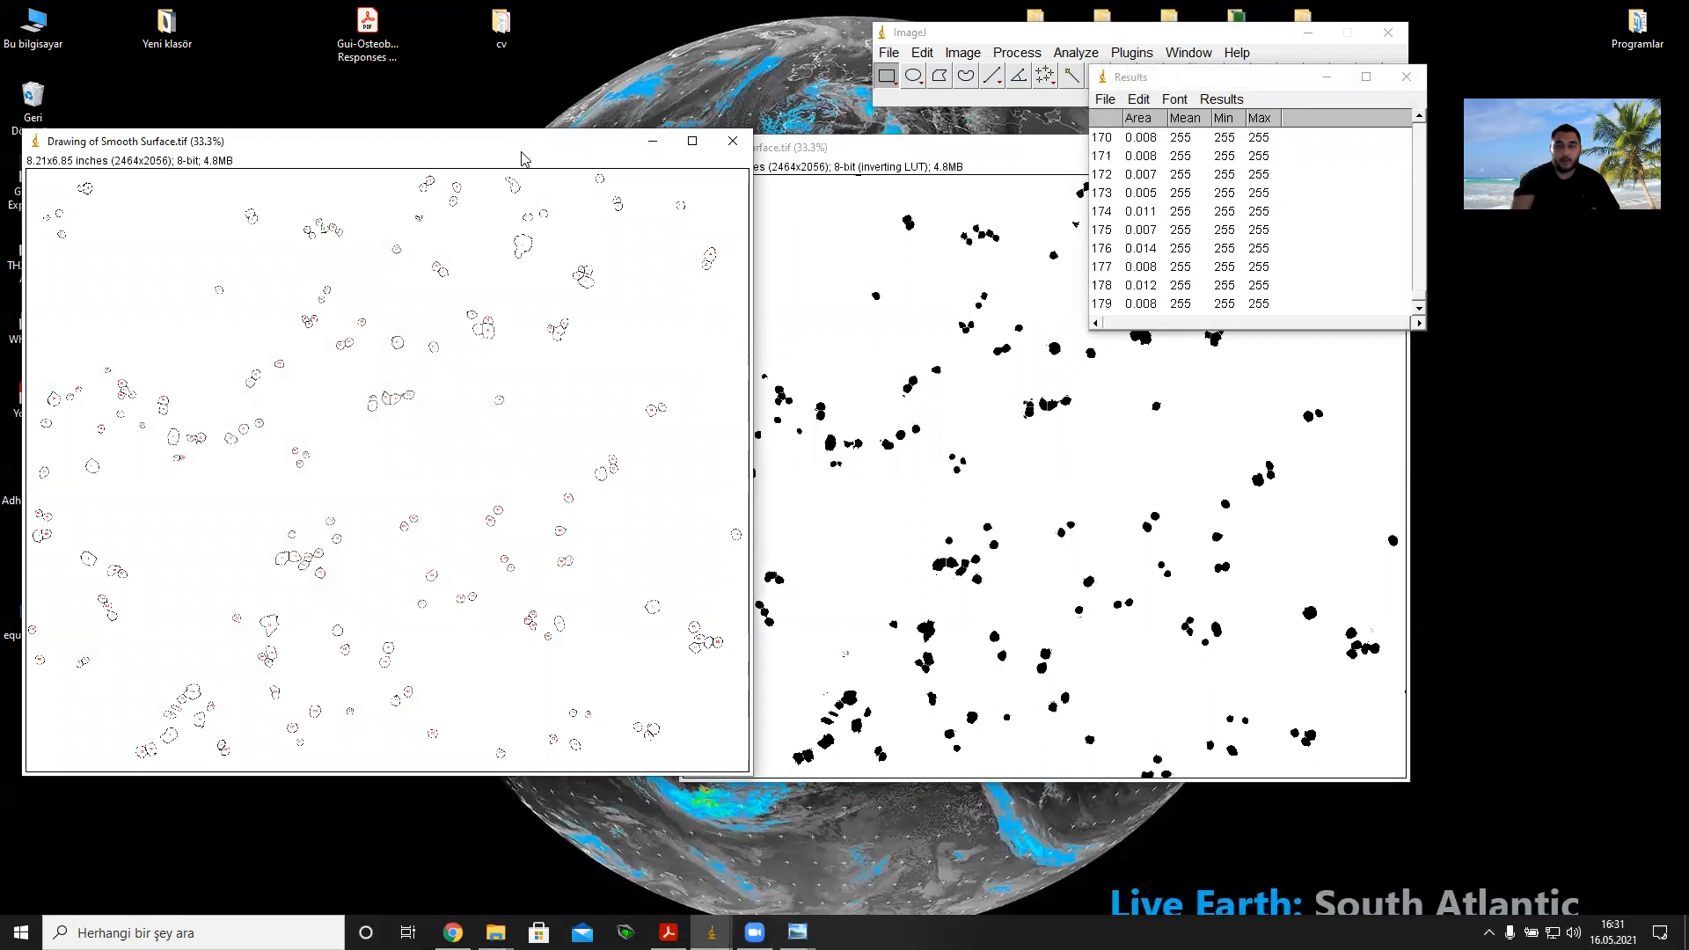
Step: Place the outline drawing beside the results table, enlarge the table to examine the particle count, and move the drawing aside
drag(522, 158, 855, 220)
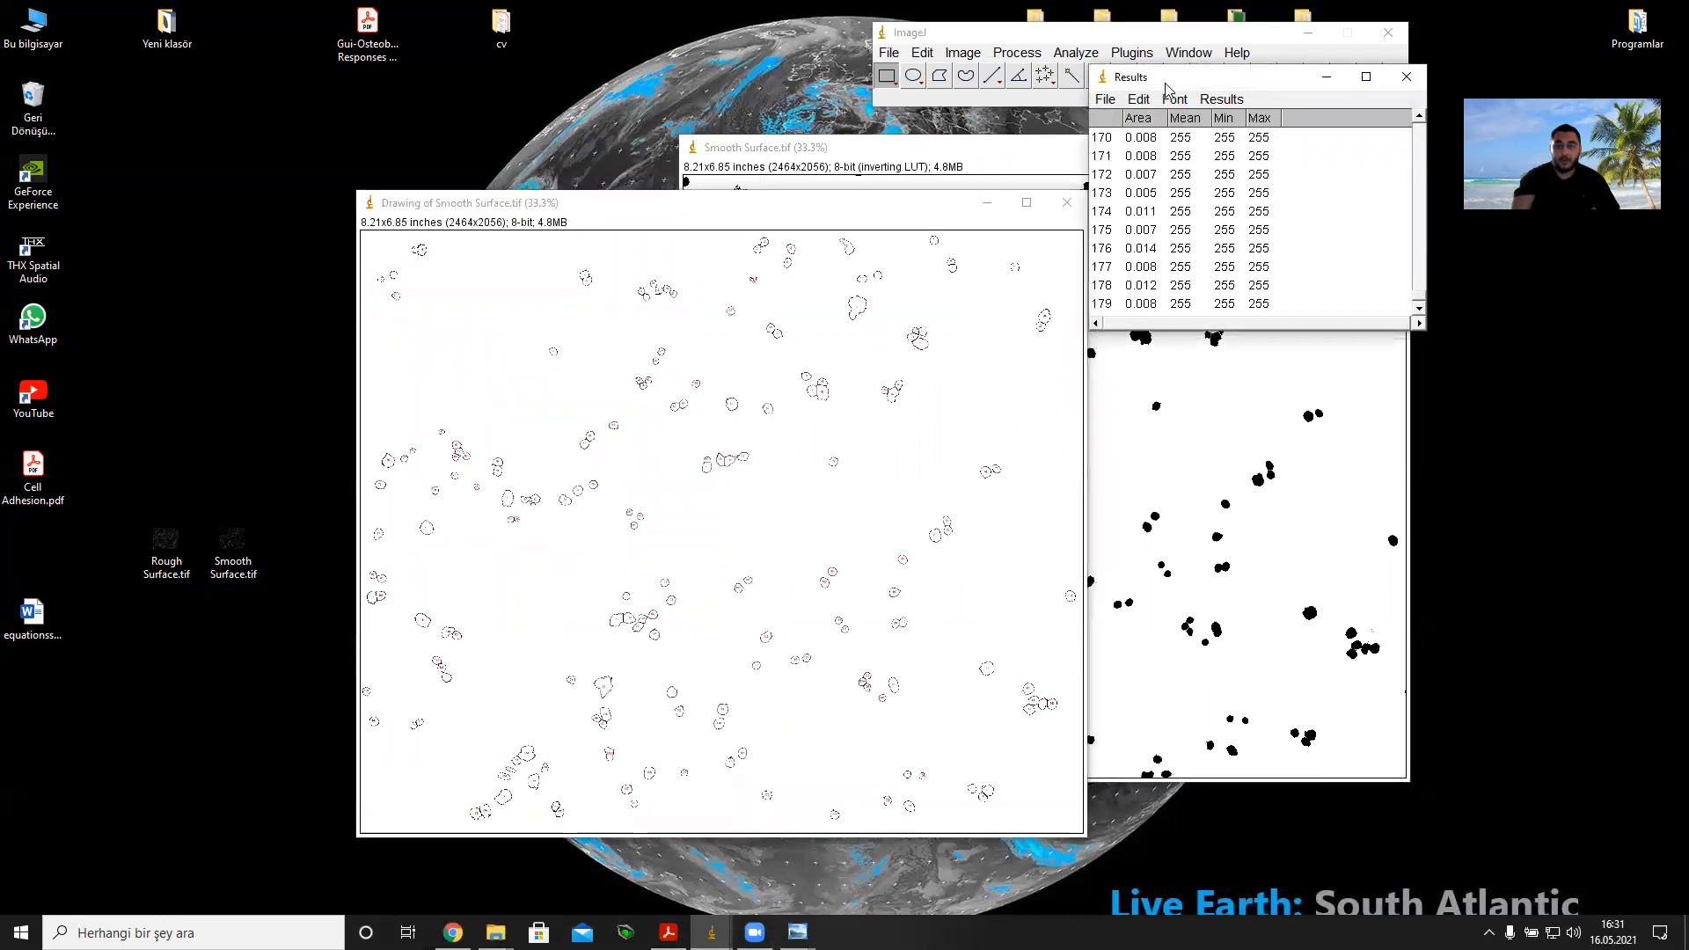
drag(1167, 88, 1166, 215)
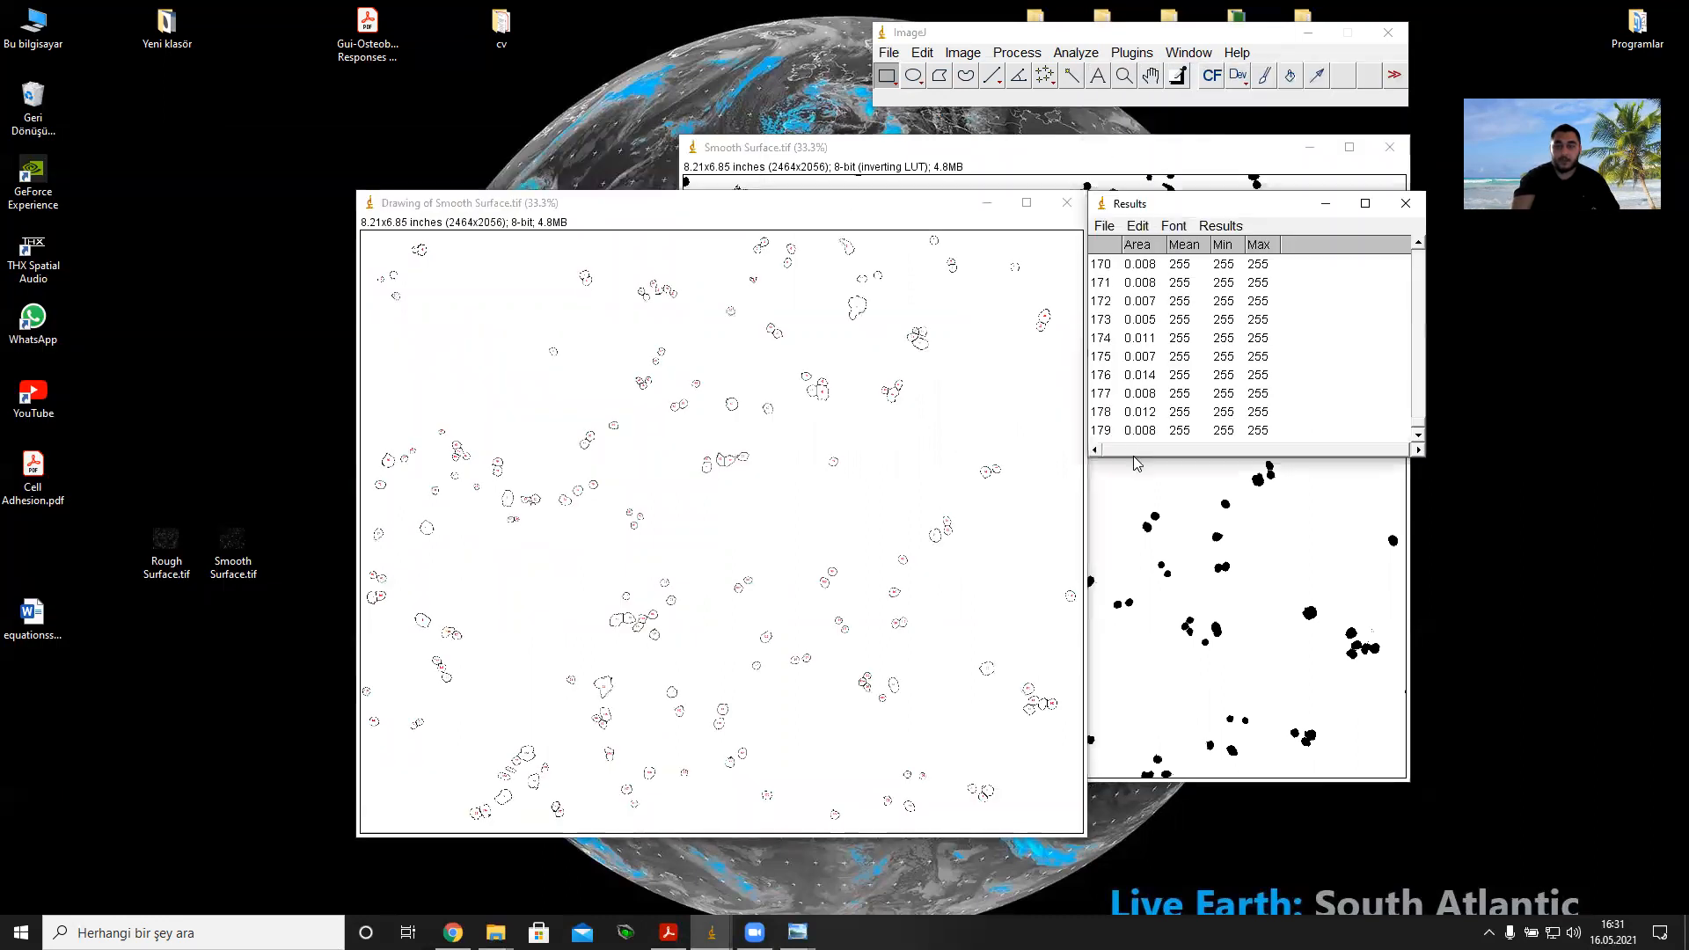
drag(1142, 555, 1142, 552)
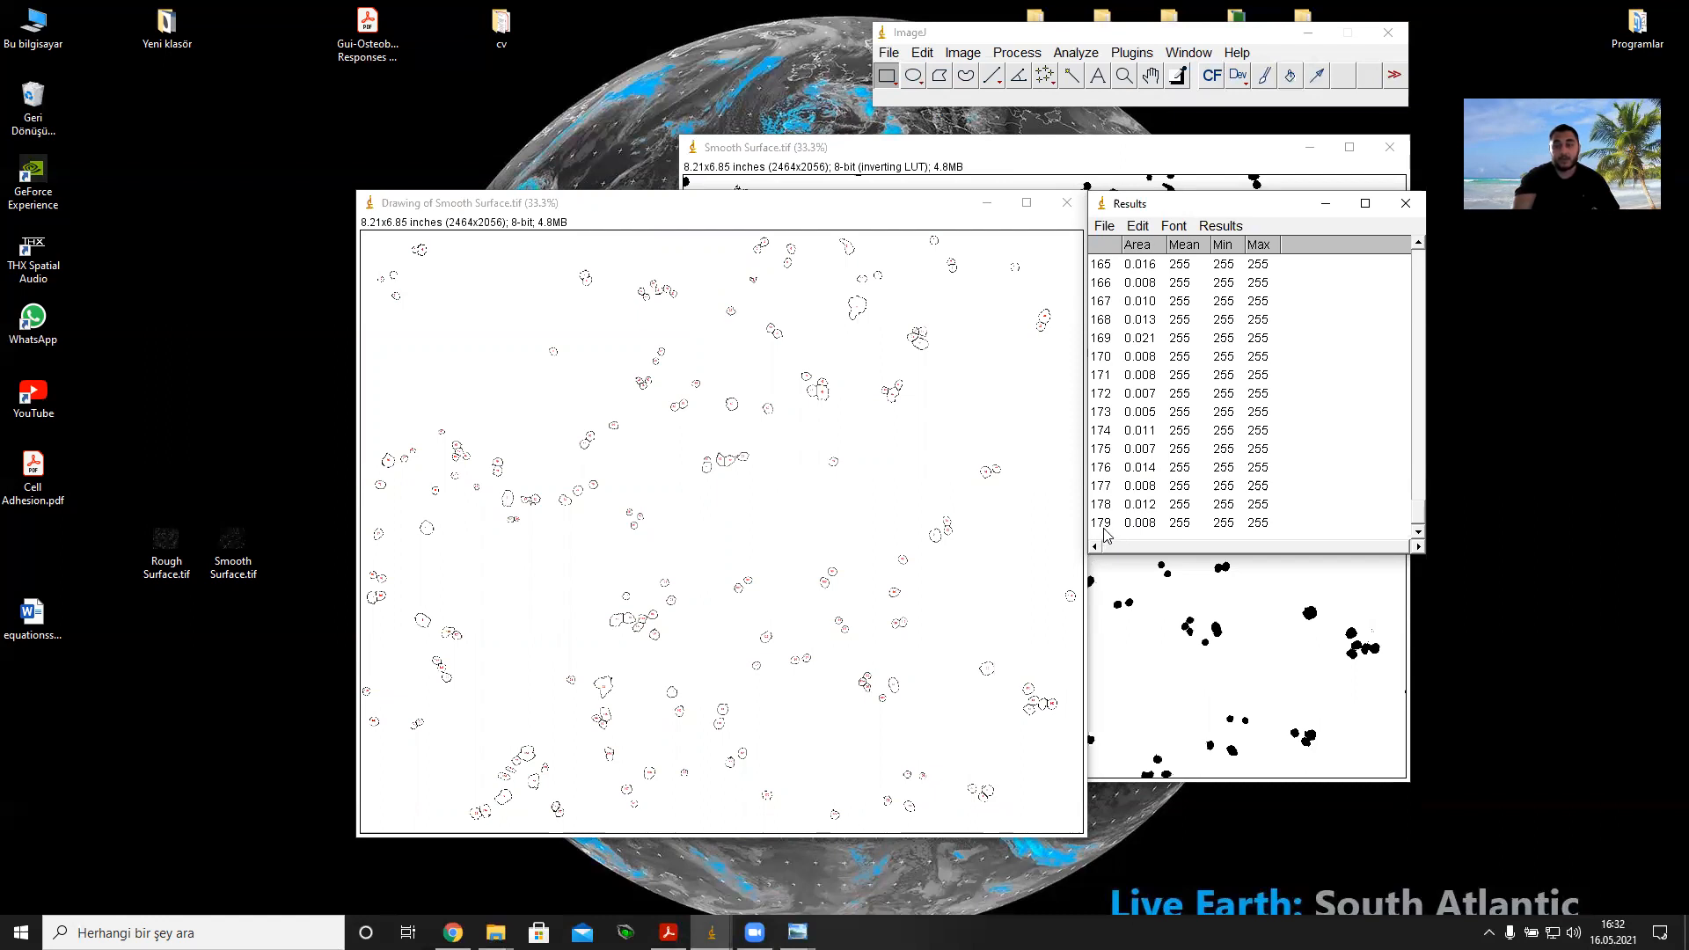
click(766, 210)
drag(767, 209, 759, 203)
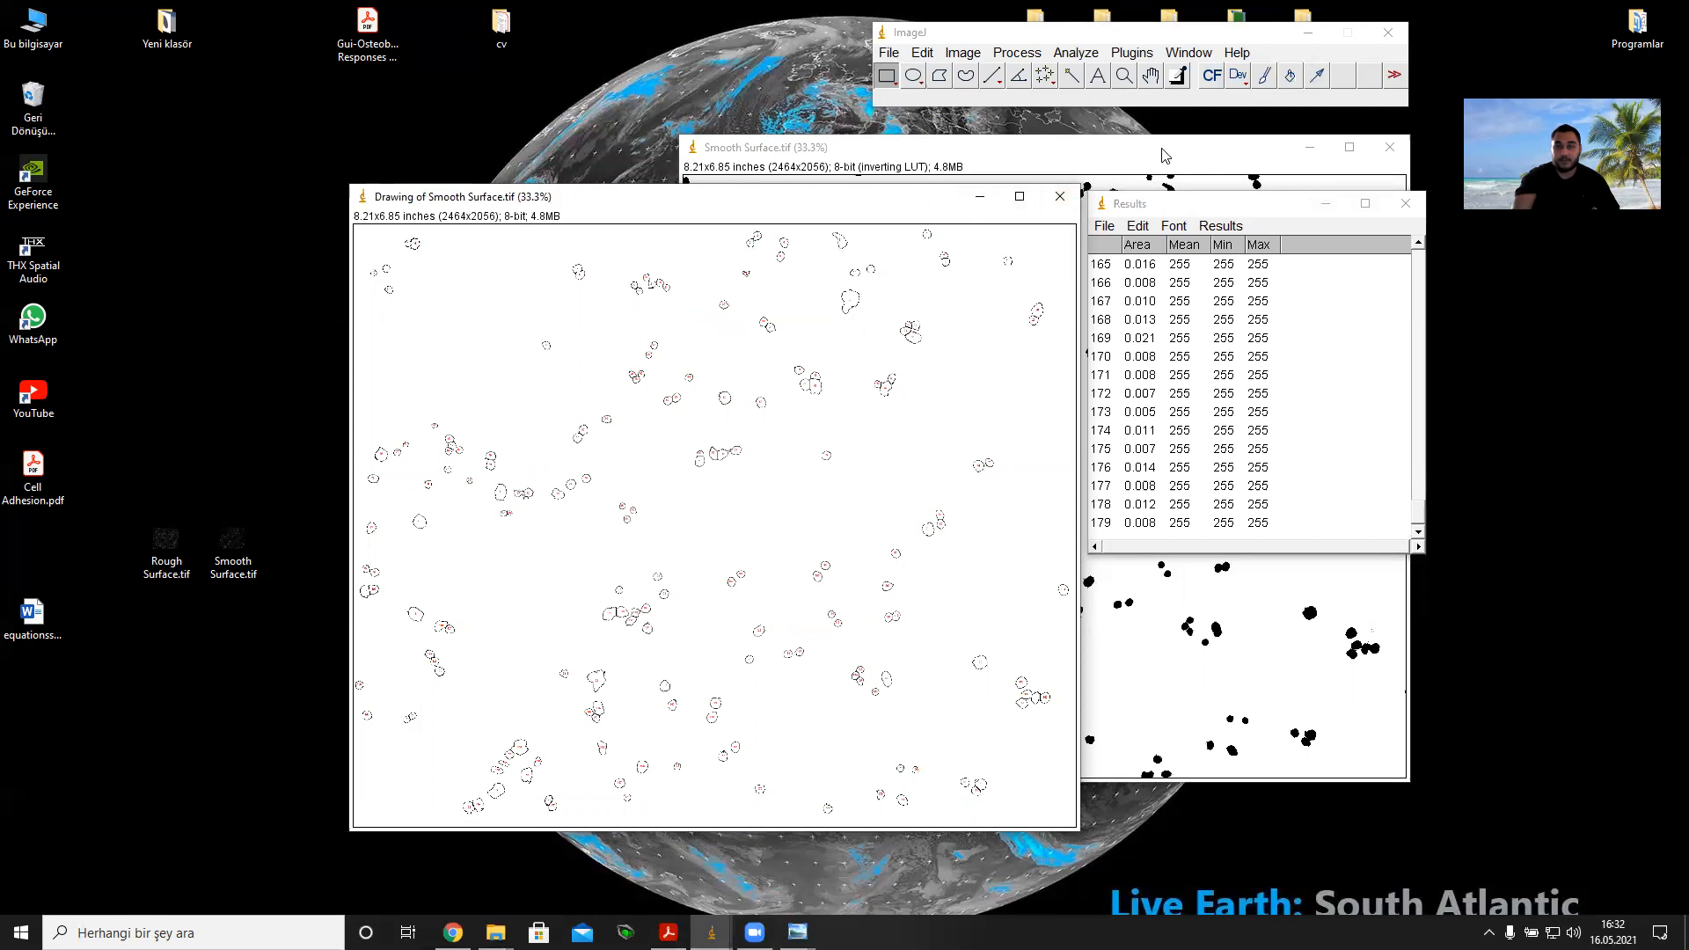
drag(836, 210, 1487, 253)
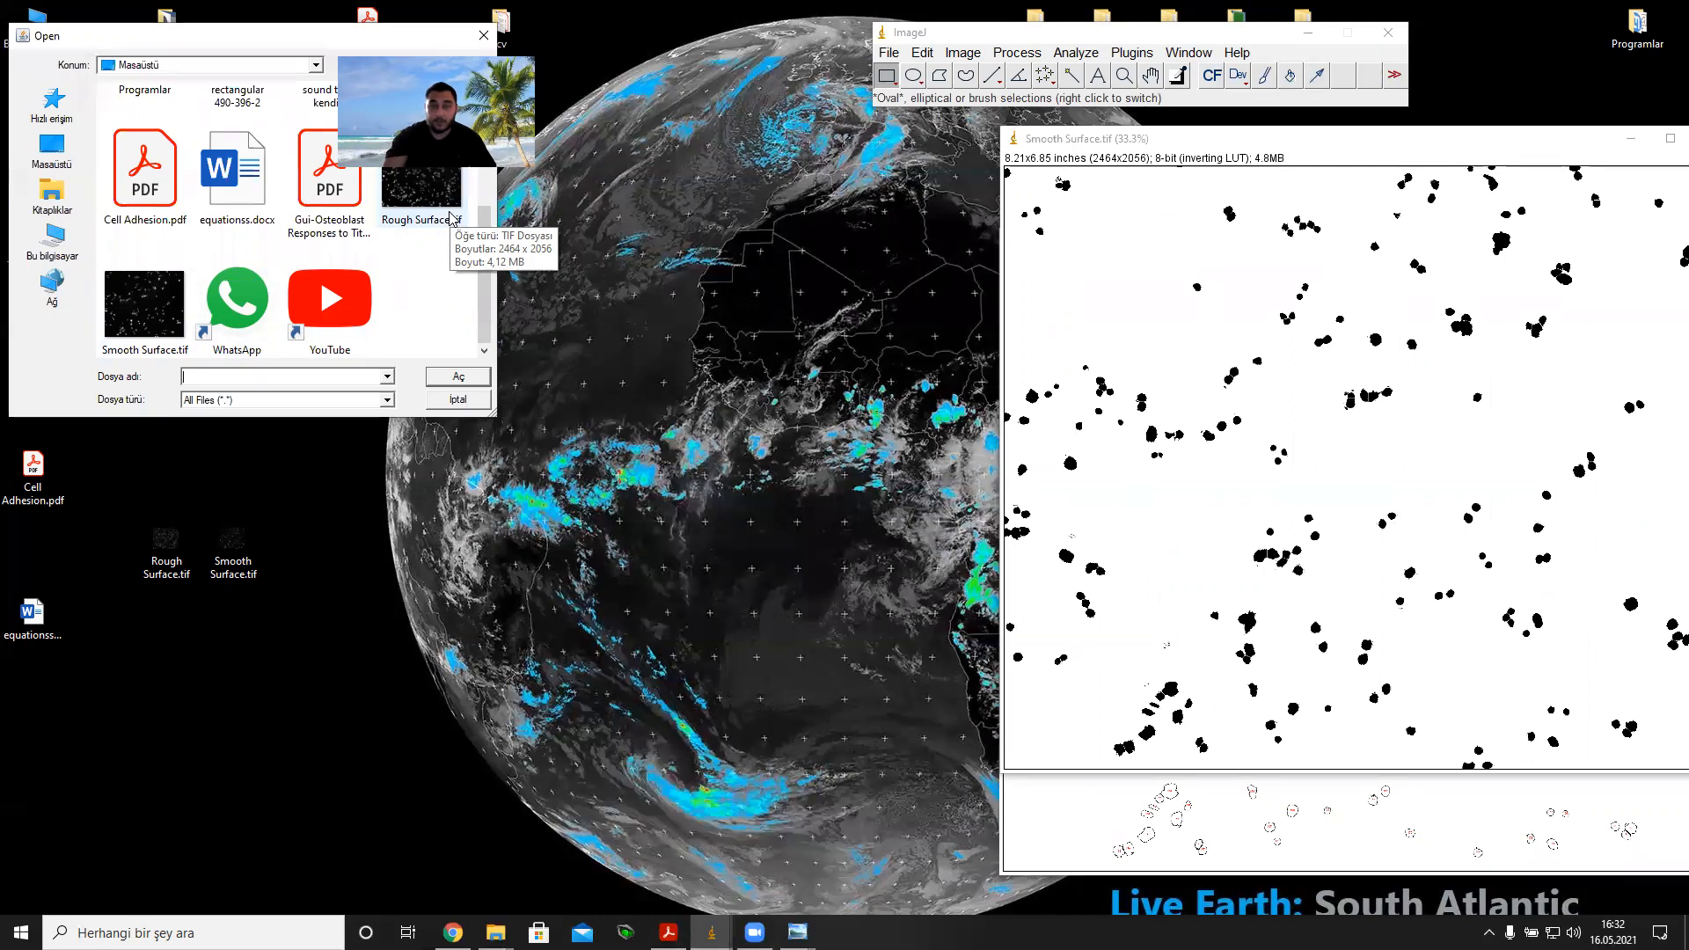
Step: Open Rough Surface.tif from the desktop and place its image window below the main toolbar window
click(422, 198)
click(458, 376)
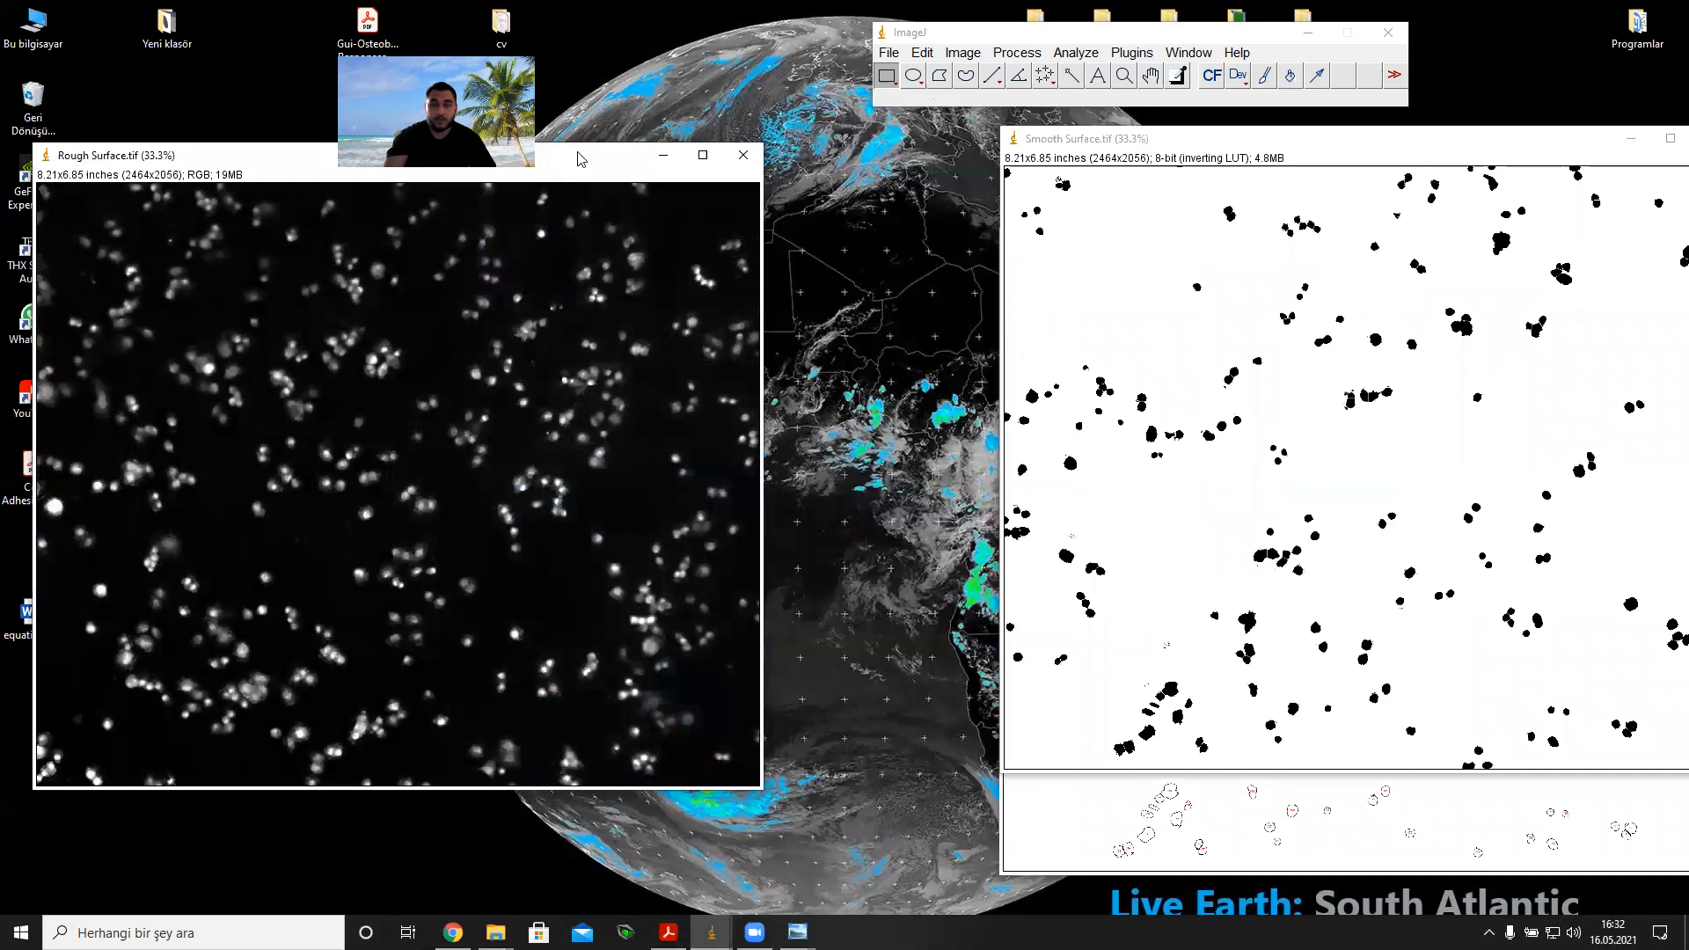
drag(578, 158, 1181, 141)
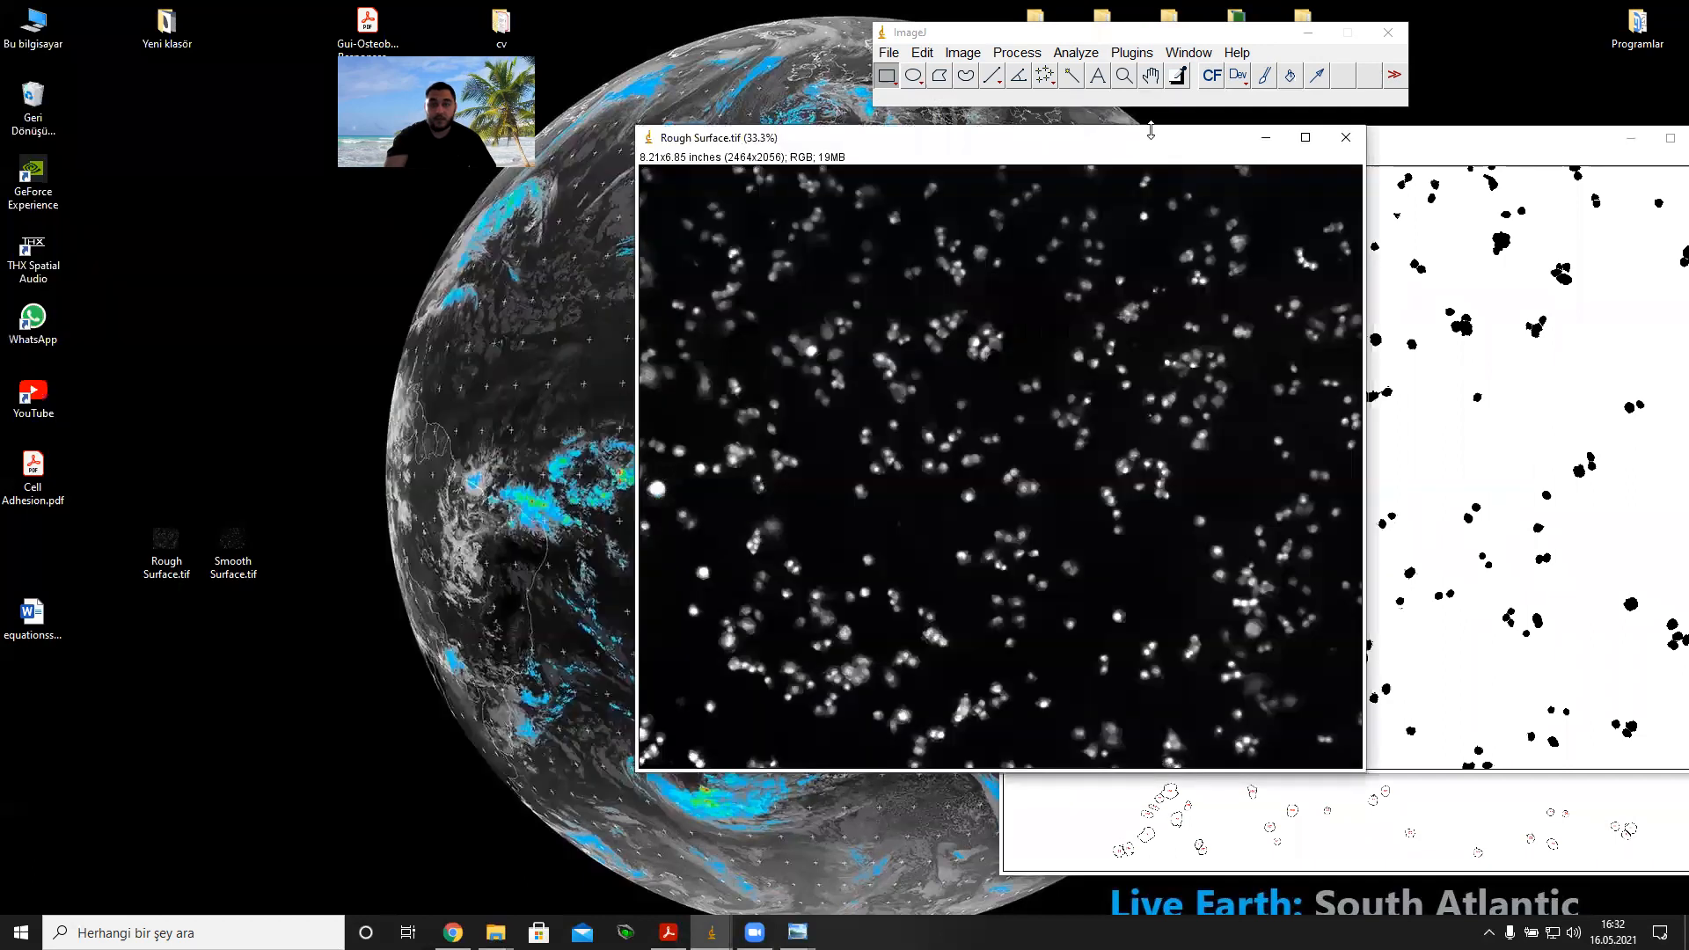
drag(1119, 31, 1122, 18)
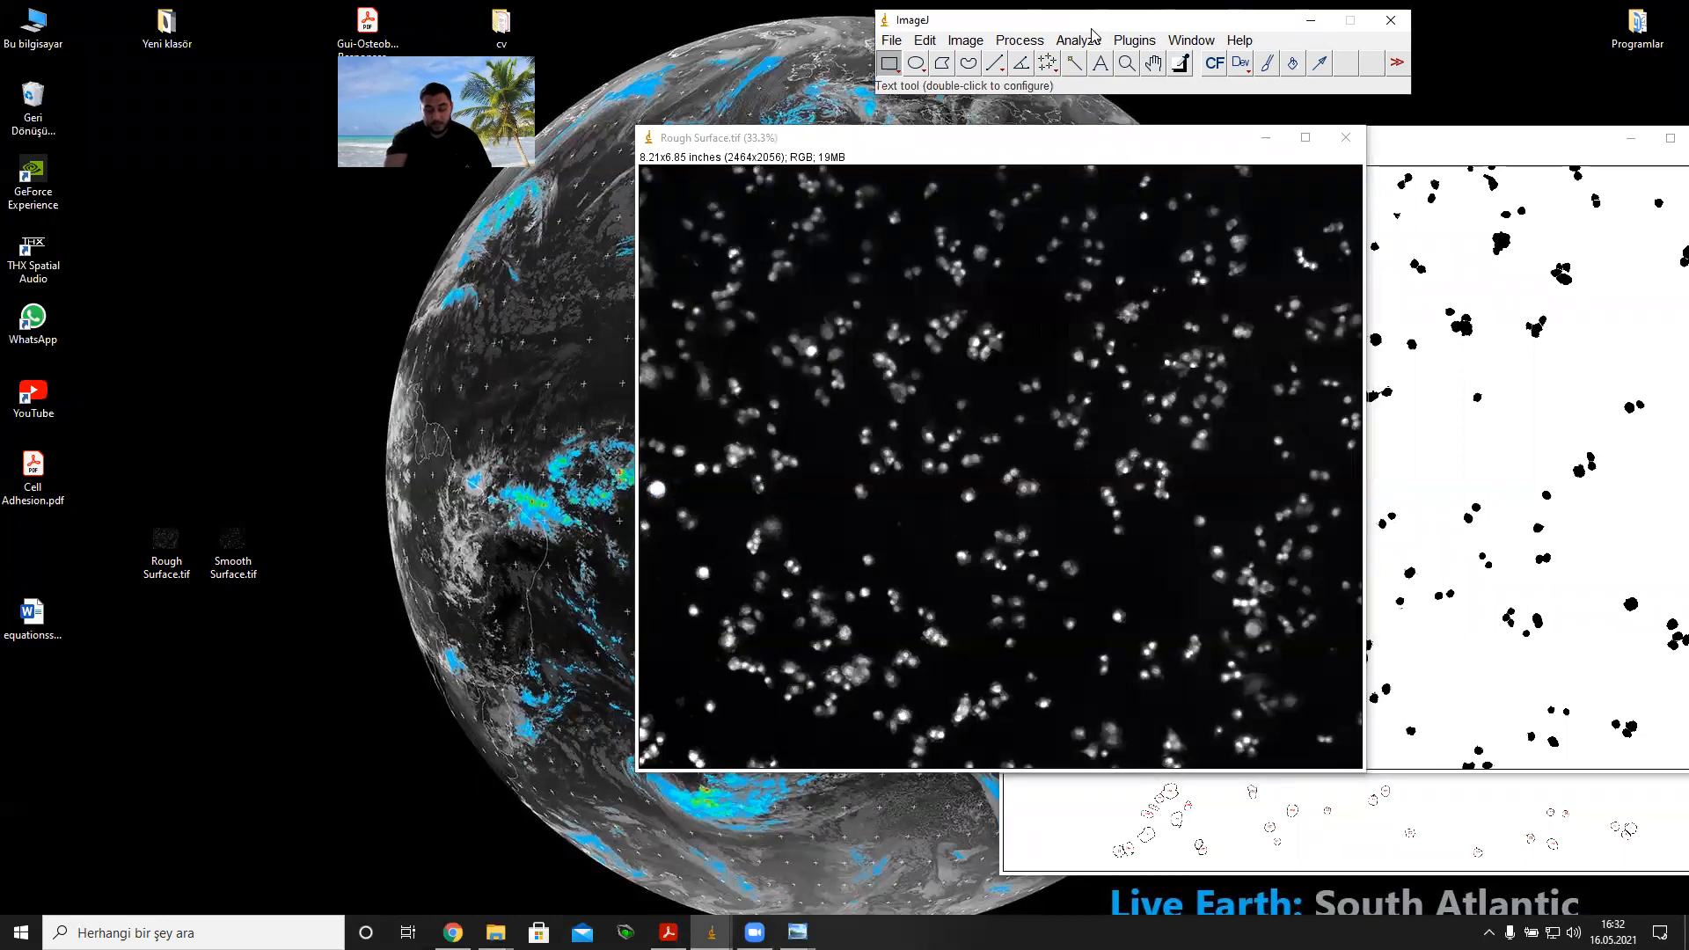
Step: Convert the rough surface image from RGB to 8-bit
click(948, 44)
mouse_move(968, 61)
click(1168, 64)
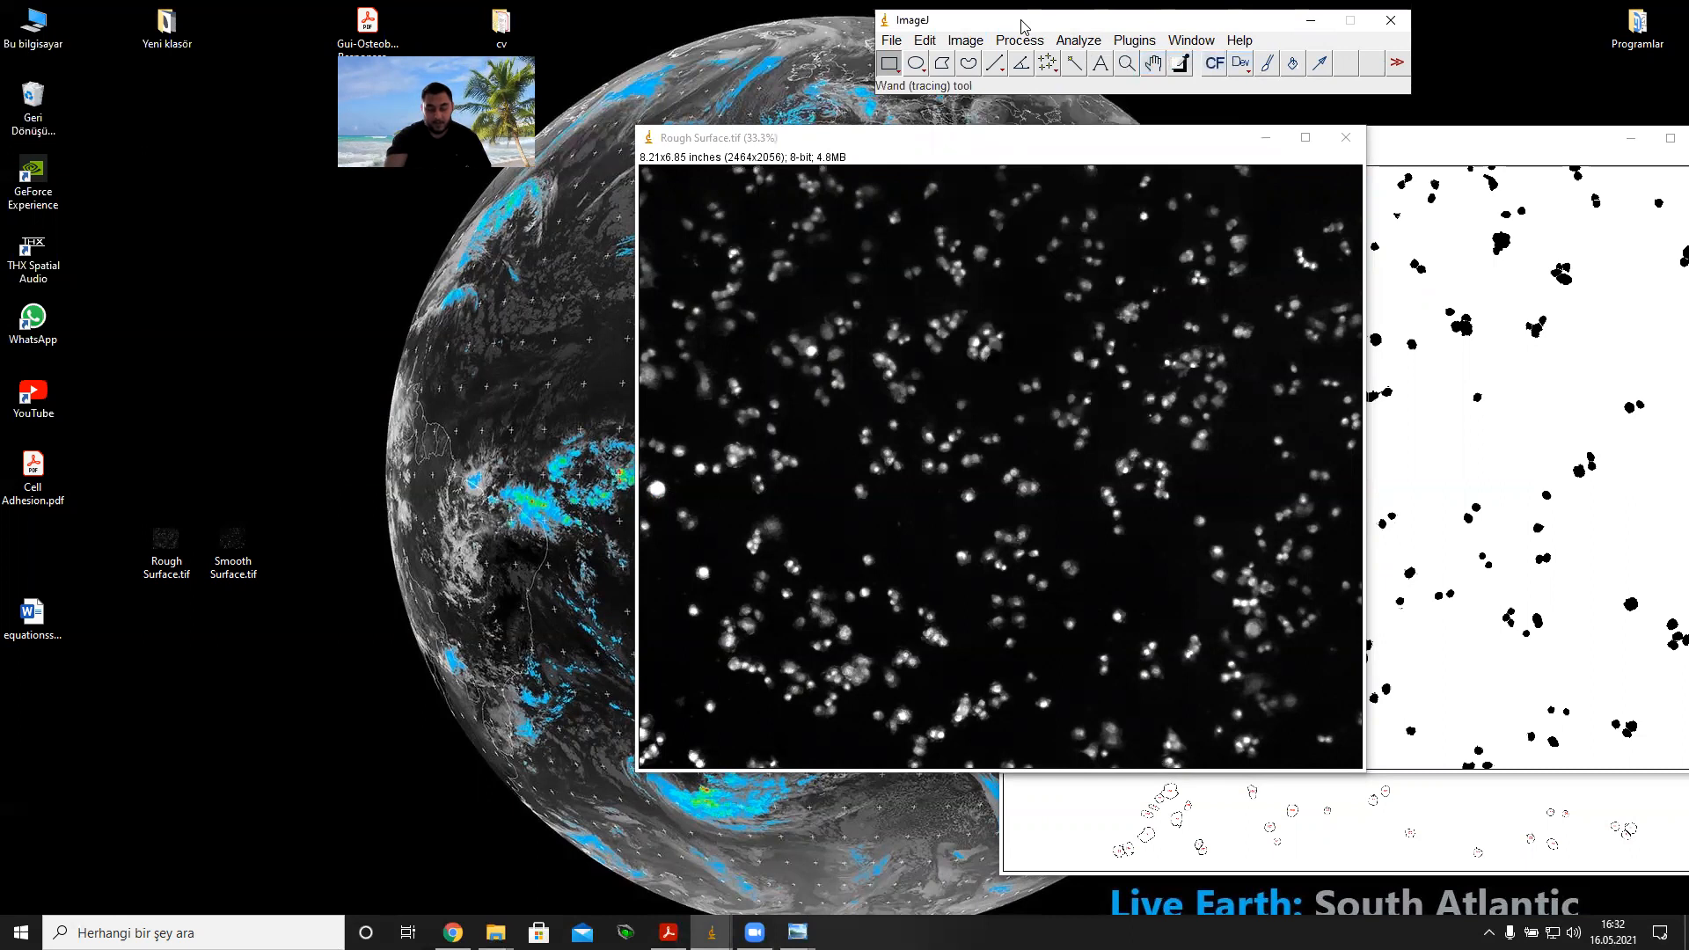
Step: Threshold the 8-bit rough surface image with a lower level of 85 and an upper level of 255
click(967, 41)
mouse_move(1034, 103)
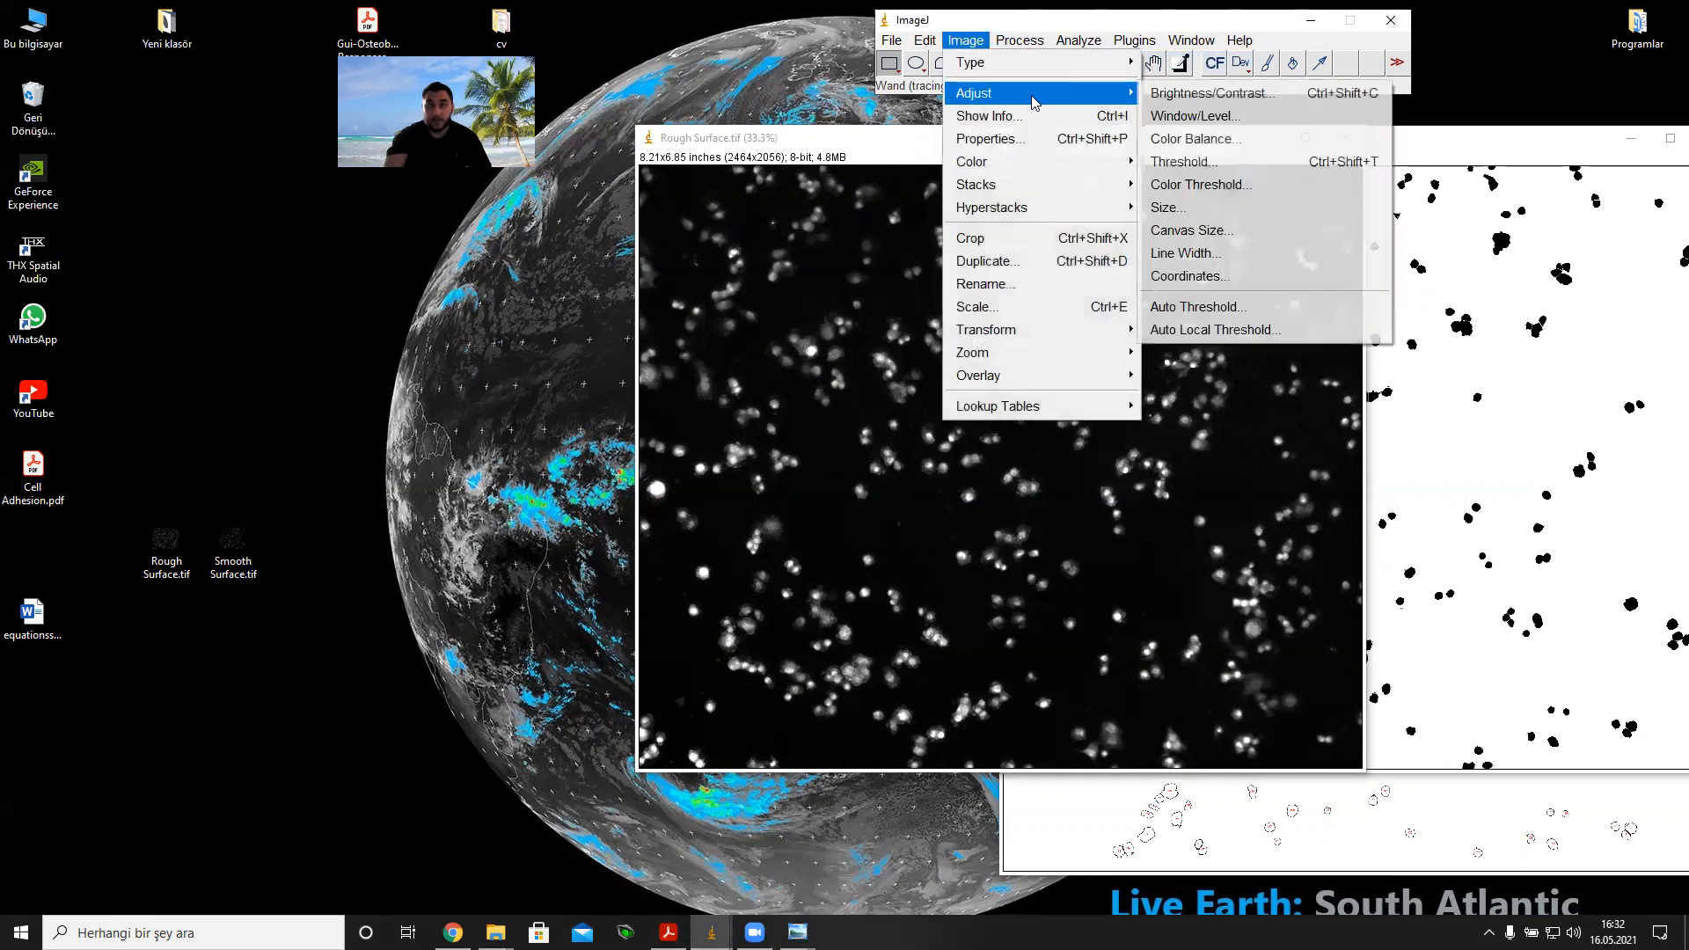
click(1218, 162)
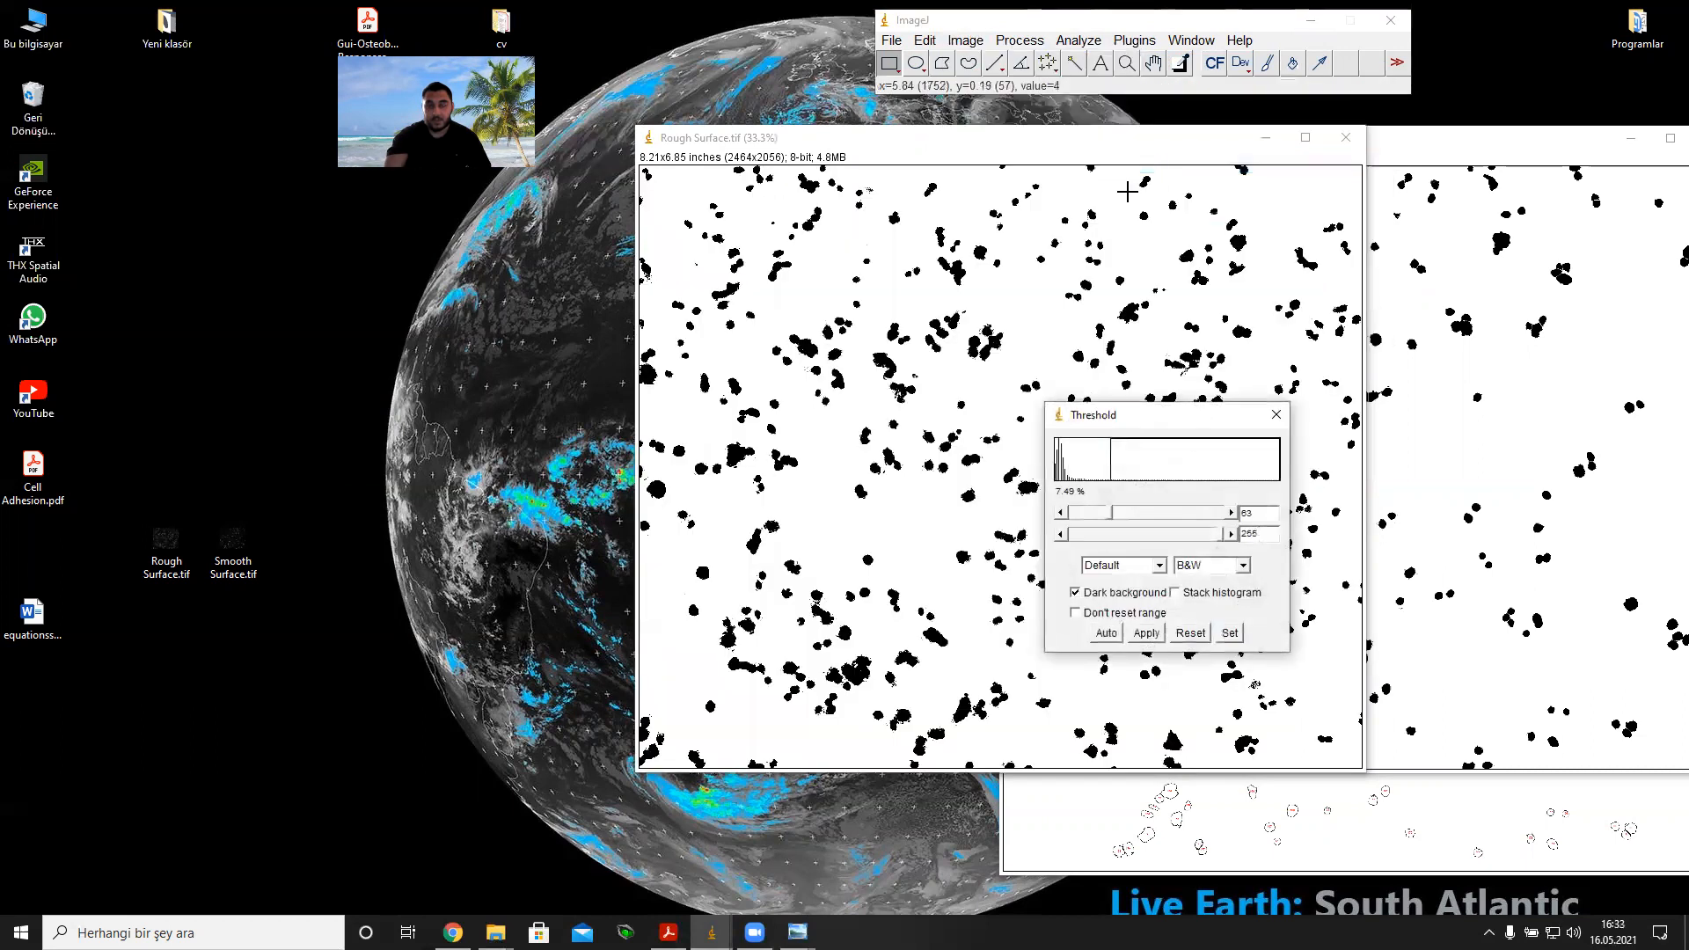
click(1230, 634)
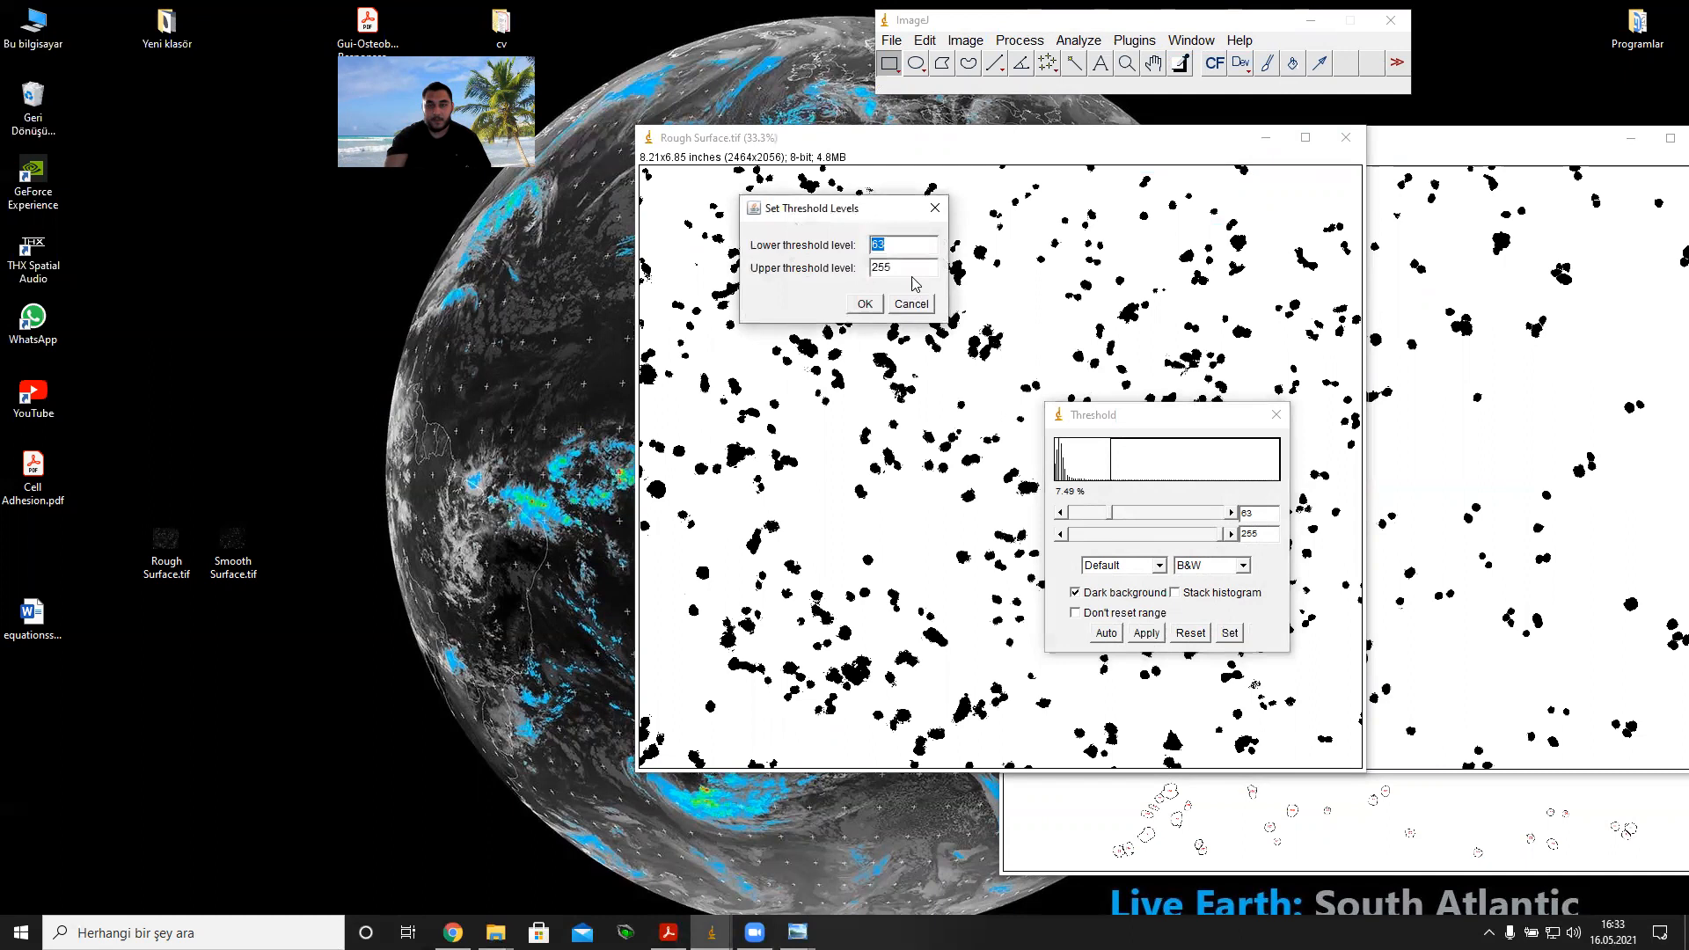
text(85)
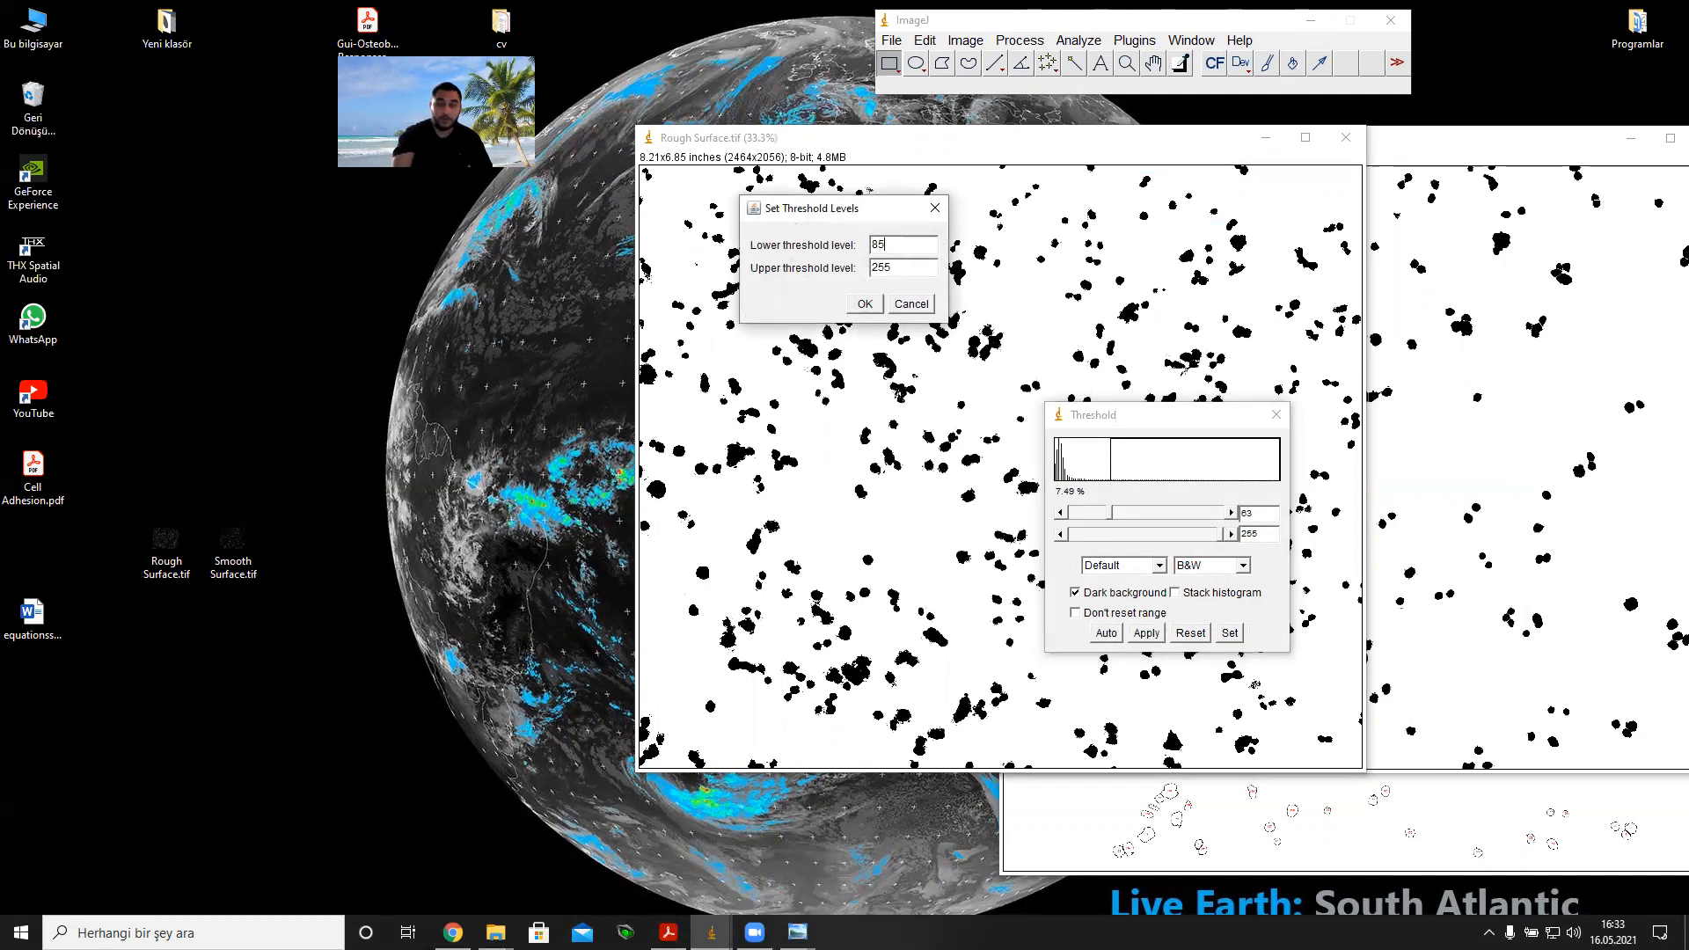
click(866, 304)
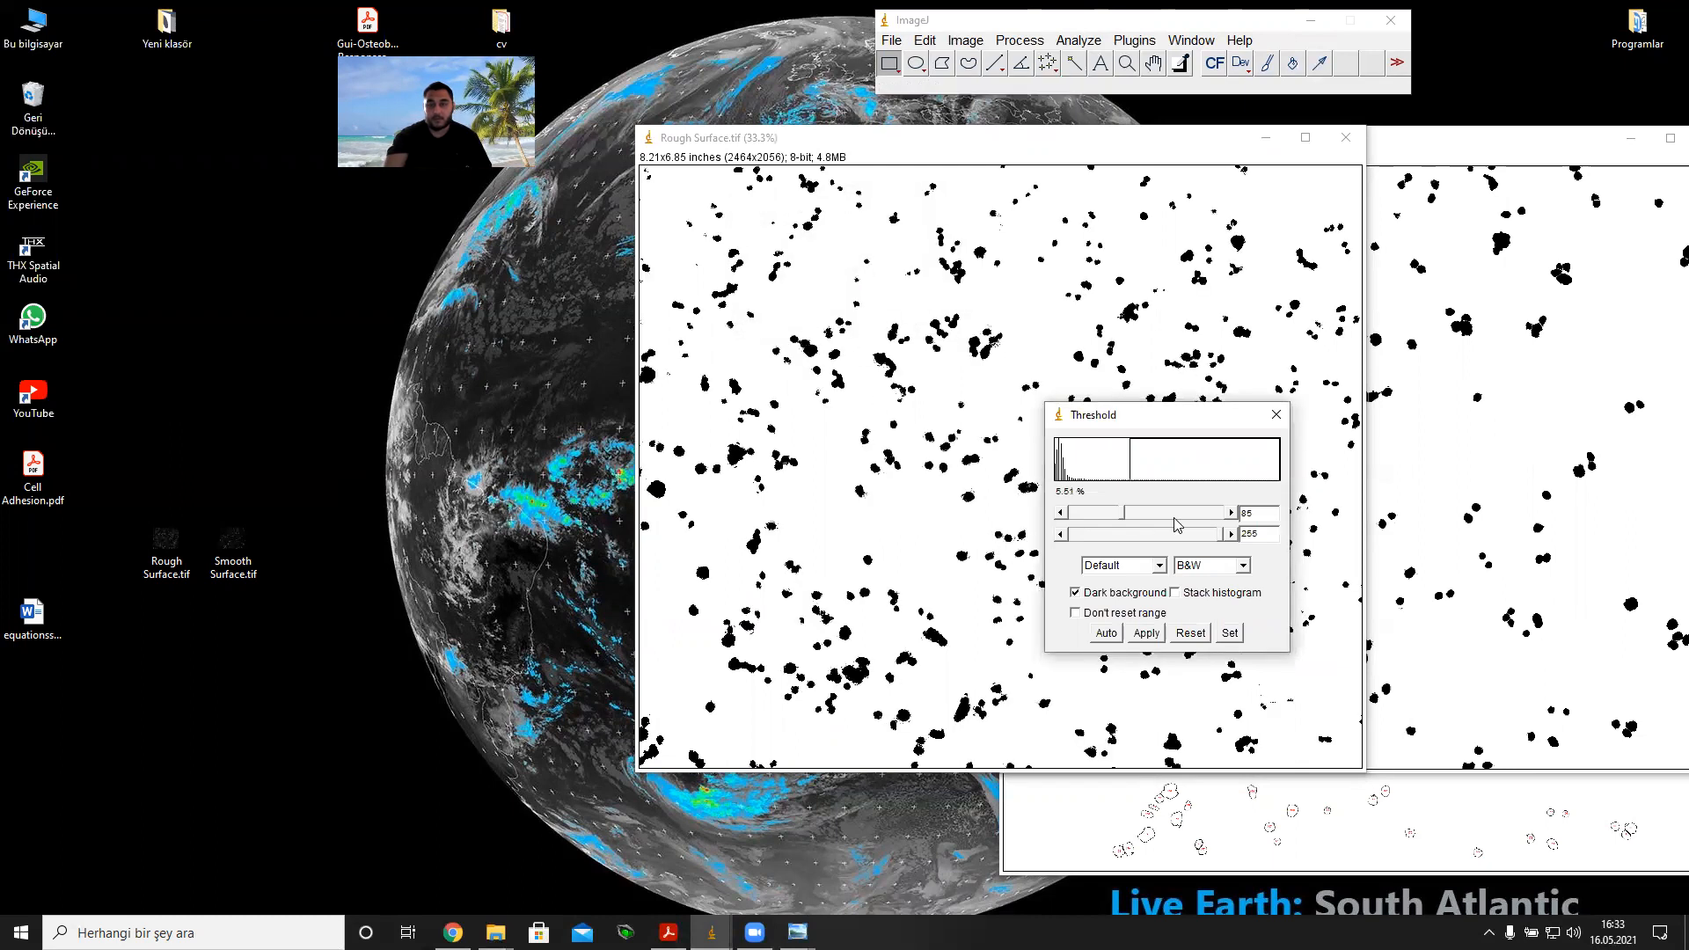
Step: Display the rough surface threshold in Red and close the threshold adjustment
click(1243, 568)
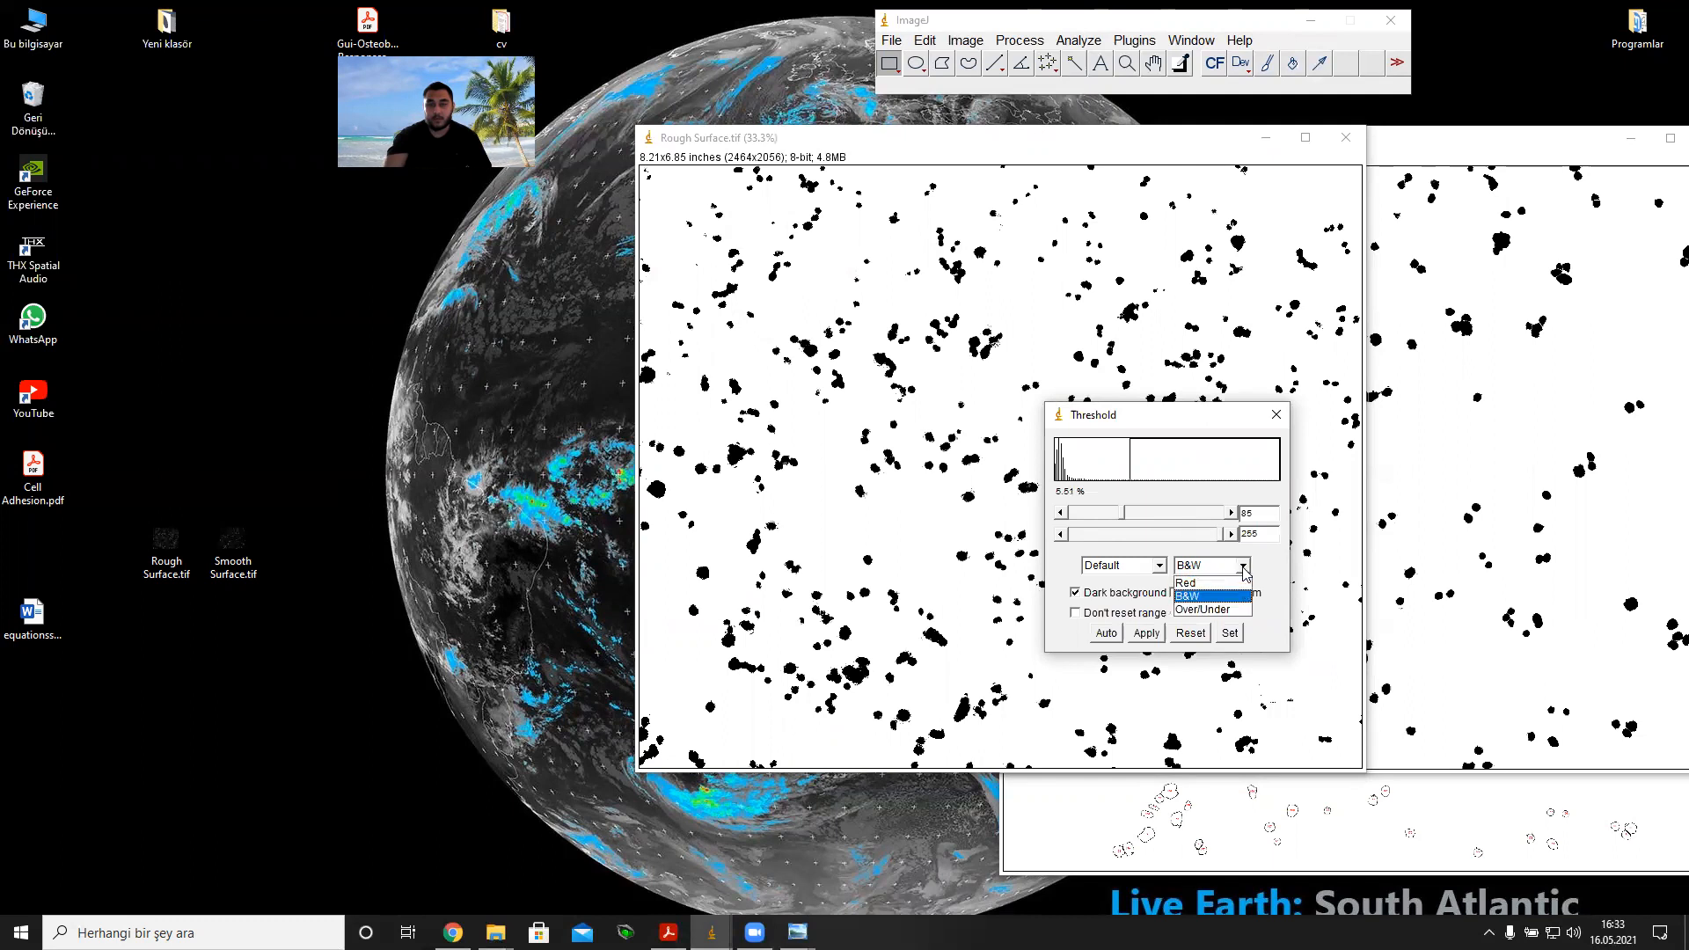
click(1196, 584)
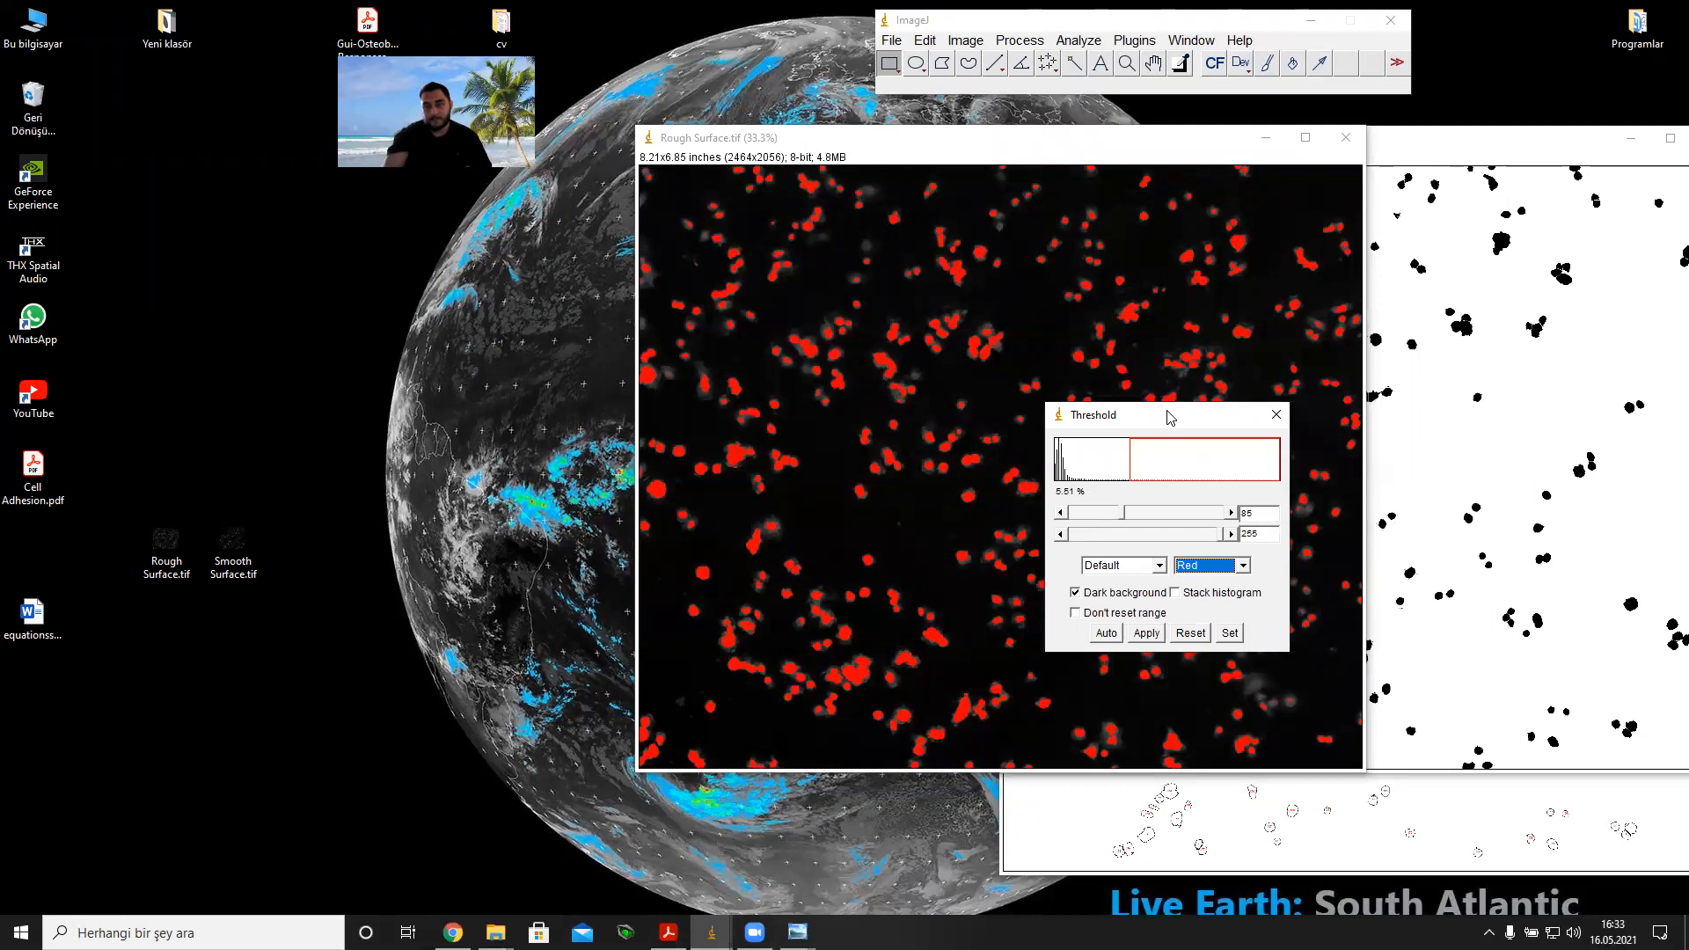
click(1243, 566)
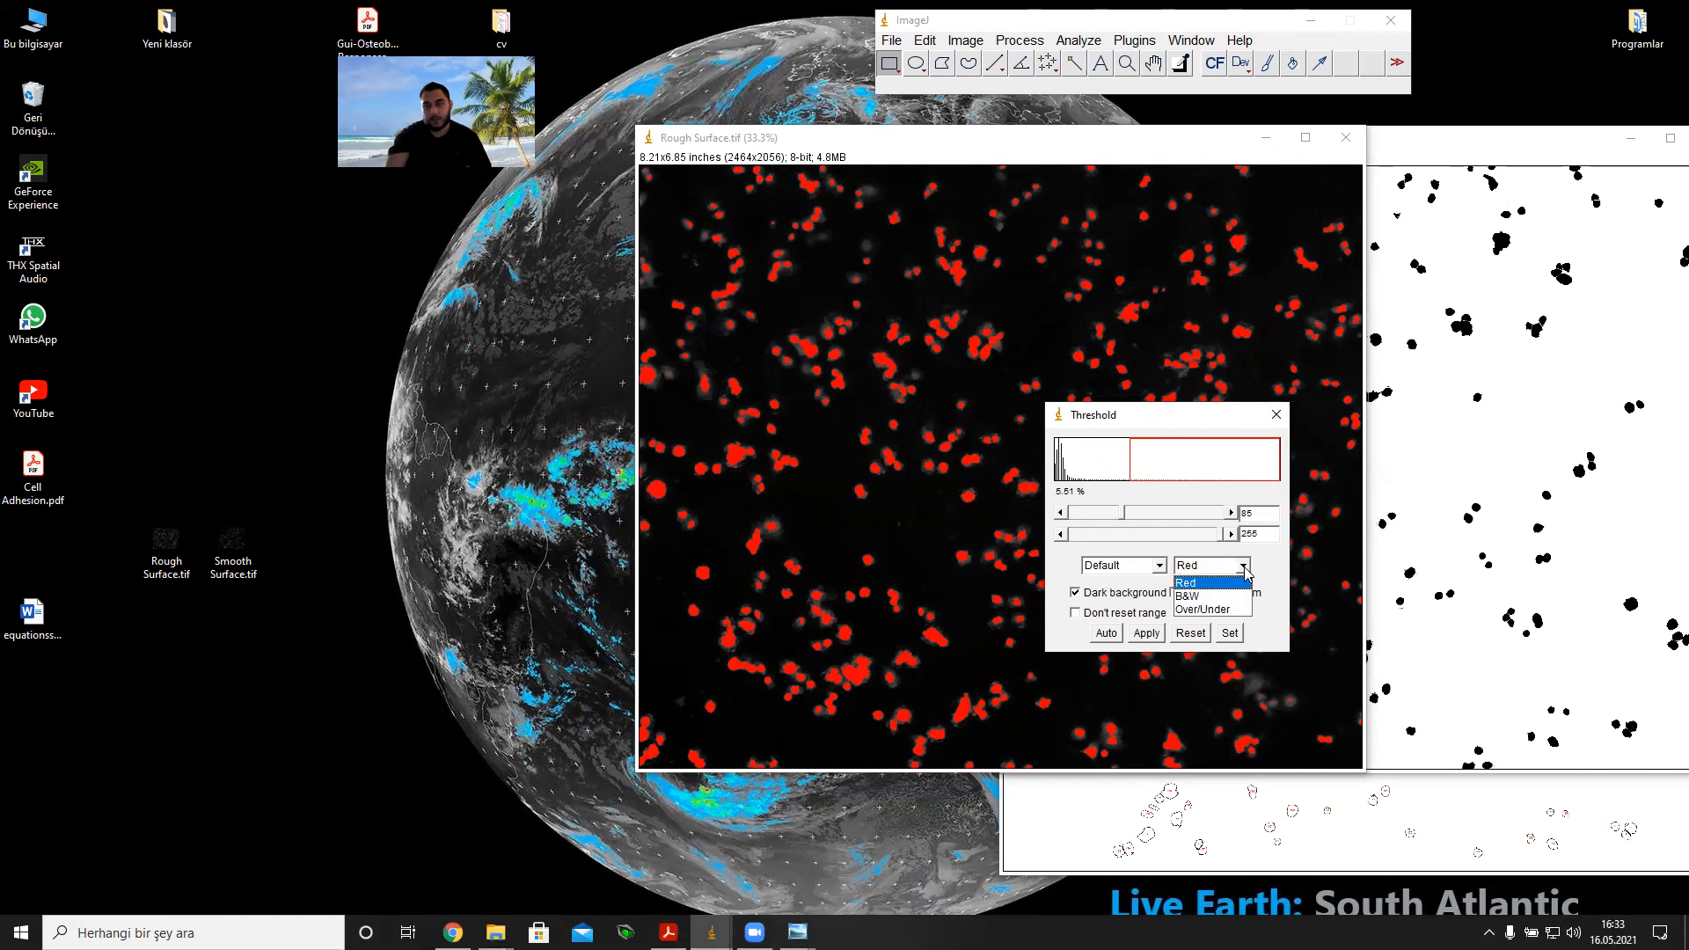
click(1202, 583)
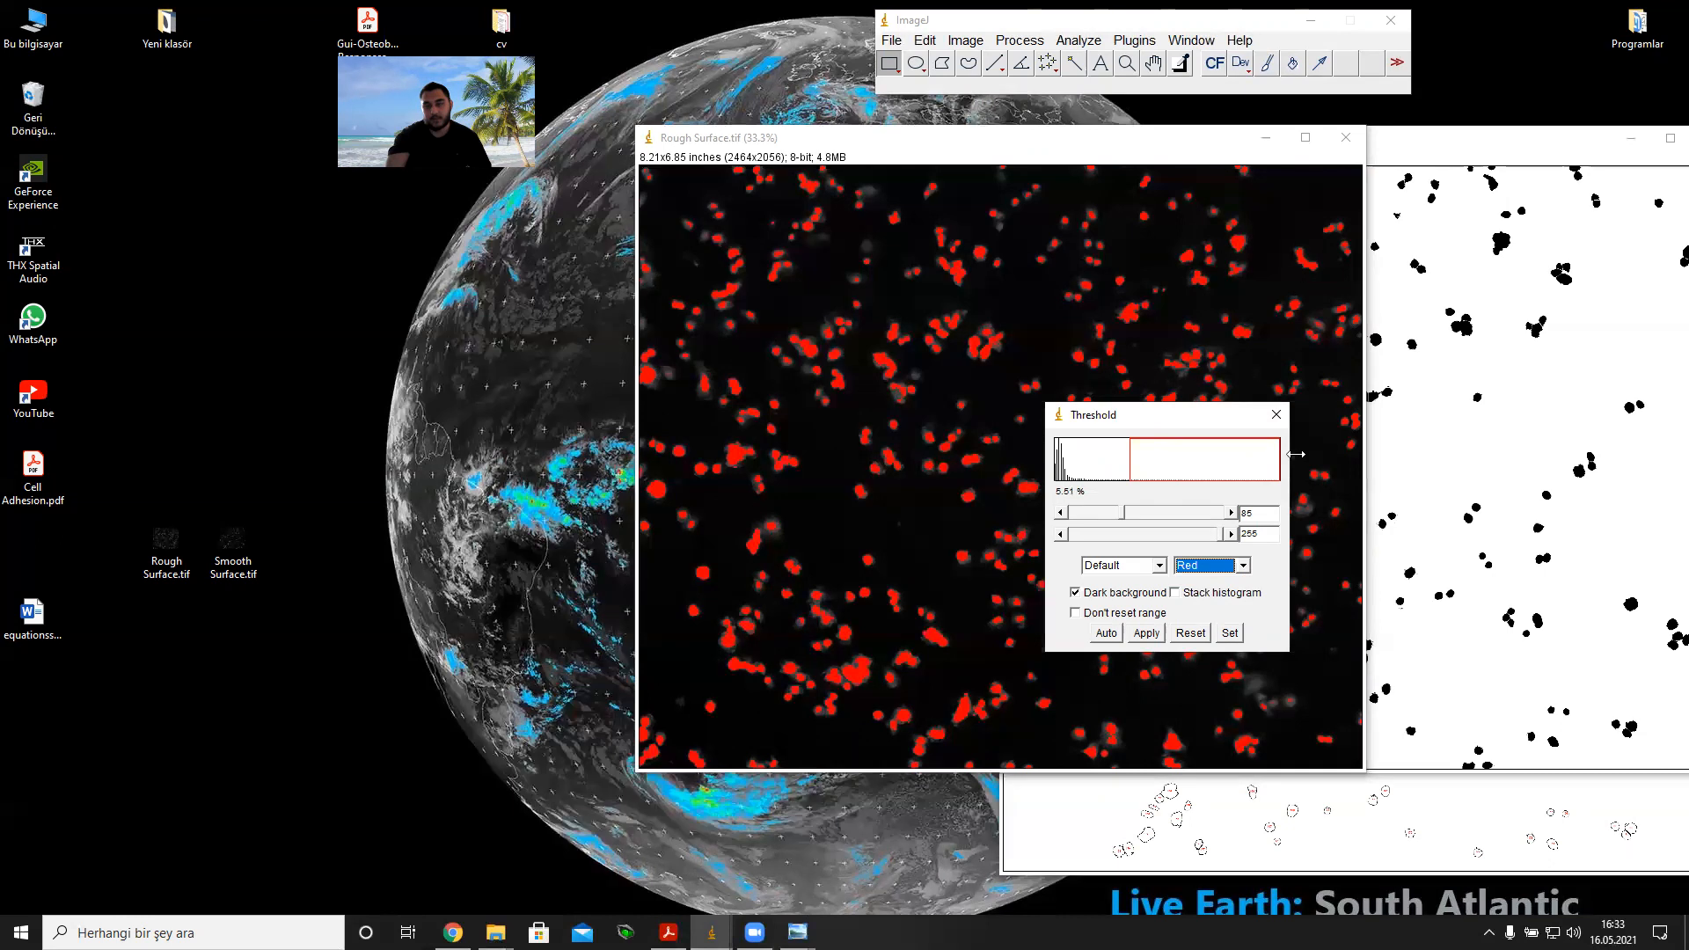
click(1264, 417)
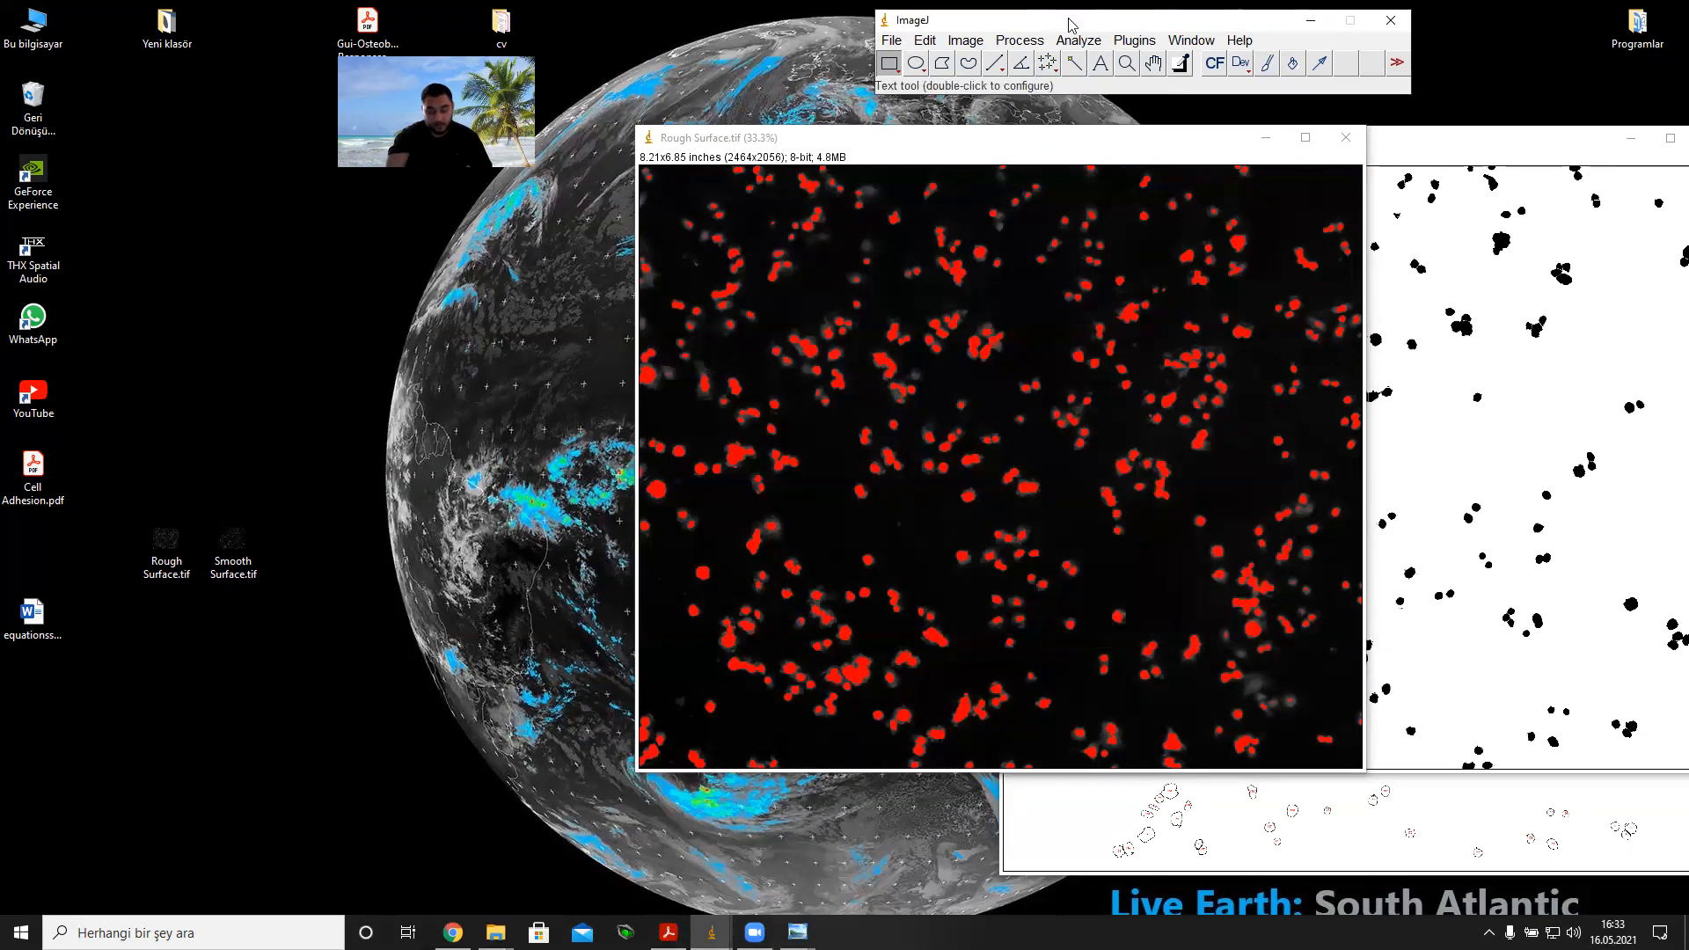
Step: Convert the thresholded rough surface image to a binary mask
click(1020, 41)
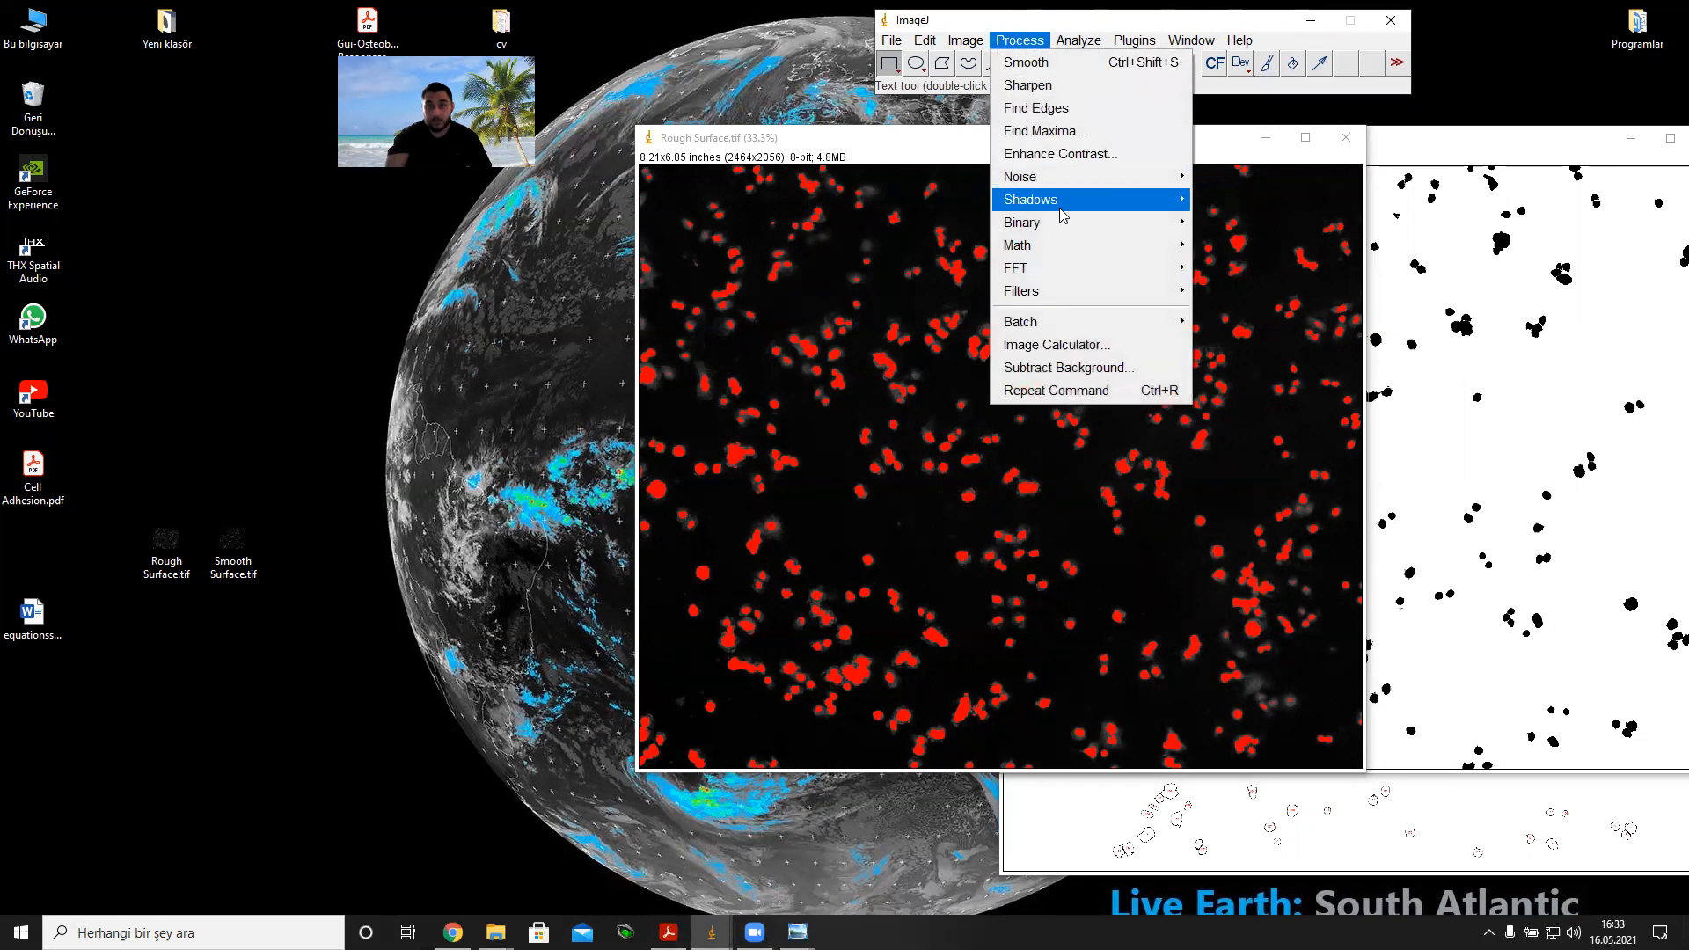
mouse_move(1082, 235)
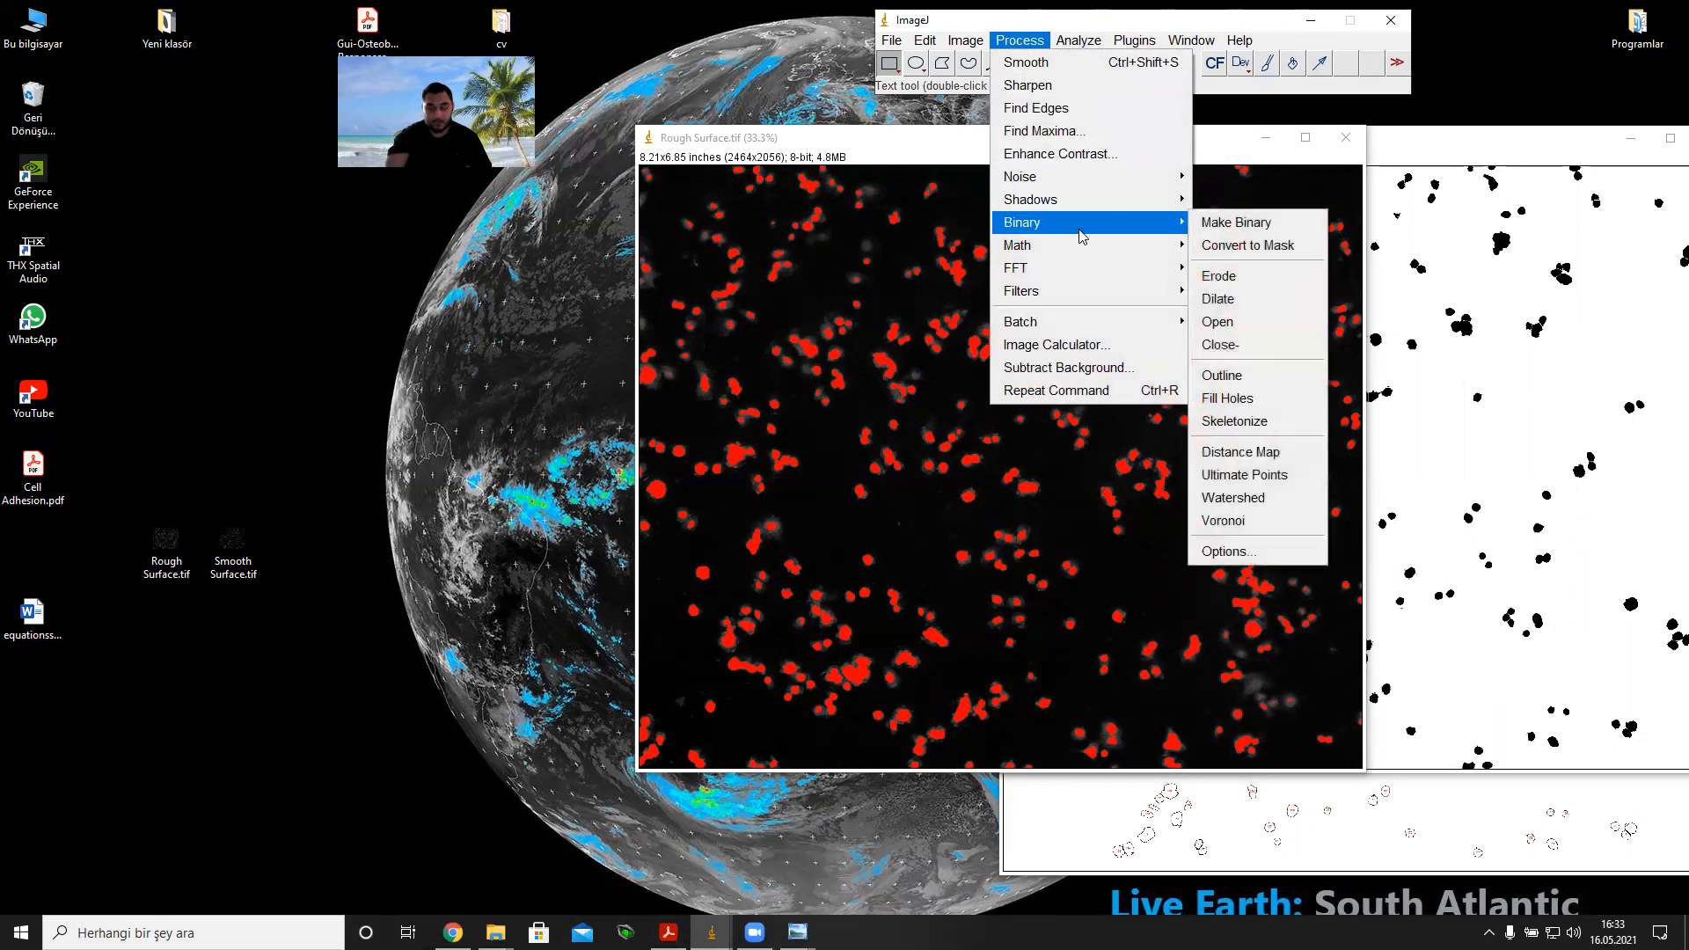
click(1214, 245)
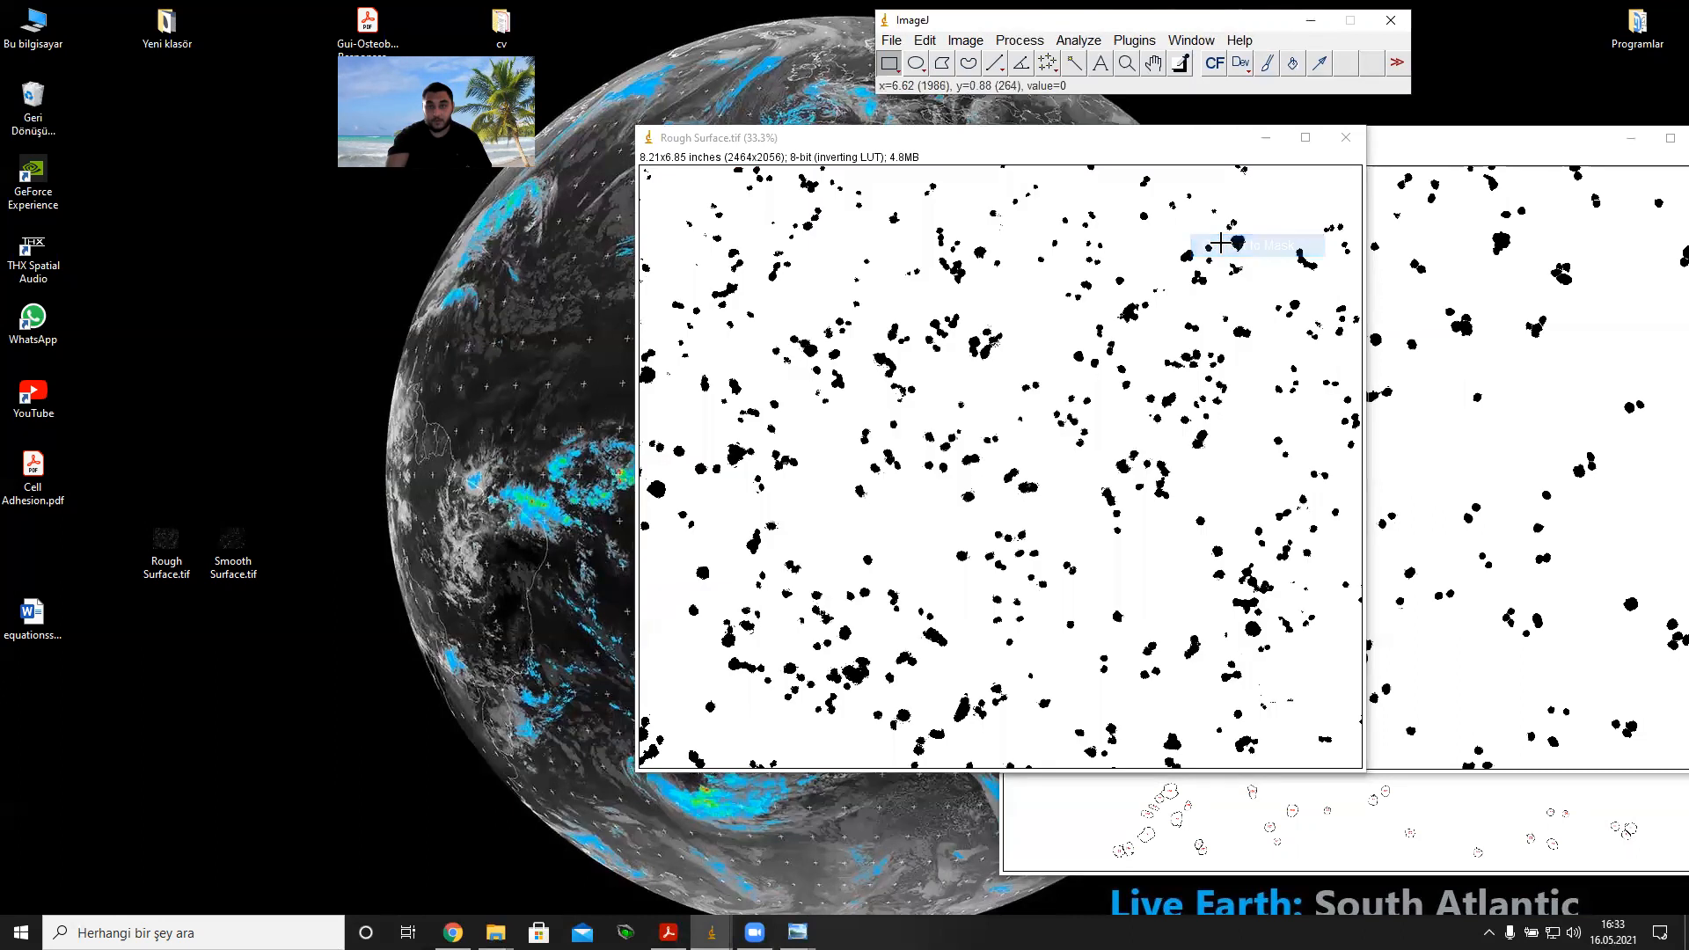
Step: Fill the holes in the rough surface mask and separate touching cells with Watershed
click(1027, 44)
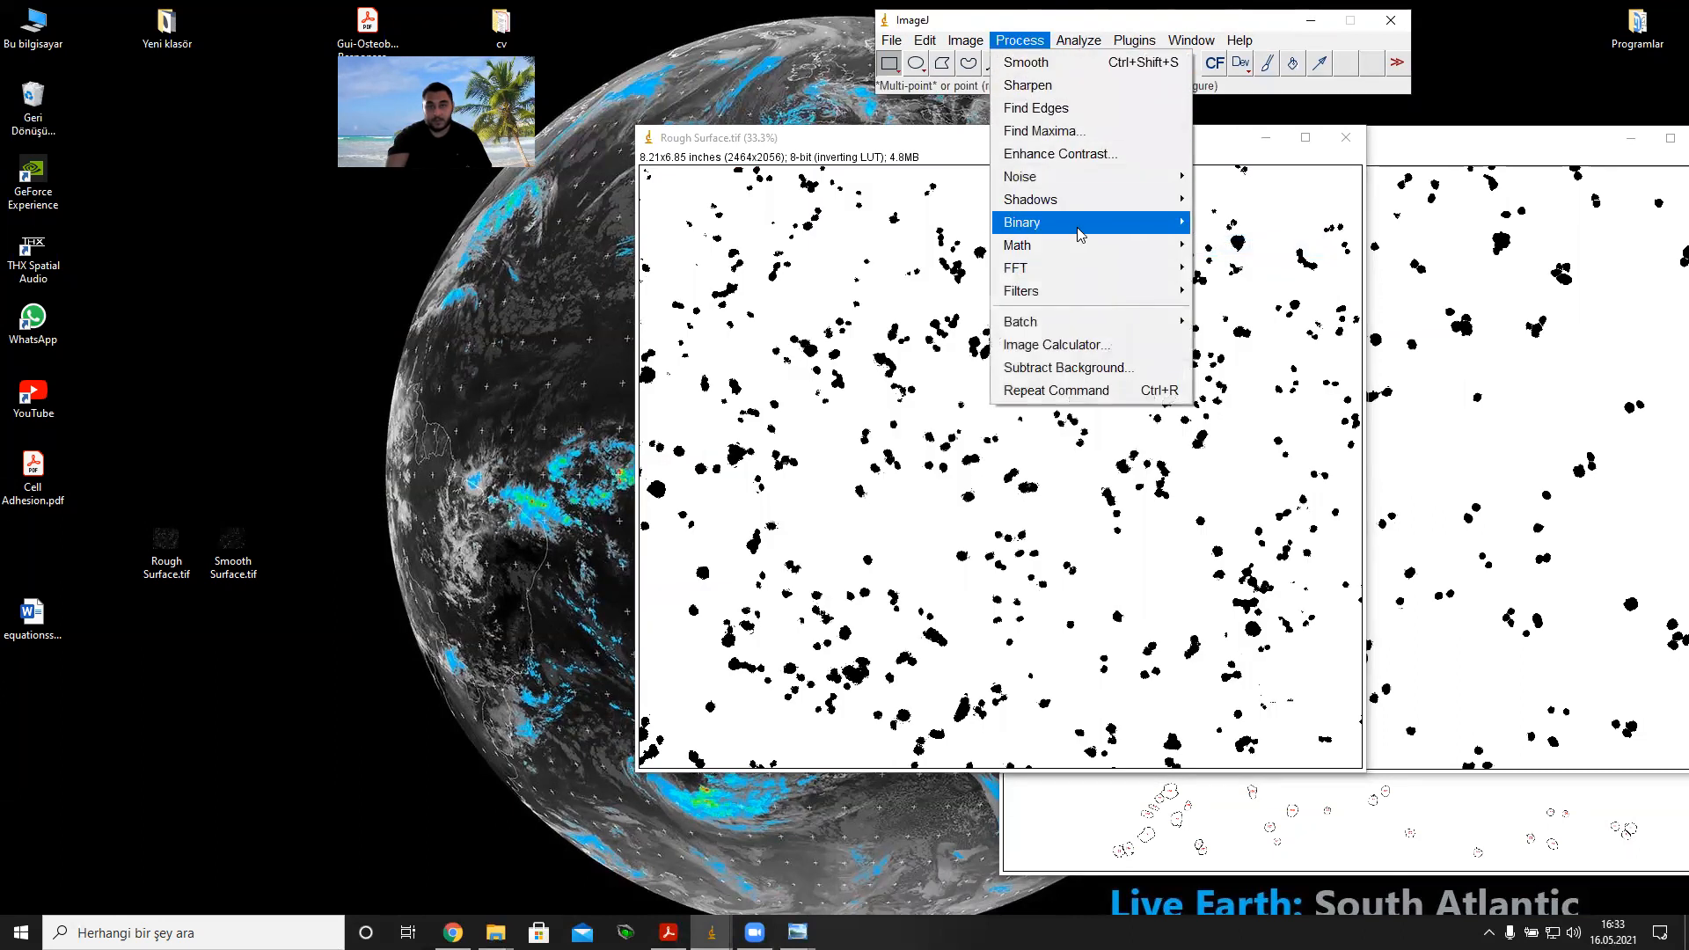
mouse_move(1082, 230)
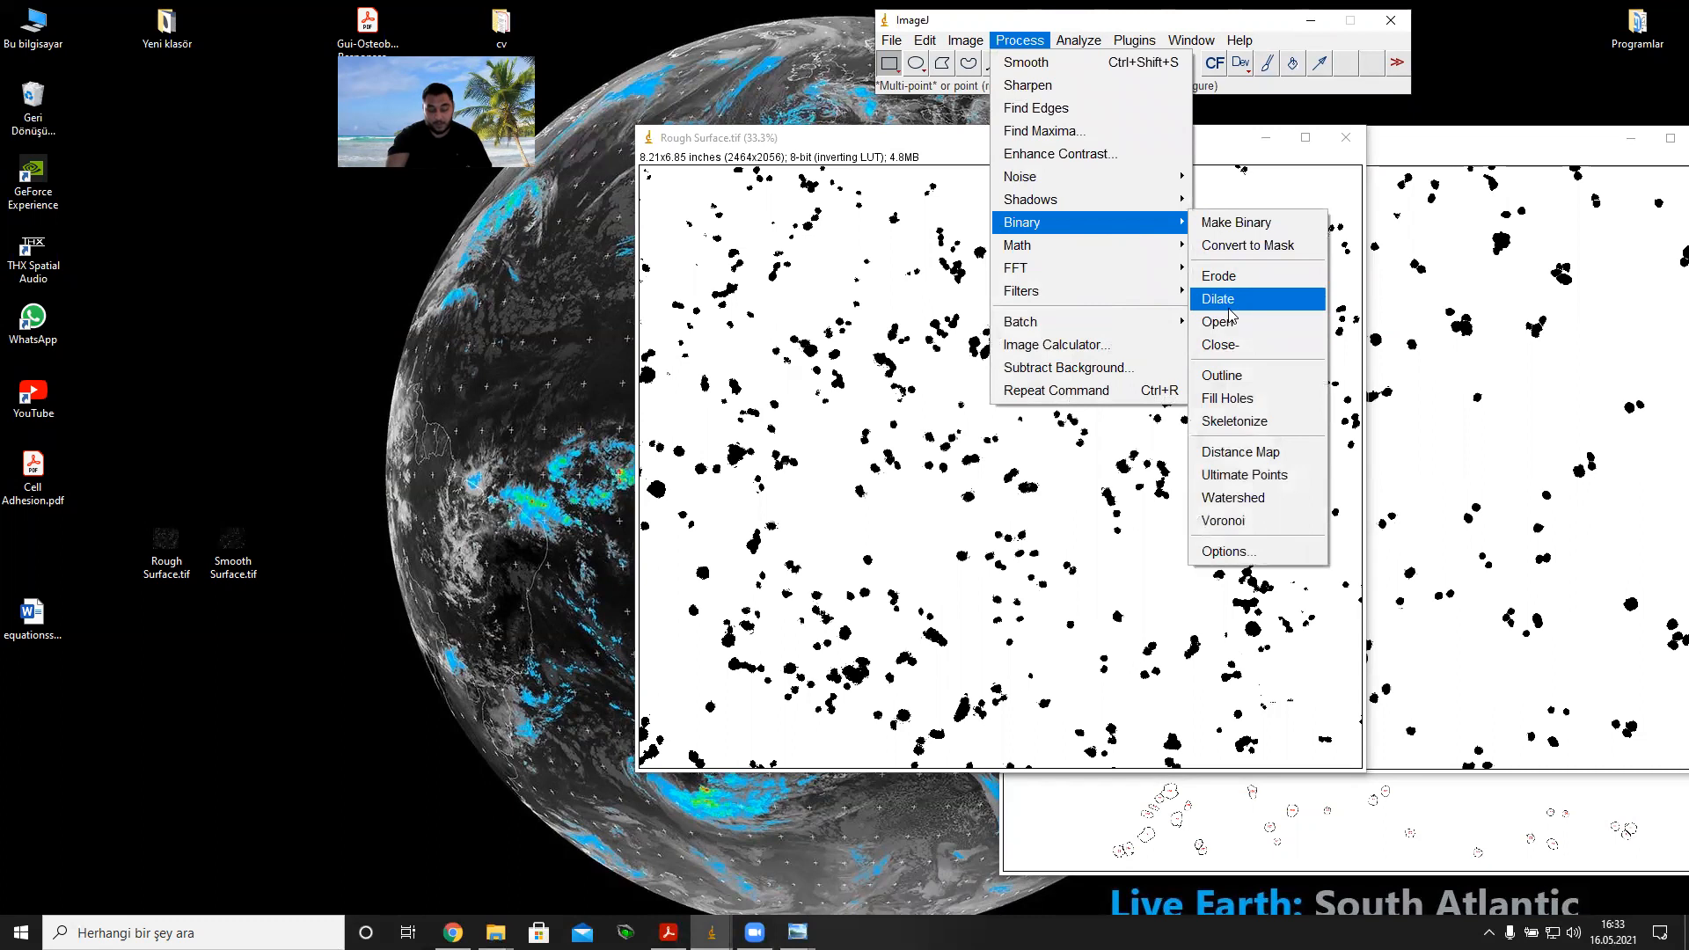
click(1232, 398)
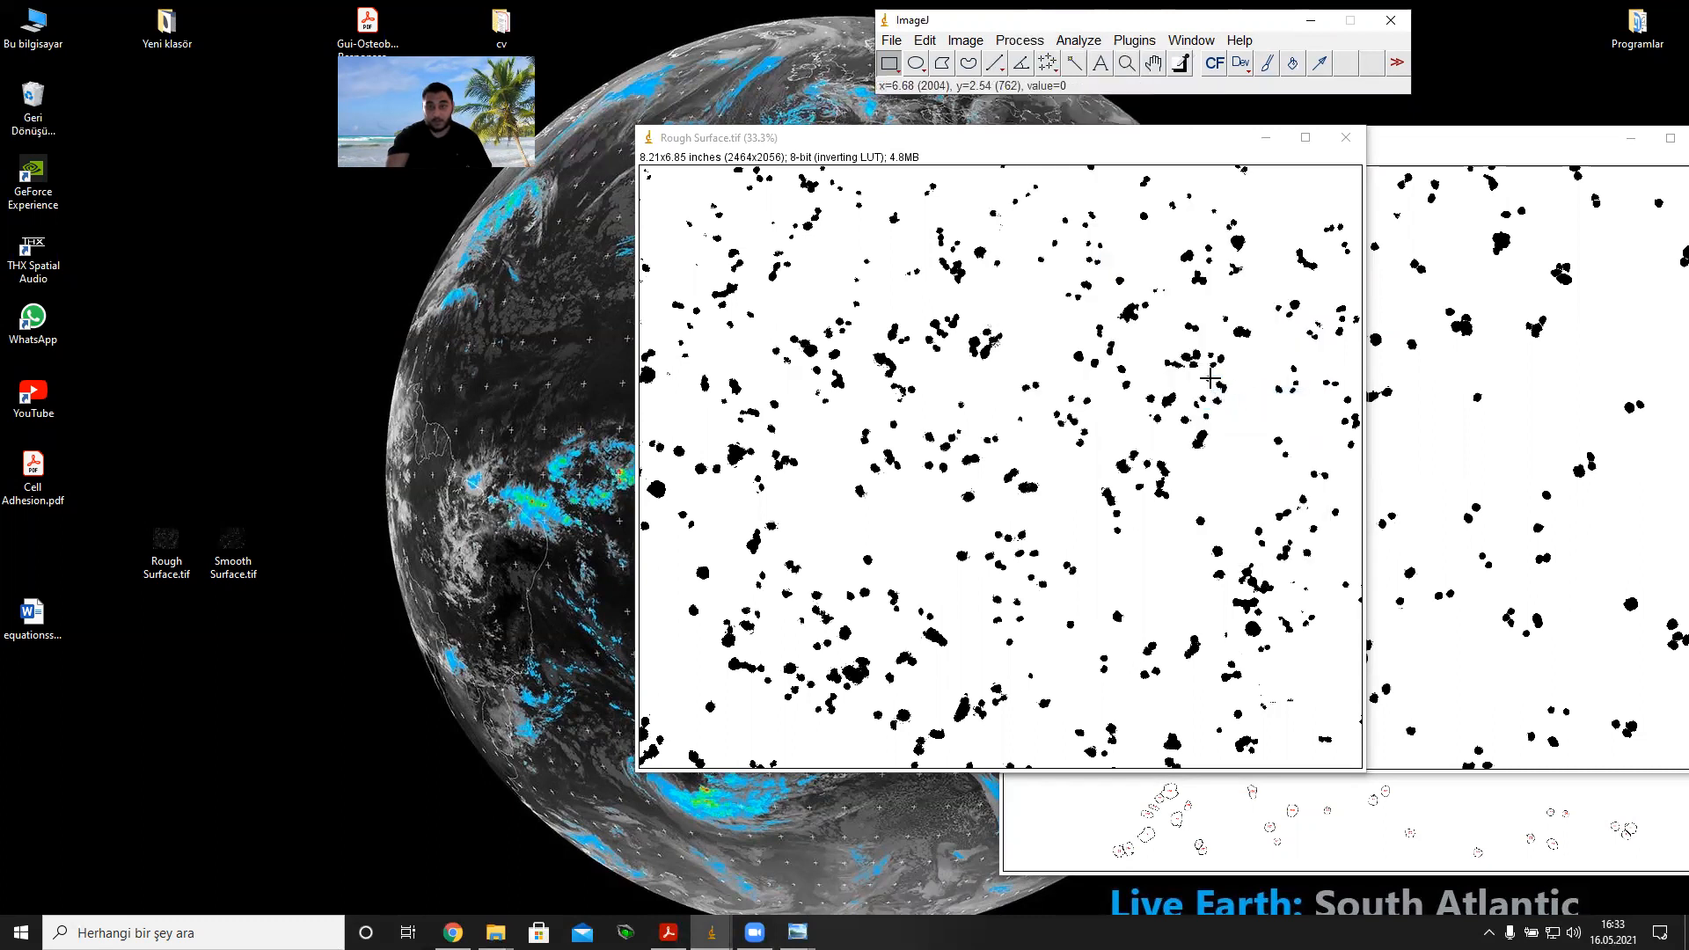
click(1020, 41)
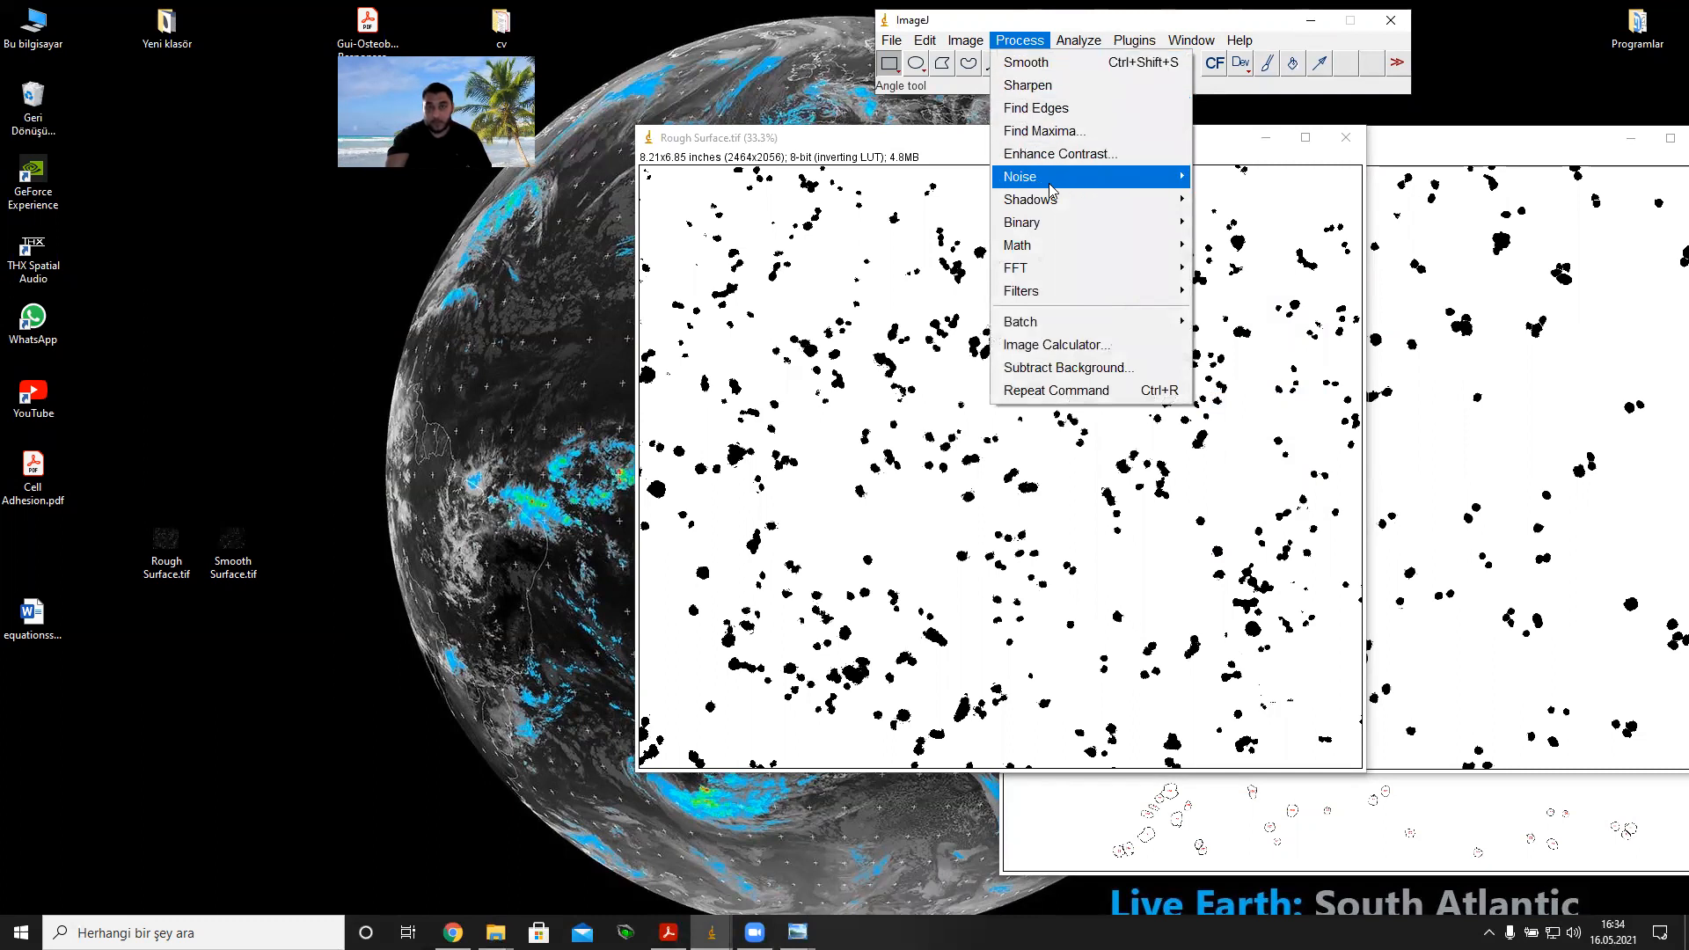
mouse_move(1064, 228)
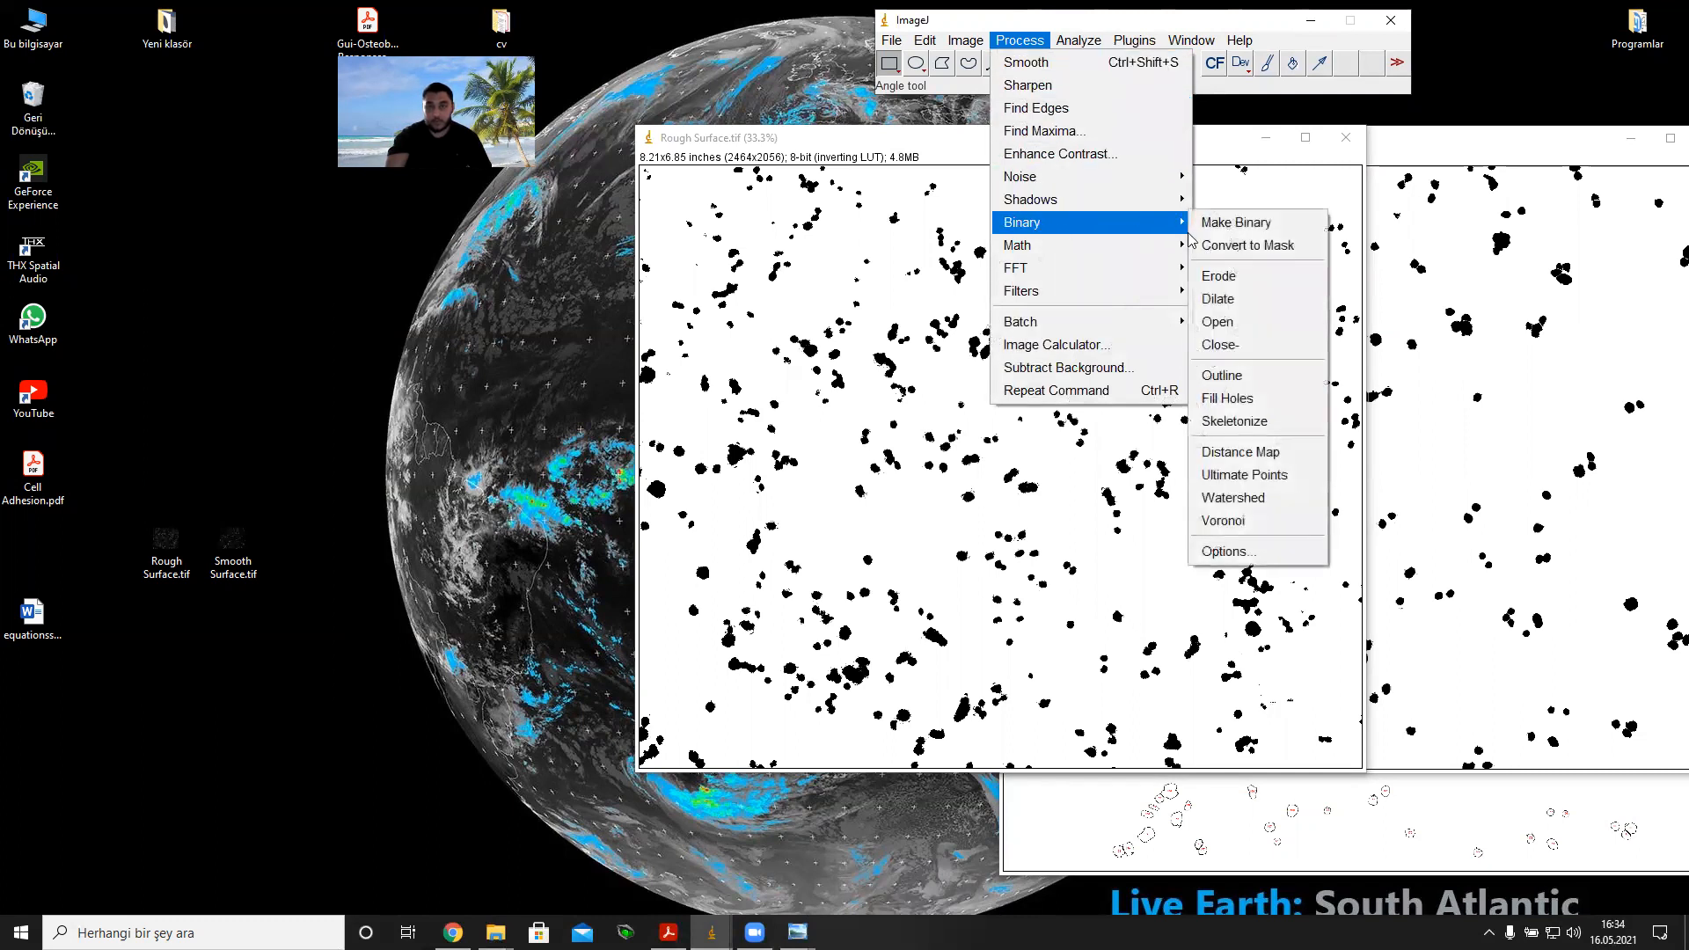
click(1249, 497)
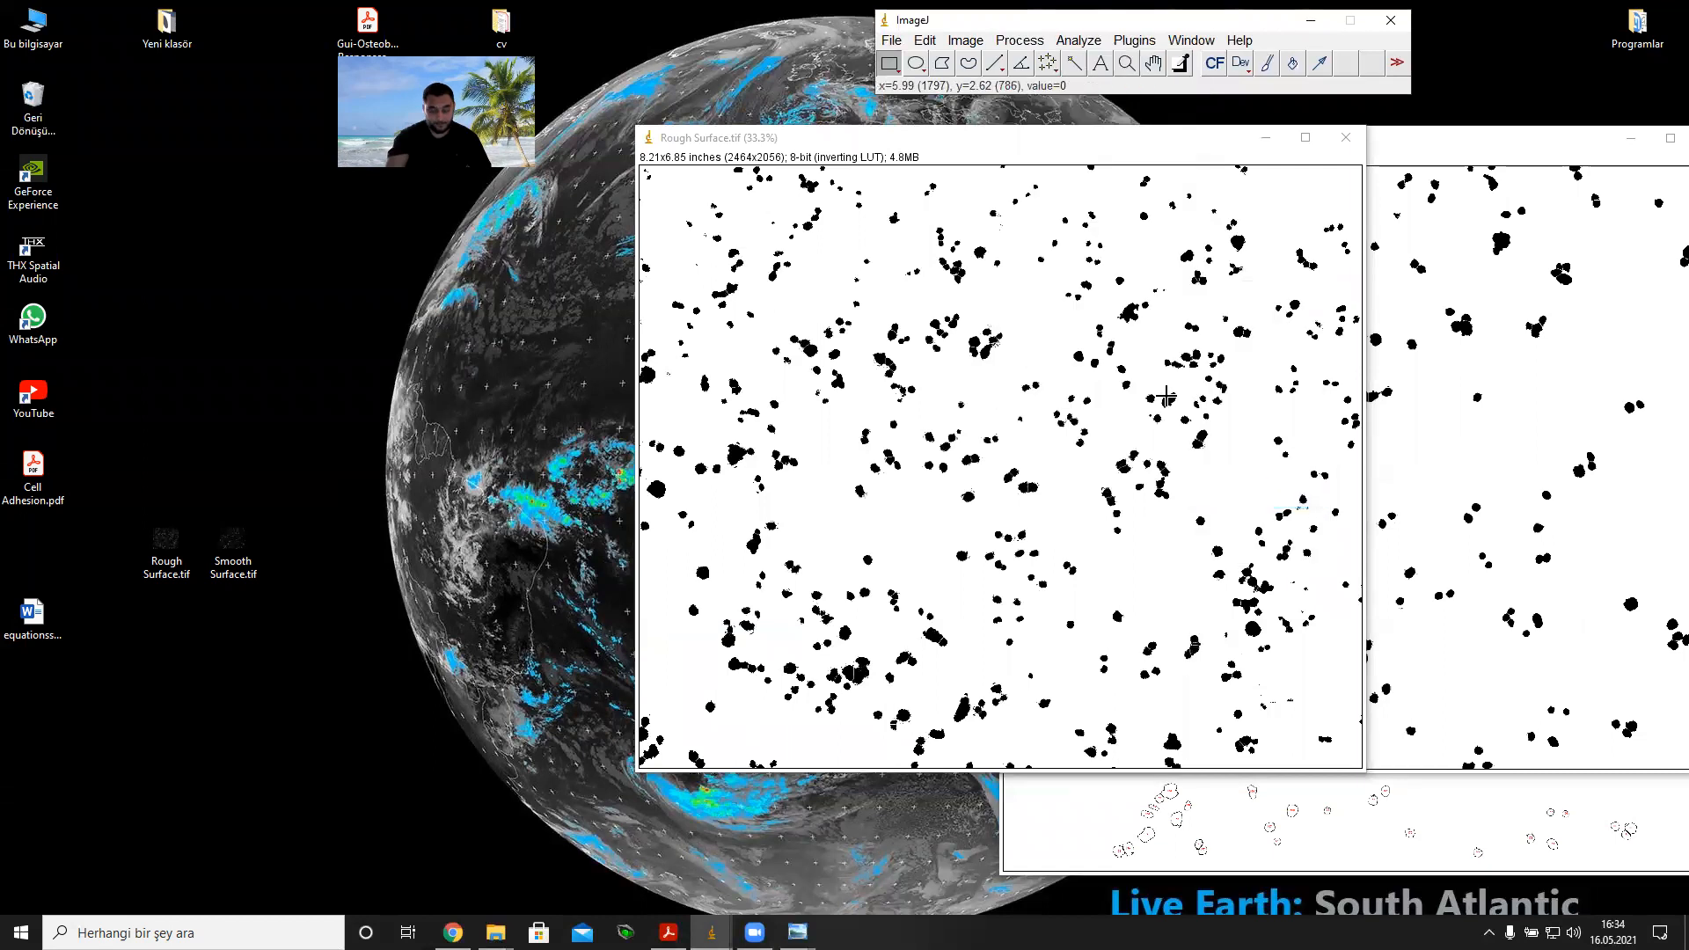
Step: Analyze particles on the rough surface mask with size 120-Infinity in pixel units, showing Outlines, and discard the previous measurements
click(1079, 40)
click(1135, 79)
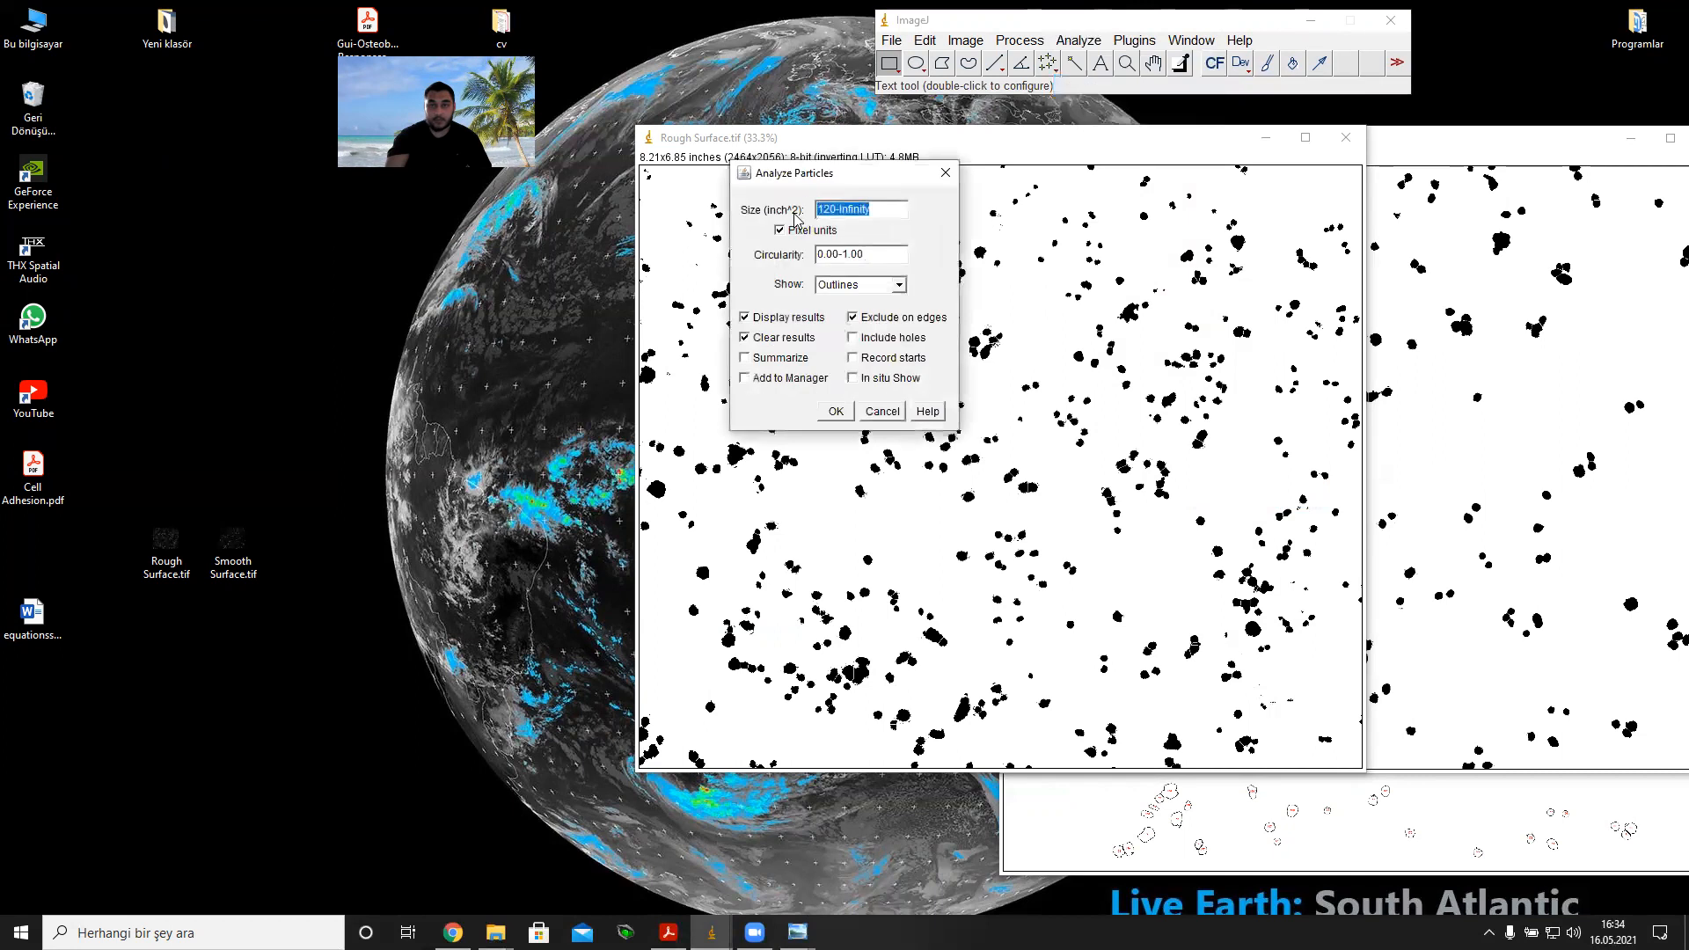
click(899, 286)
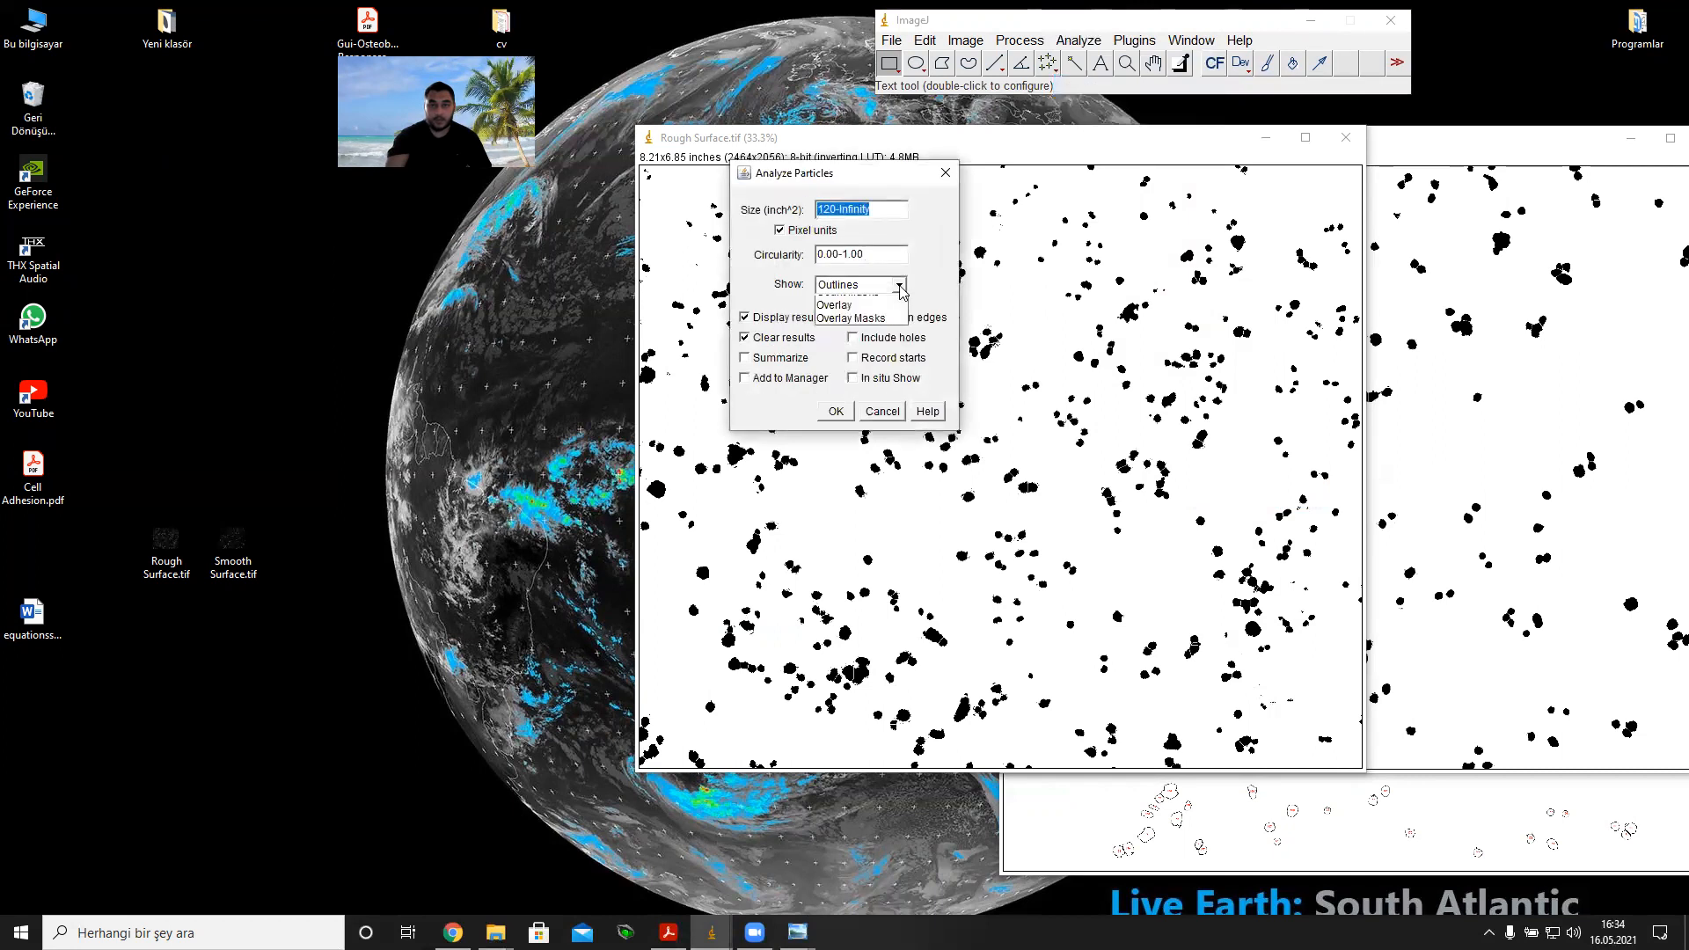
click(868, 316)
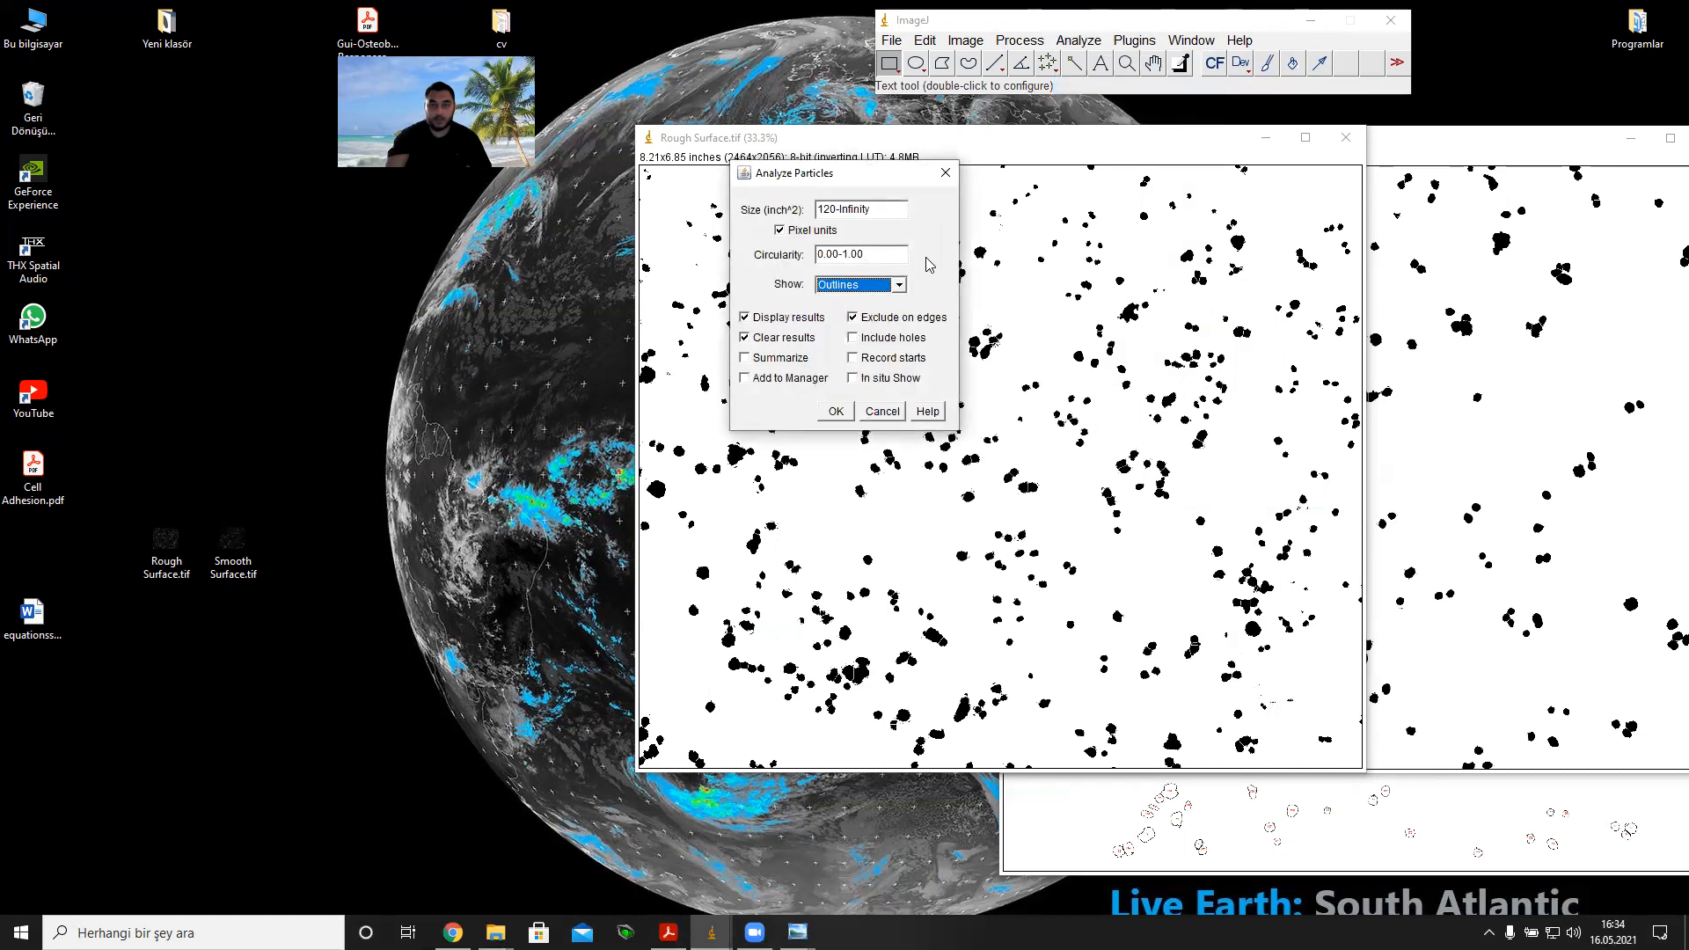
click(836, 410)
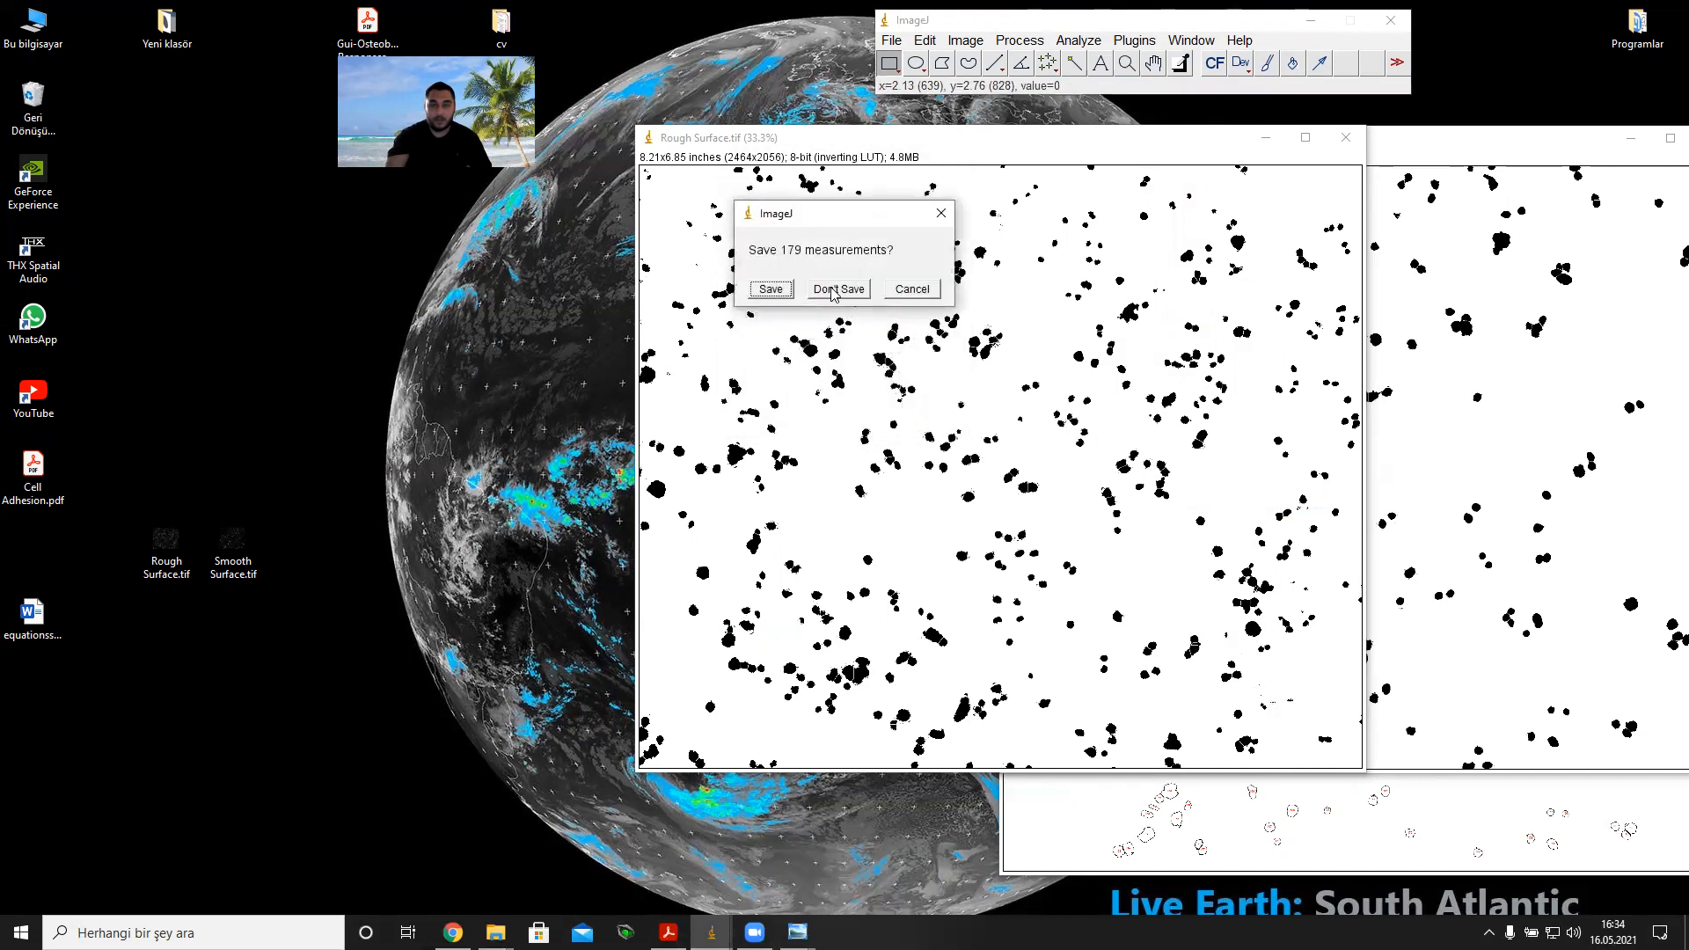
click(837, 289)
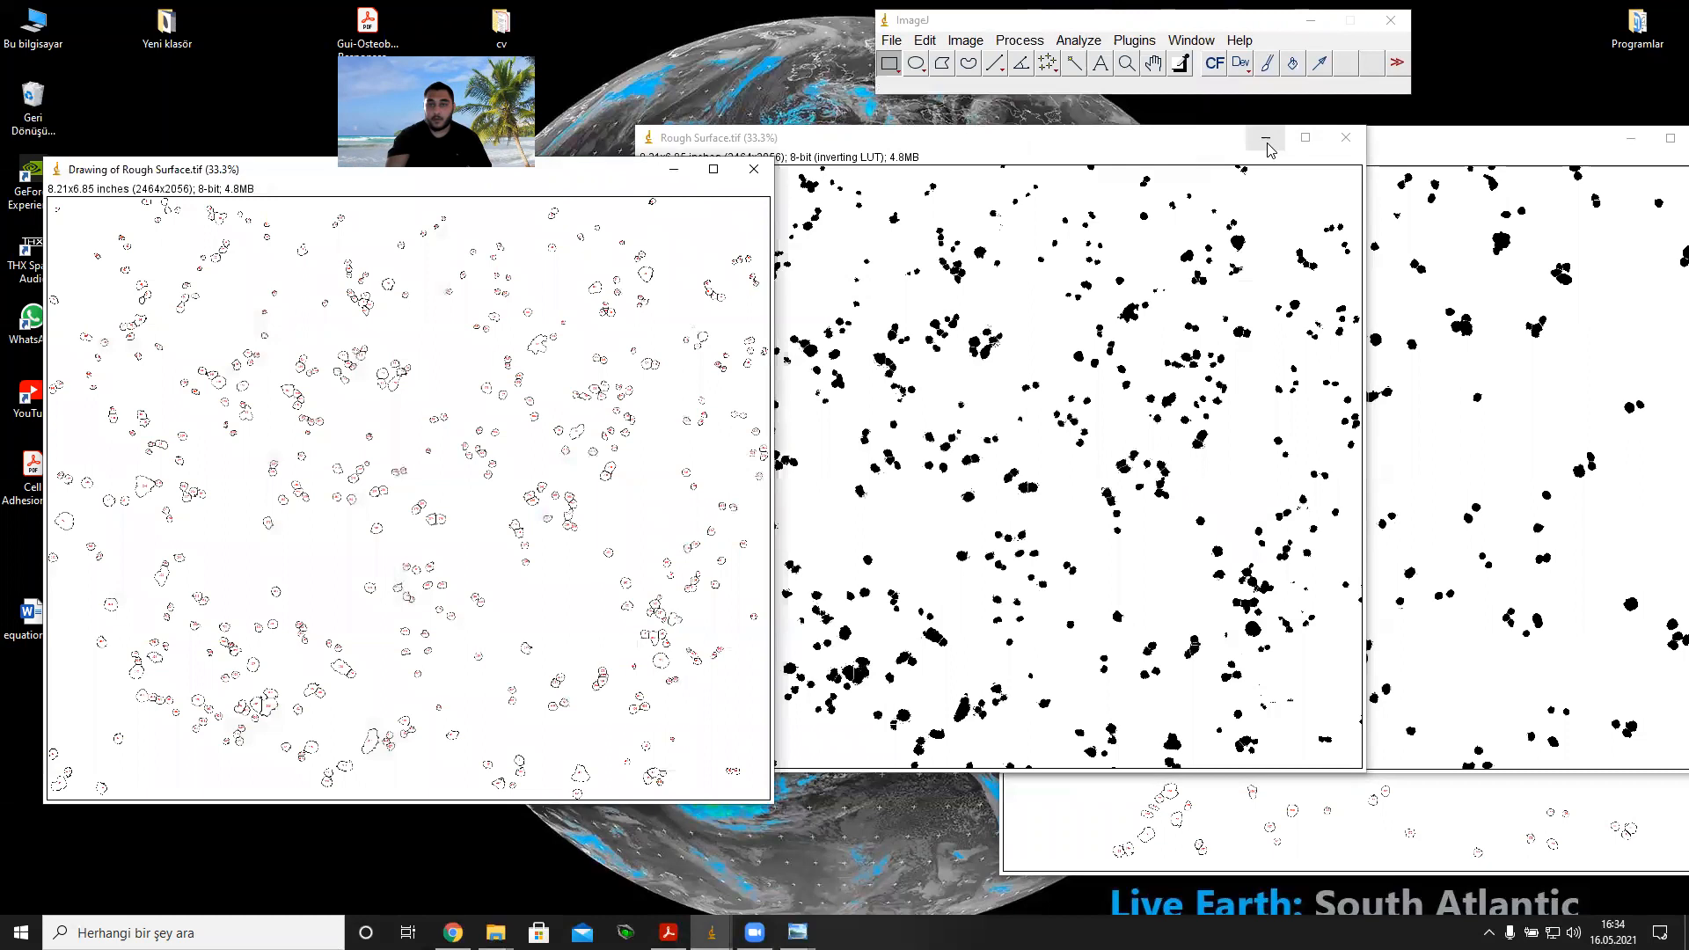
Step: Move the rough and smooth mask images aside to uncover the Results table and examine its last row for the cell count
click(1096, 154)
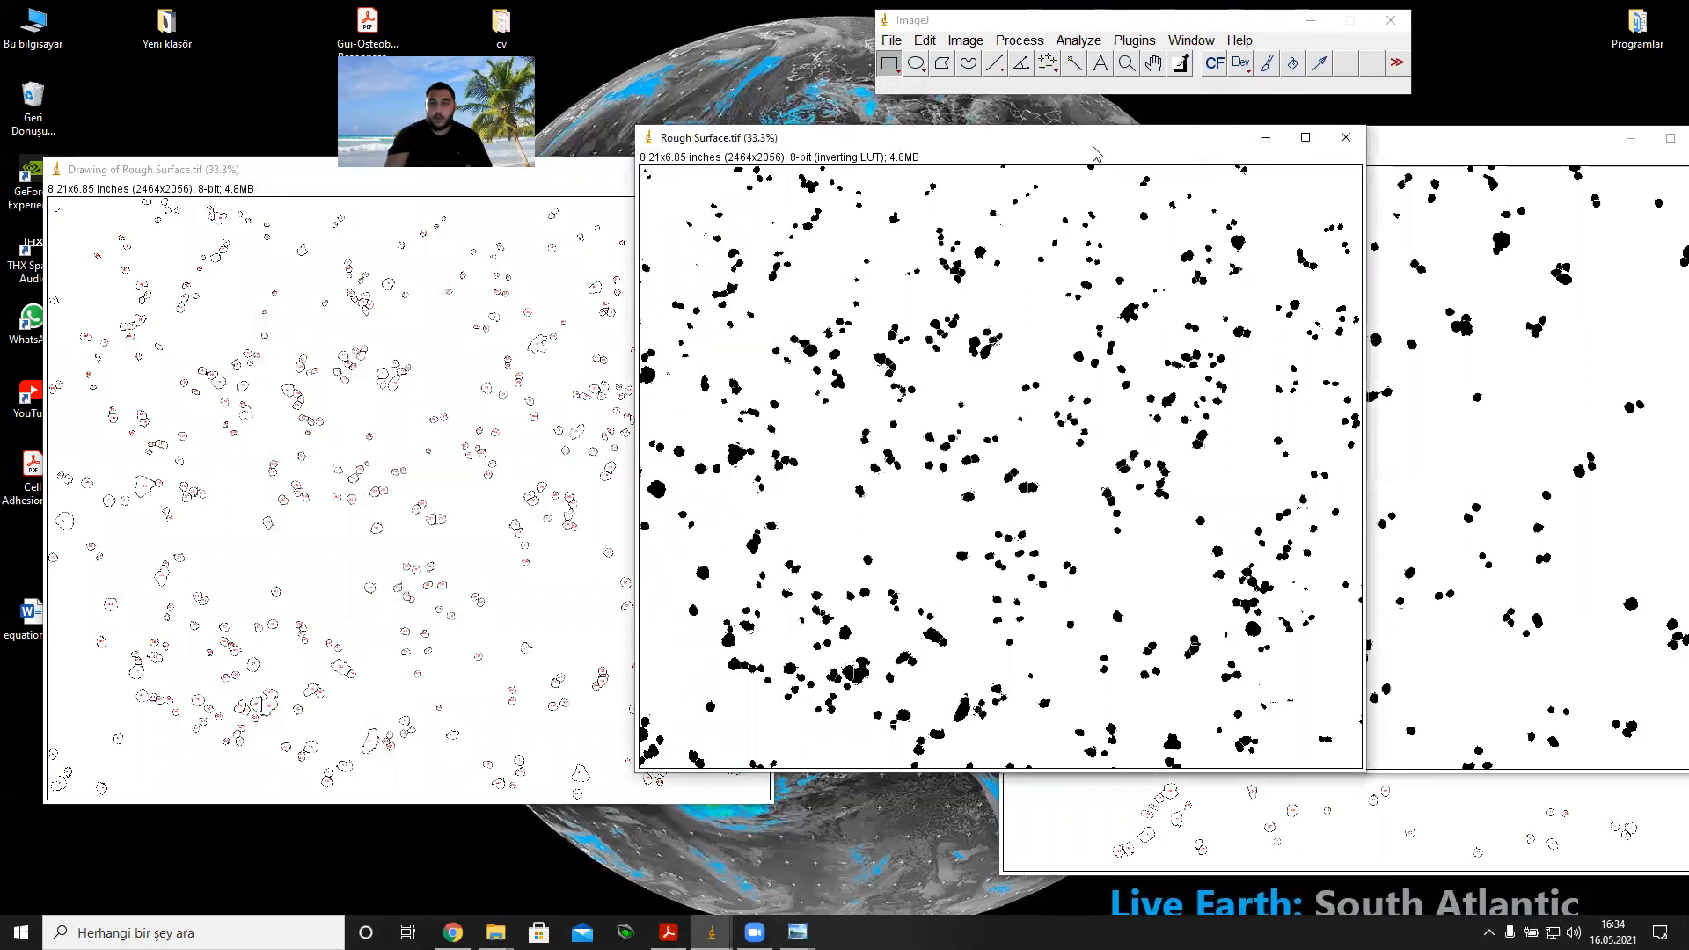
drag(1096, 154, 804, 430)
drag(1448, 139, 1118, 511)
click(1264, 210)
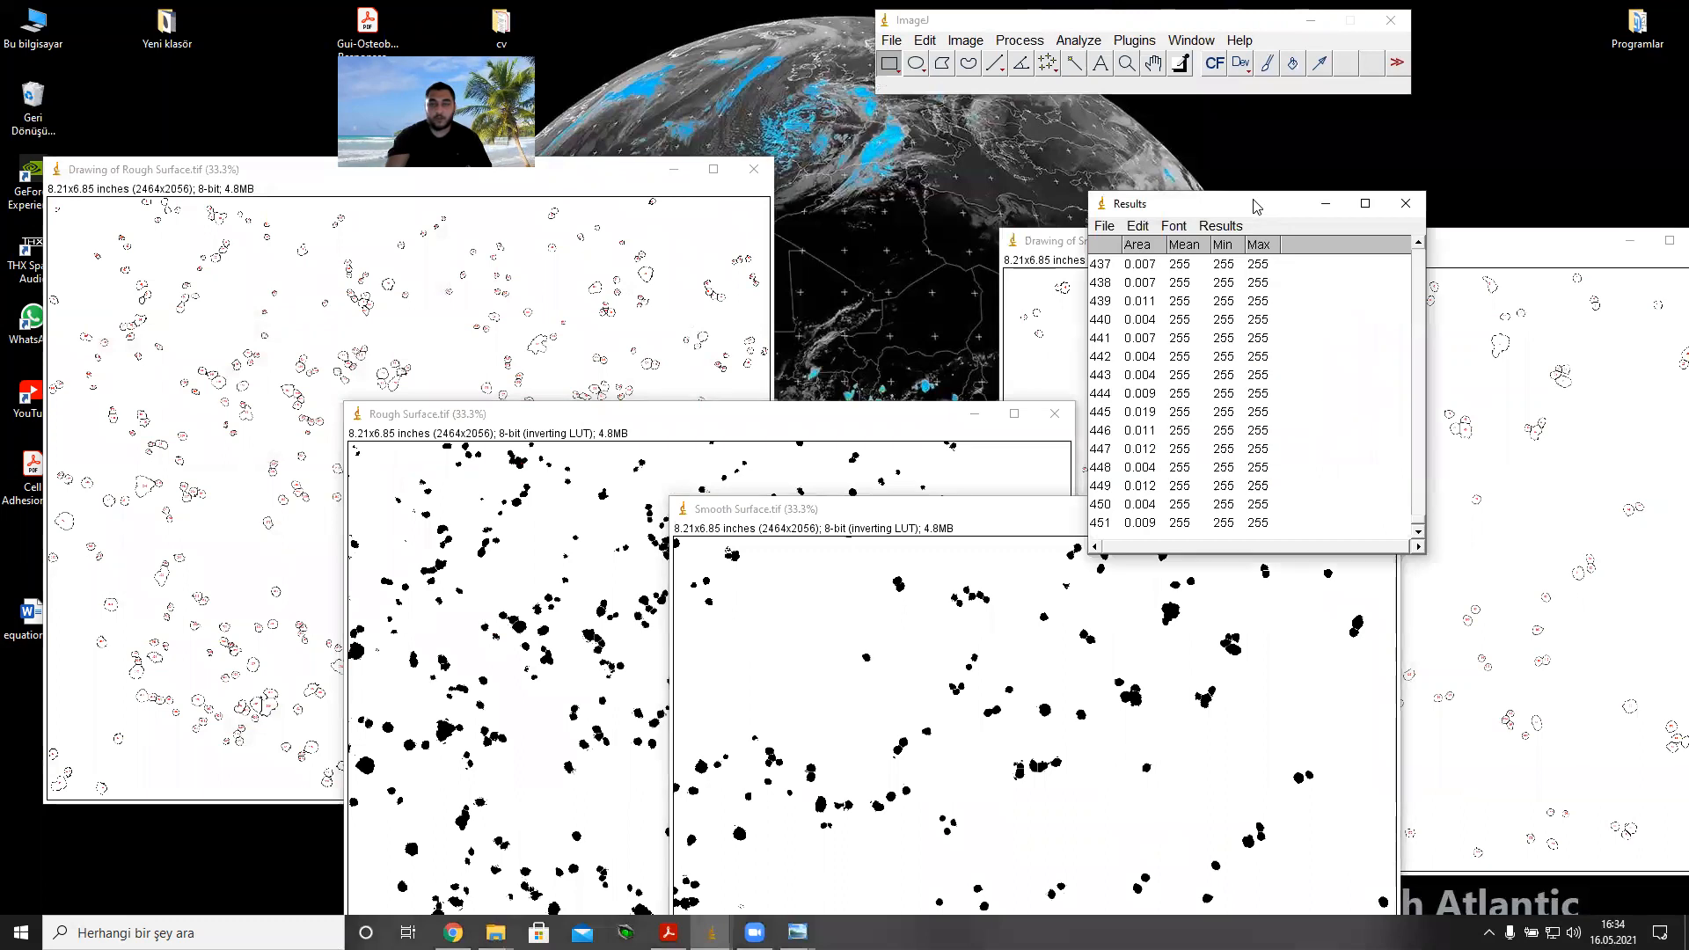
drag(1256, 206, 946, 137)
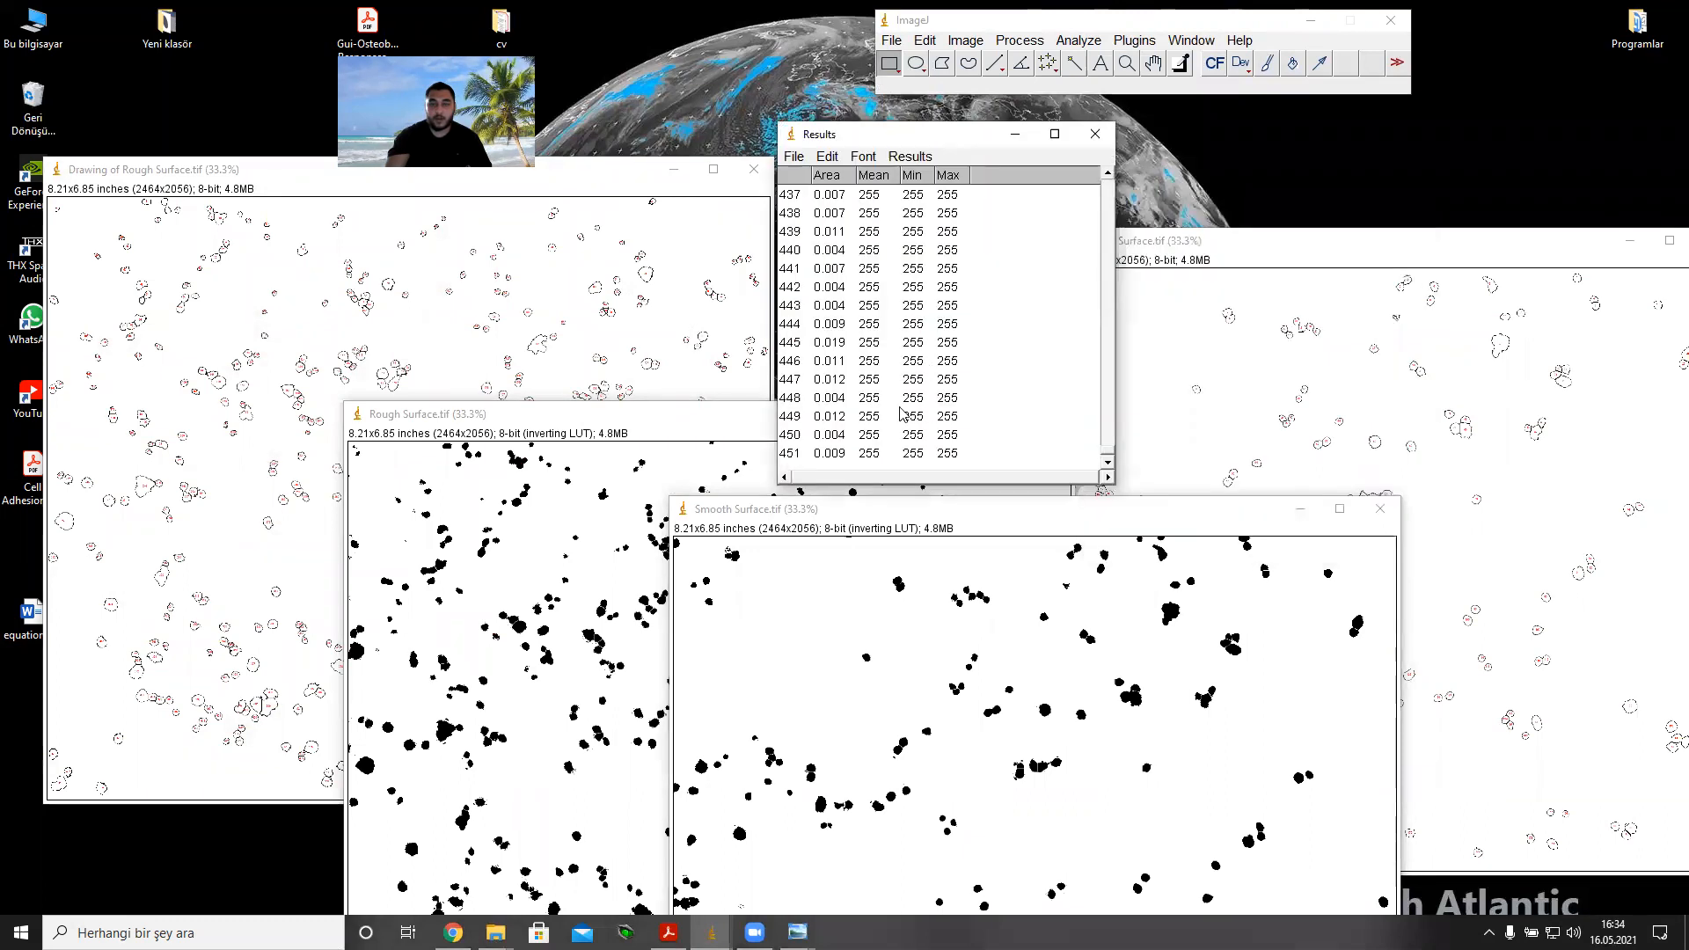
click(807, 453)
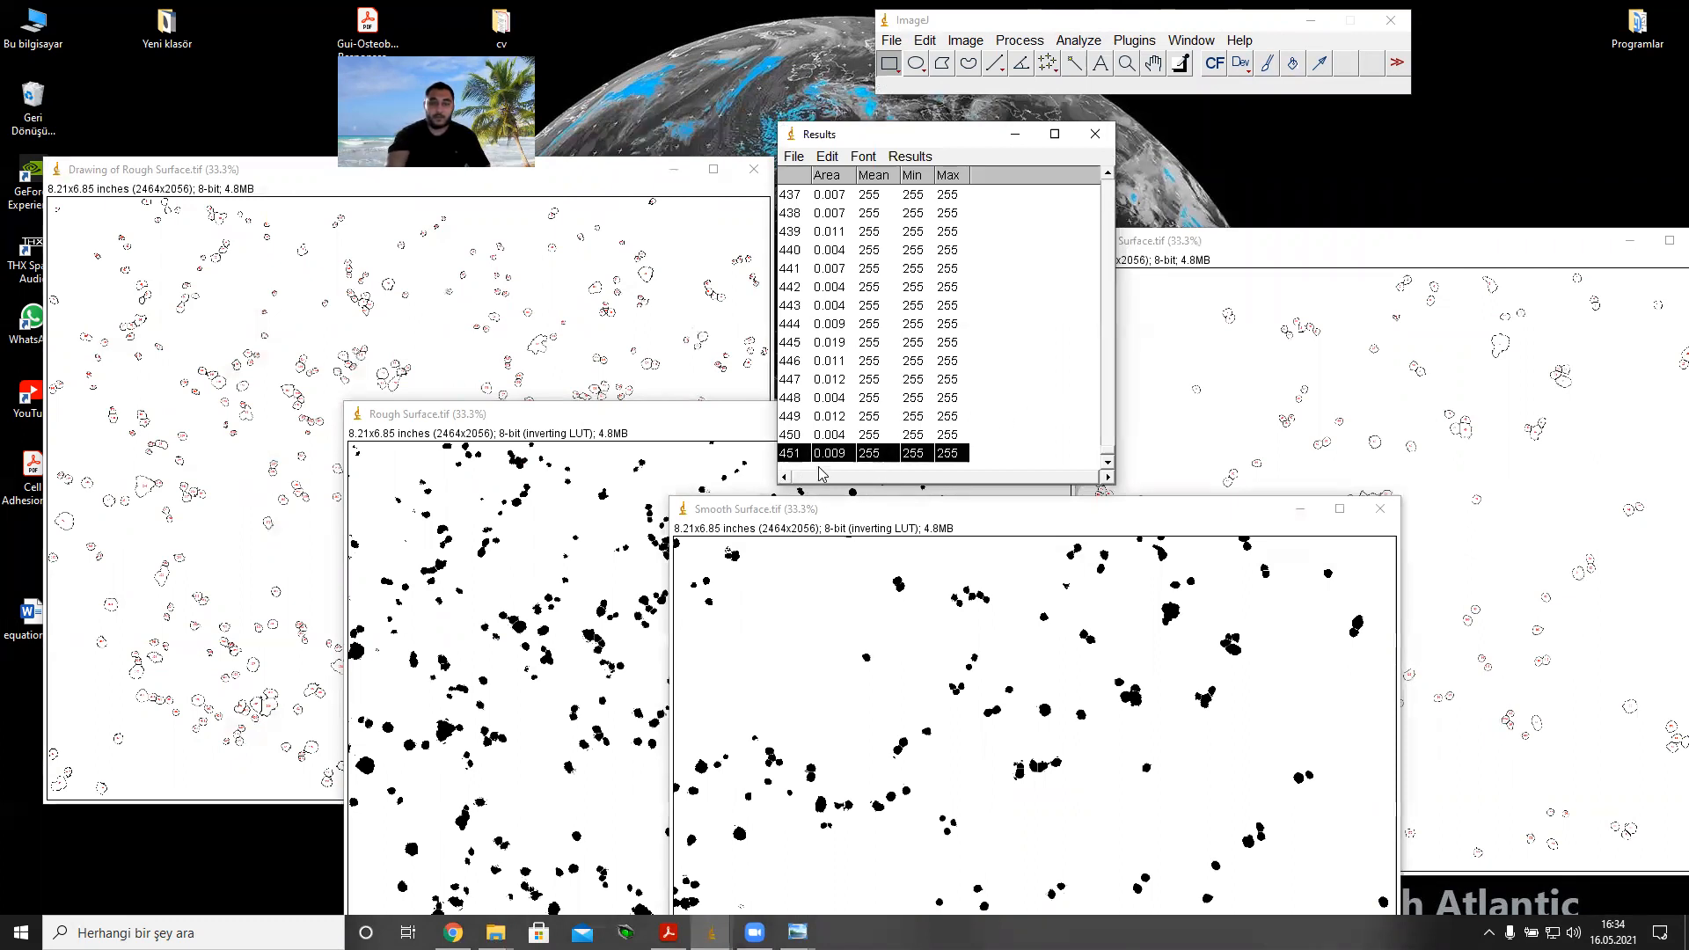
click(1041, 458)
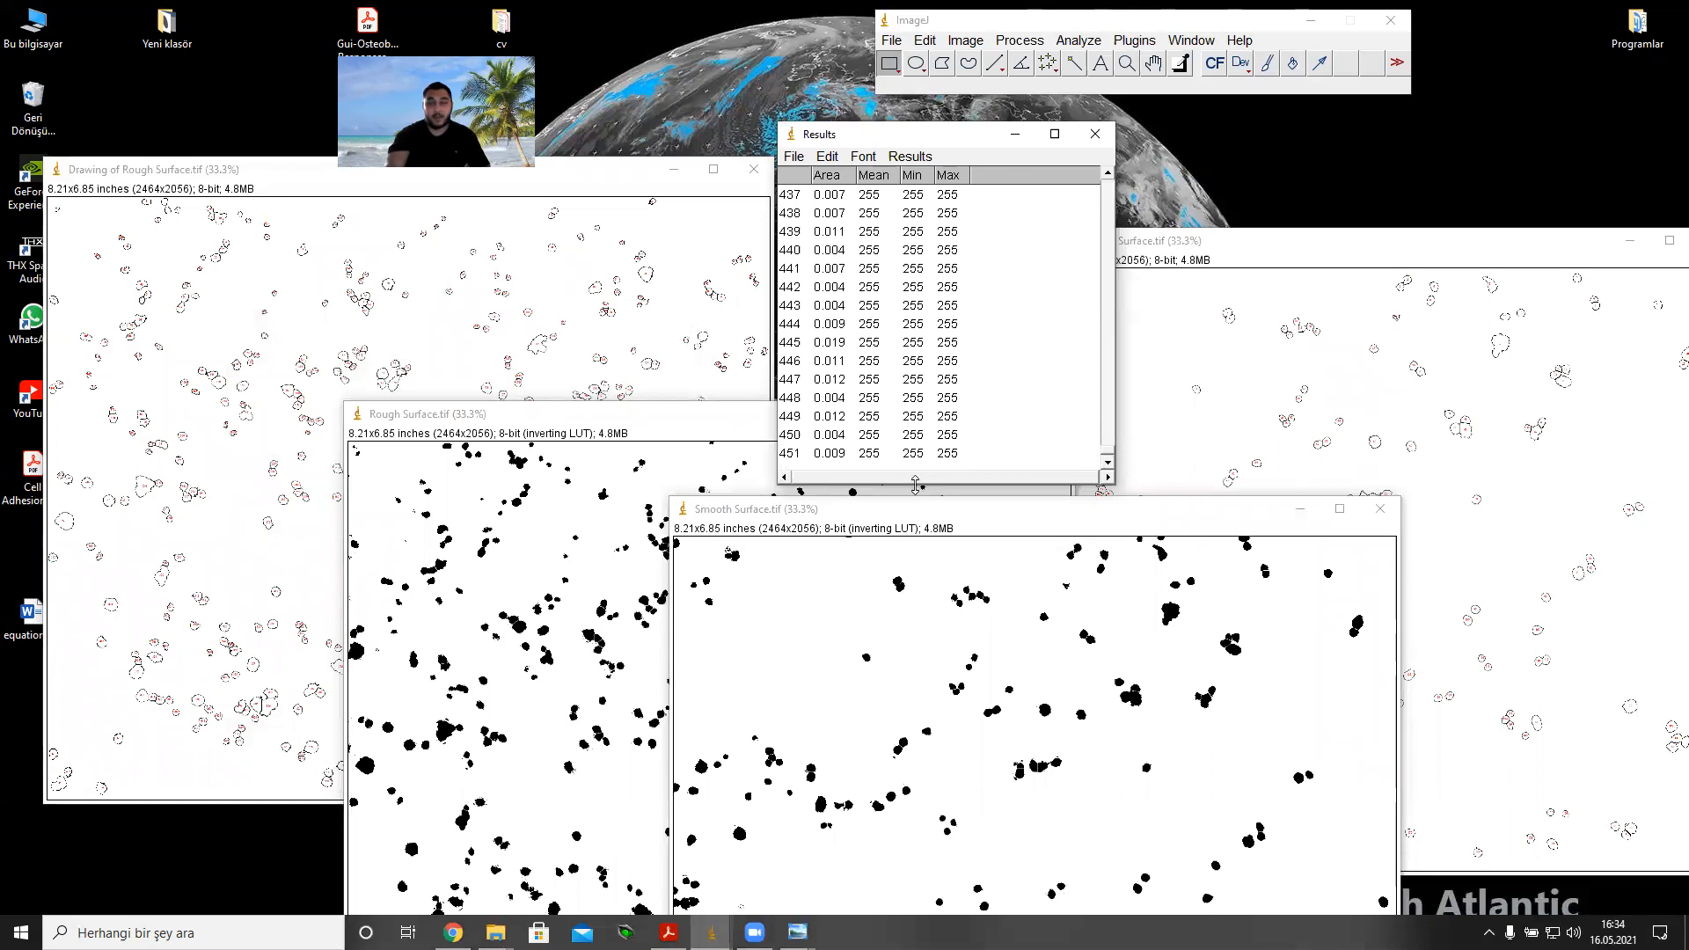
drag(915, 485, 915, 496)
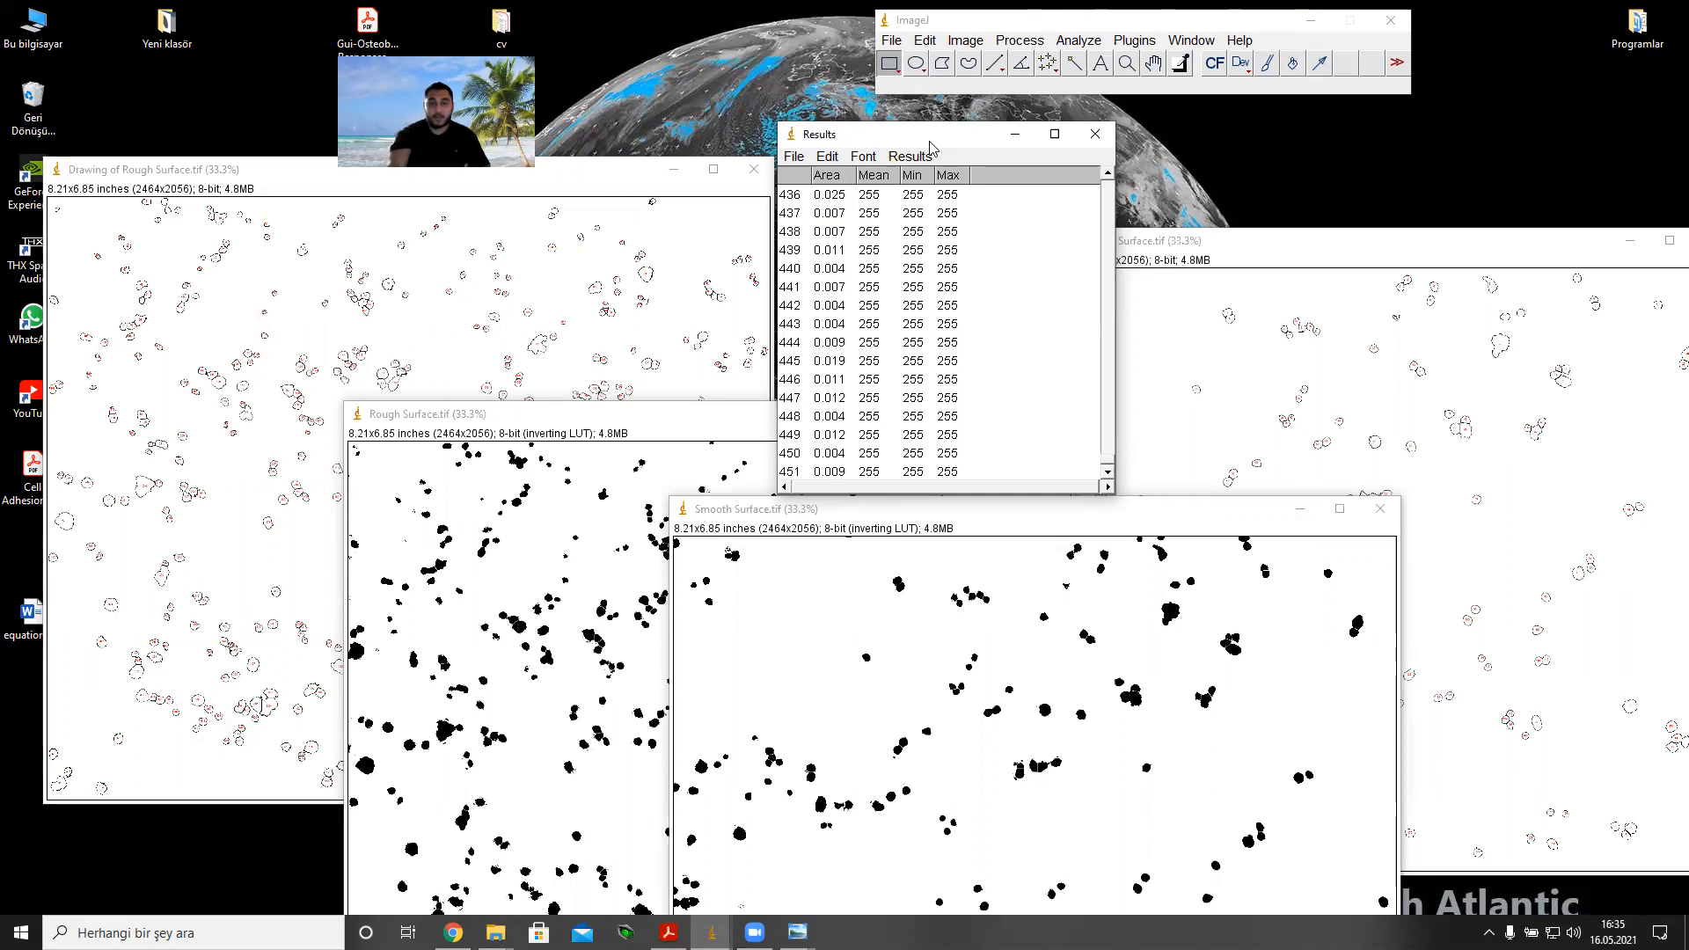
drag(930, 147, 813, 182)
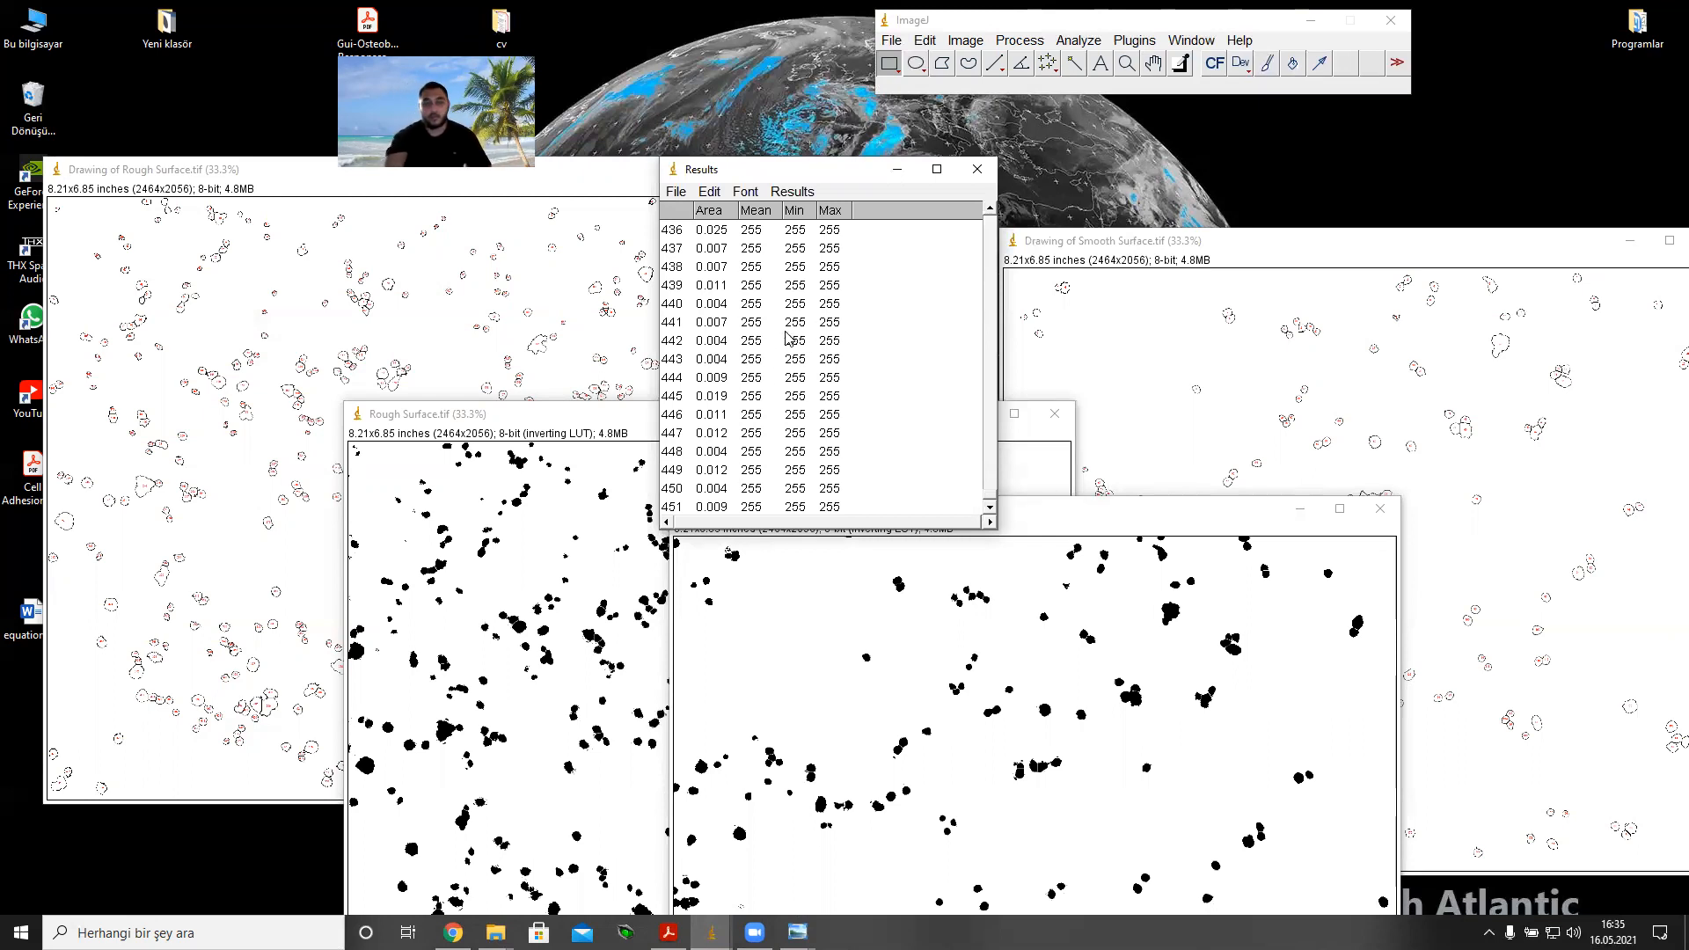
Step: Place the rough and smooth surface outline drawings side by side for comparison and minimize the Results table
click(605, 188)
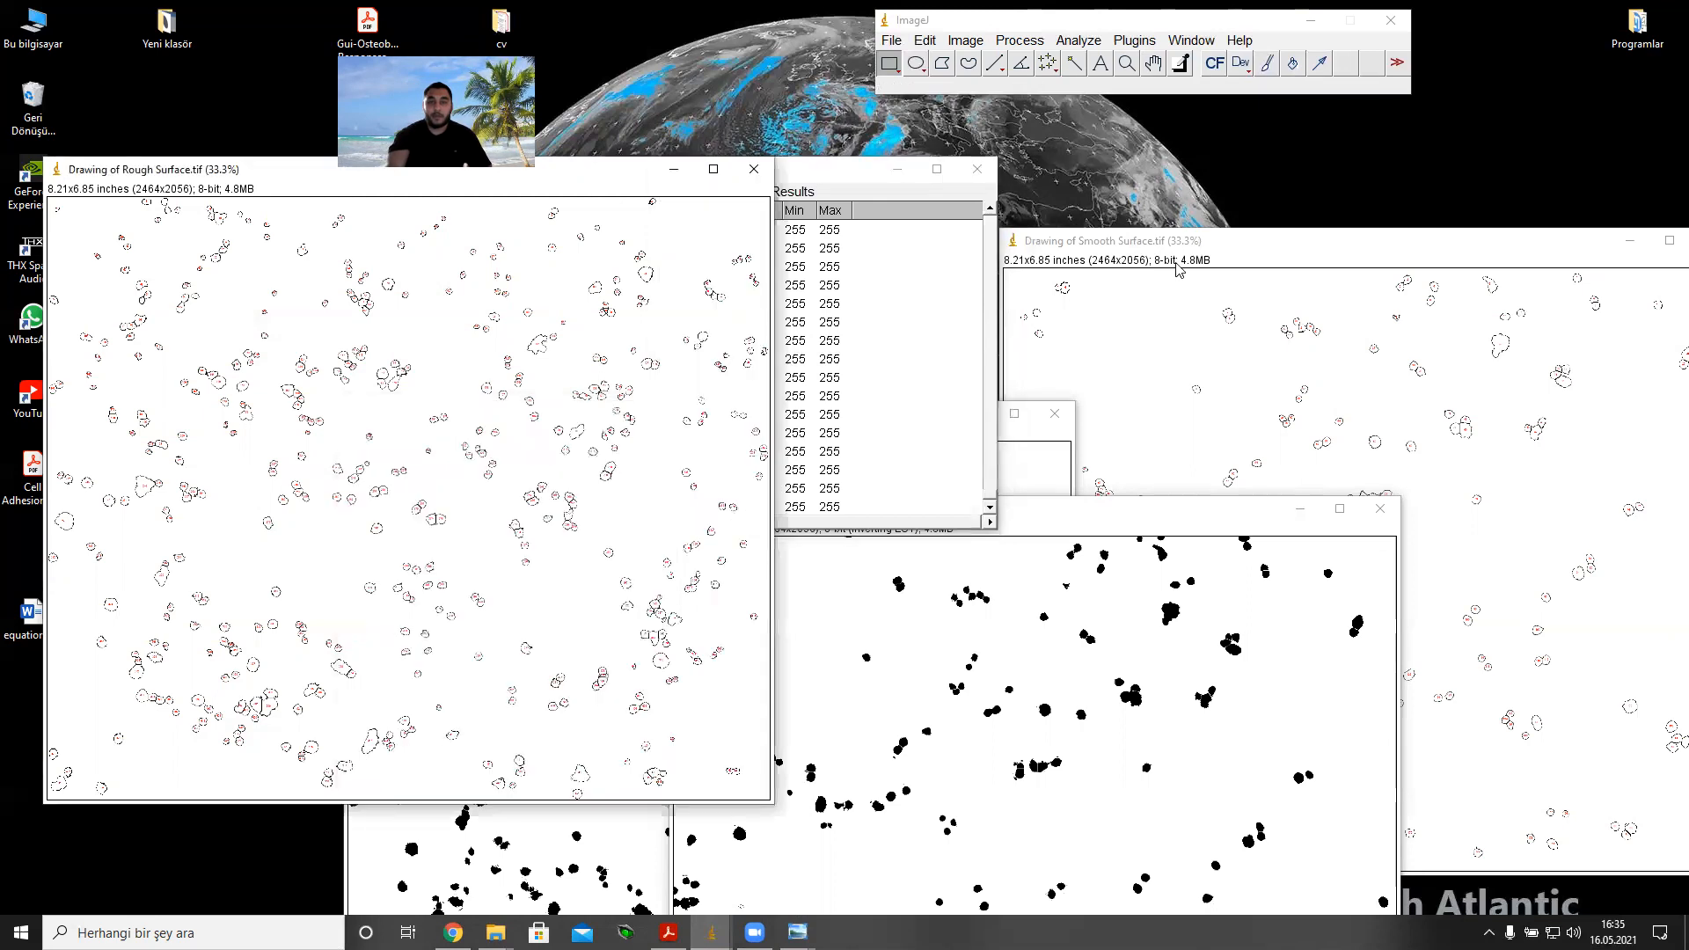
click(1205, 247)
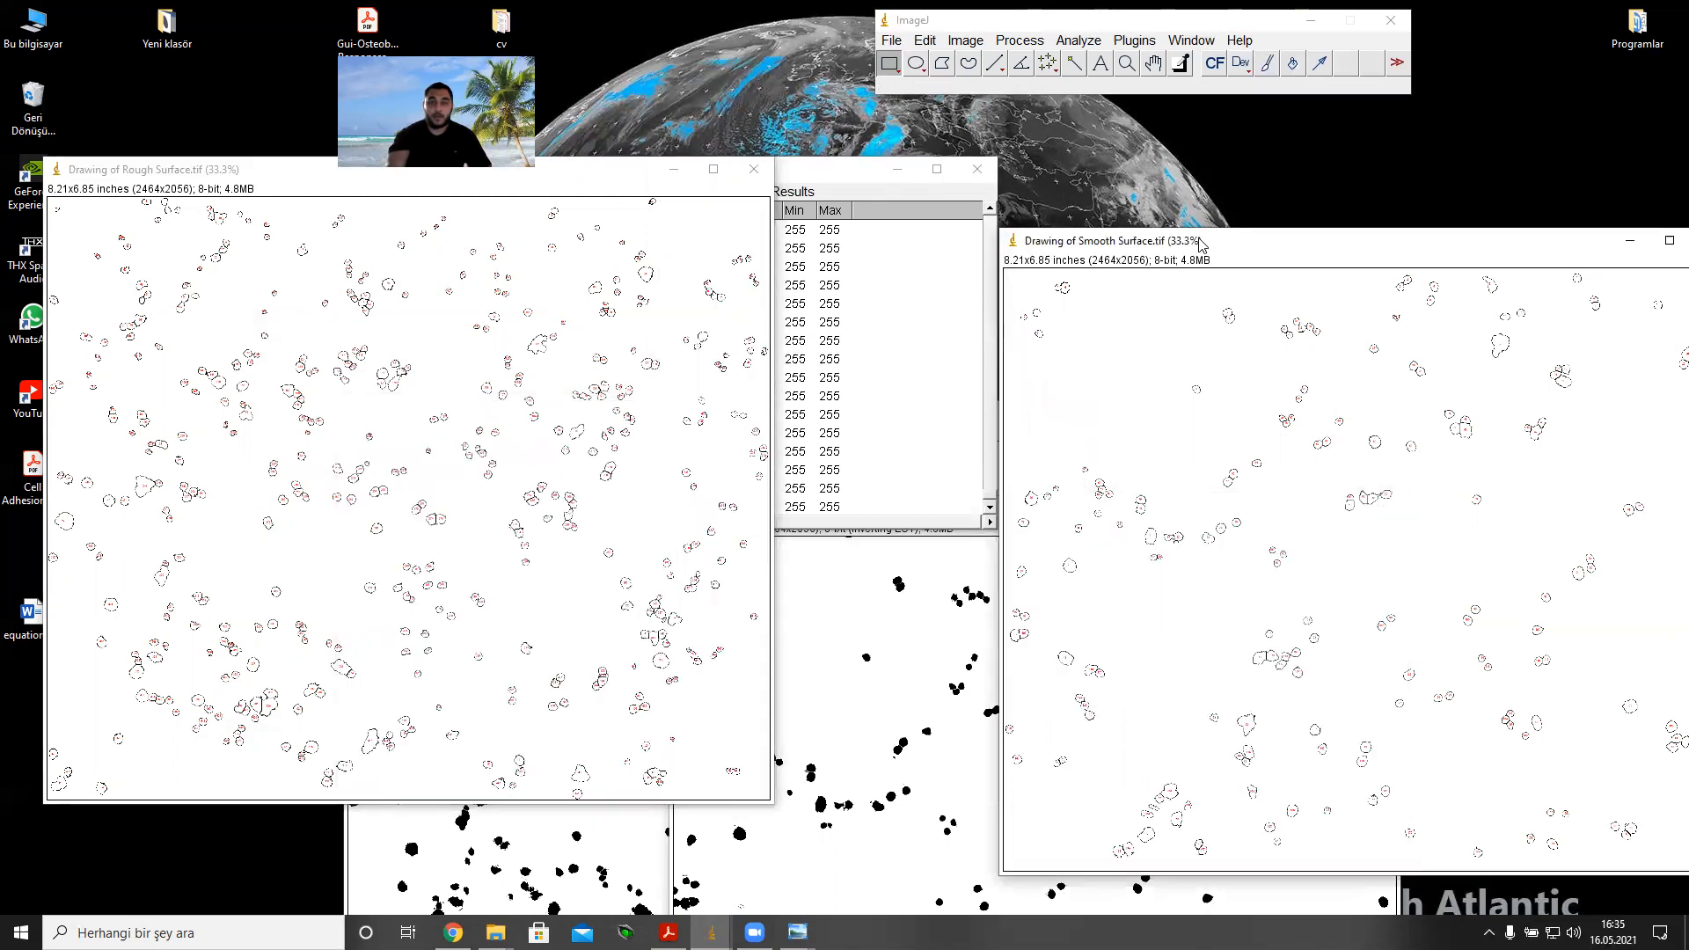
drag(1202, 244, 978, 173)
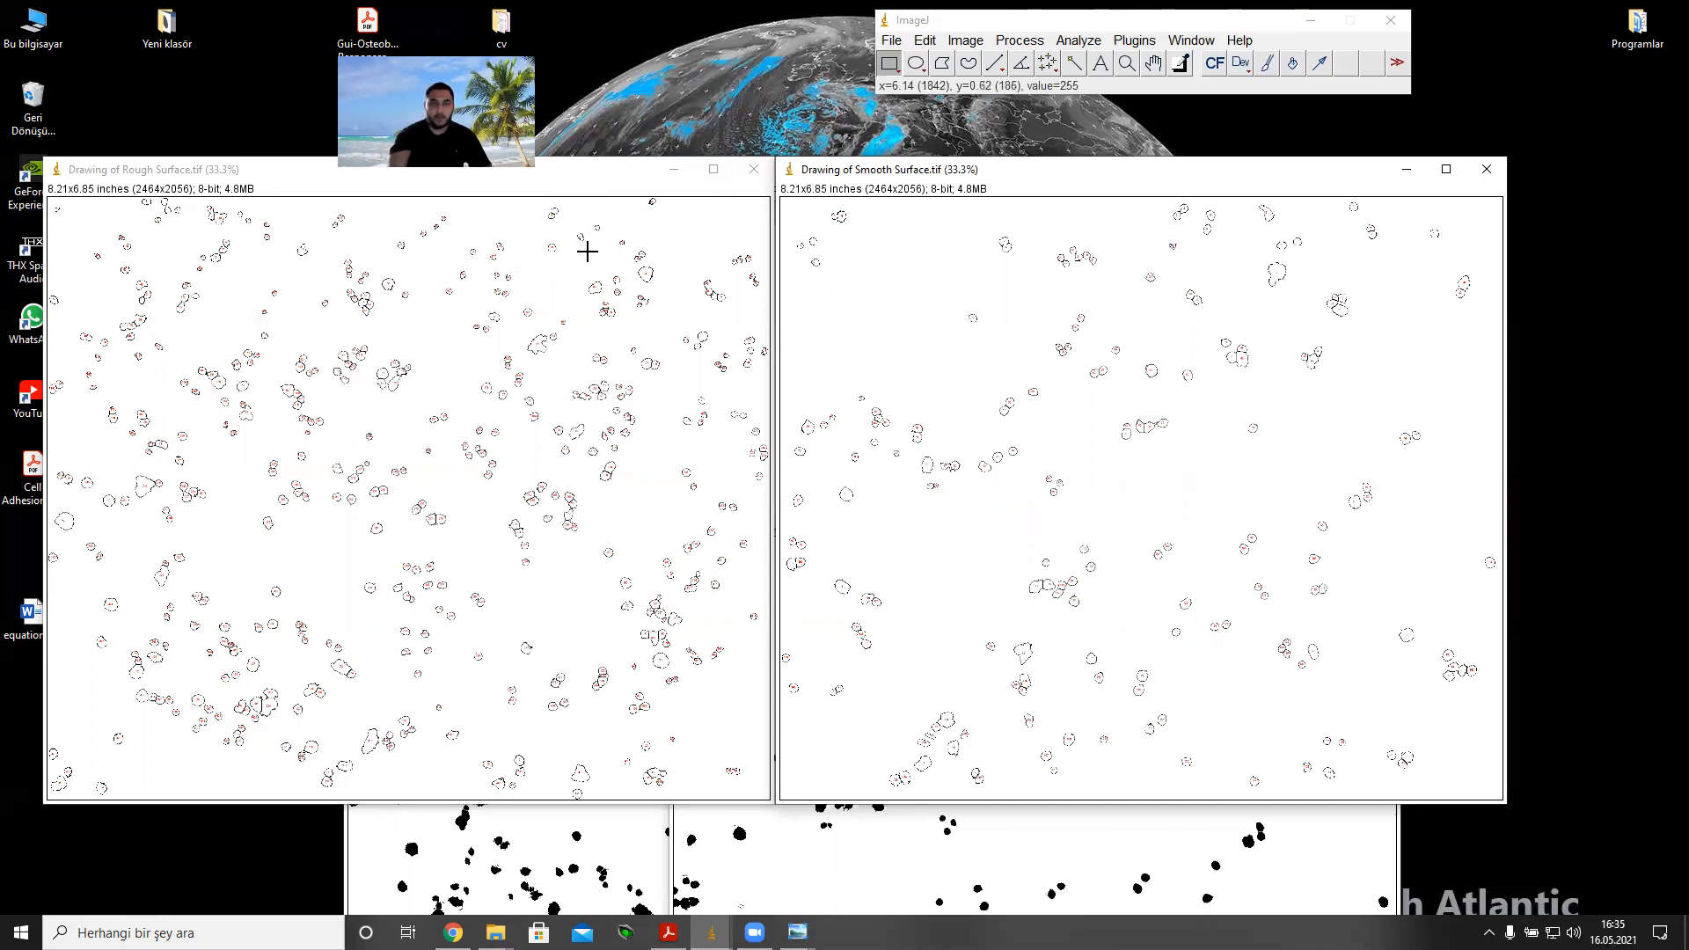
drag(620, 173, 567, 175)
drag(792, 170, 759, 182)
click(762, 176)
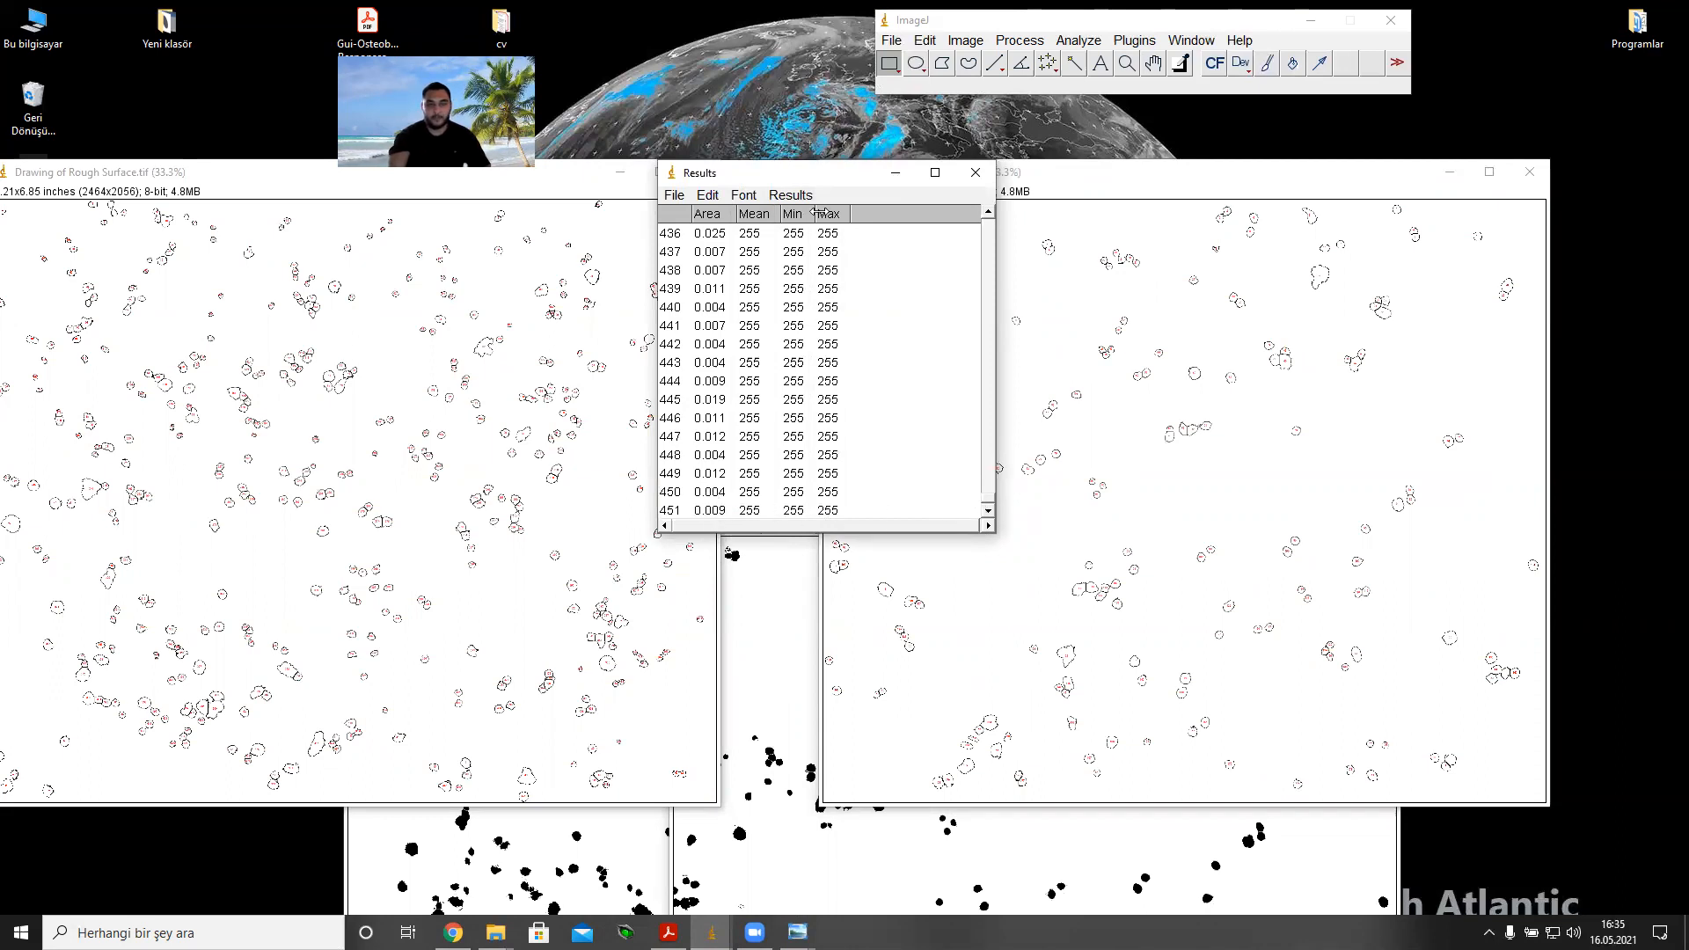
click(894, 174)
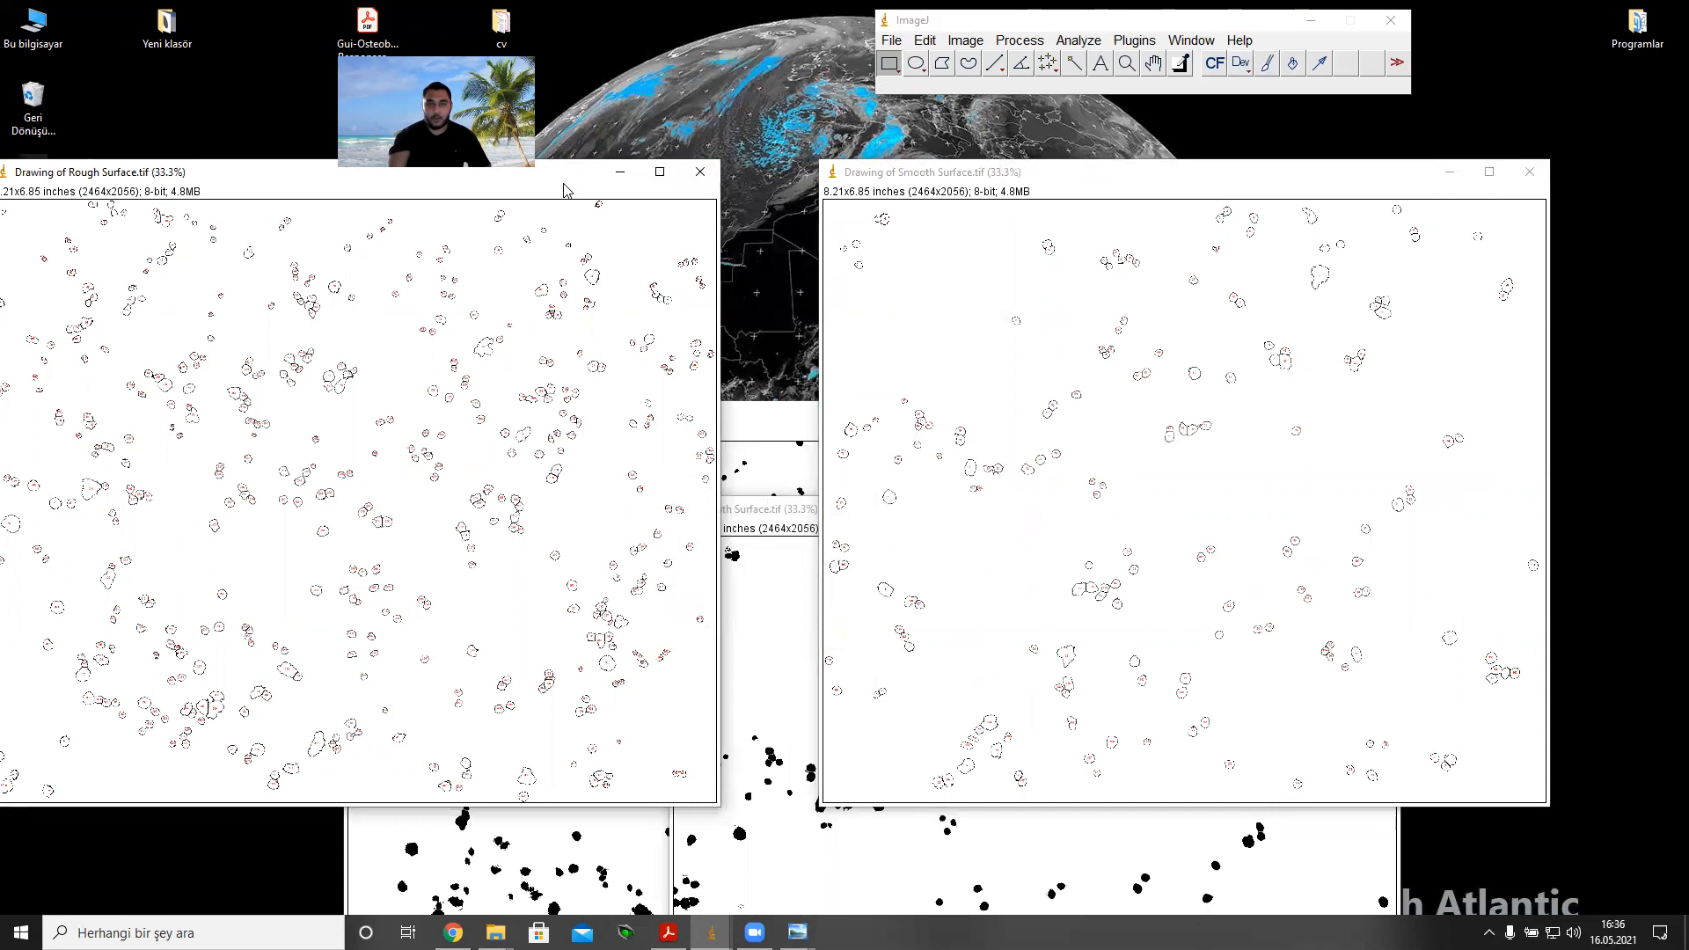
drag(564, 189, 660, 190)
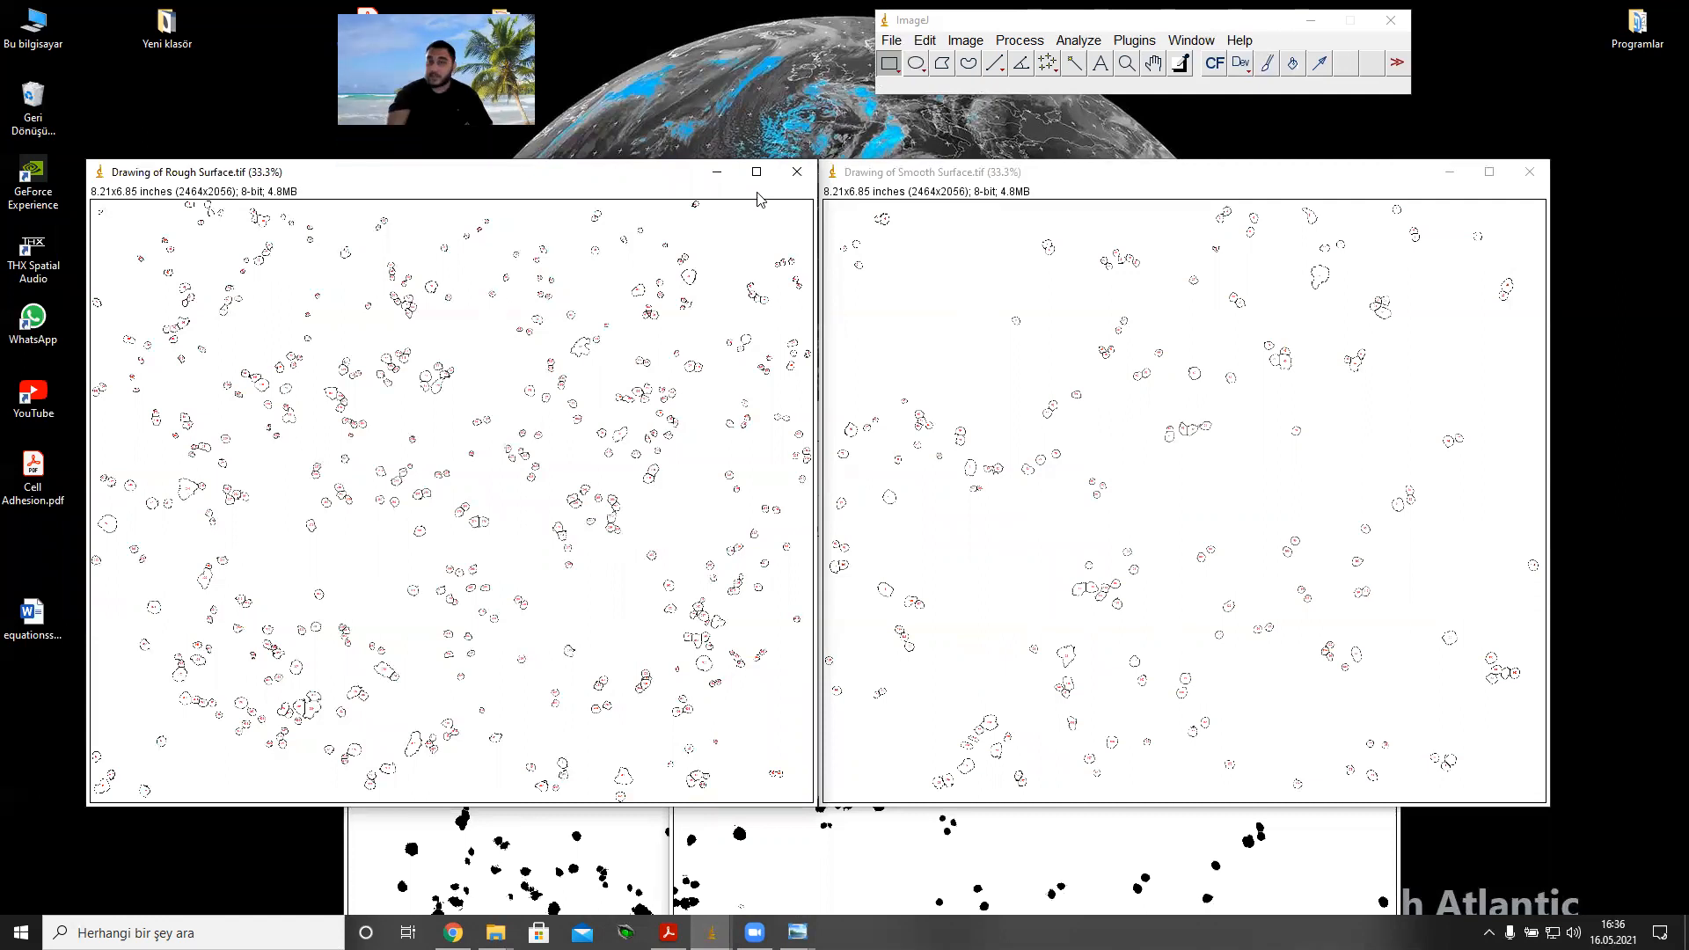
click(907, 175)
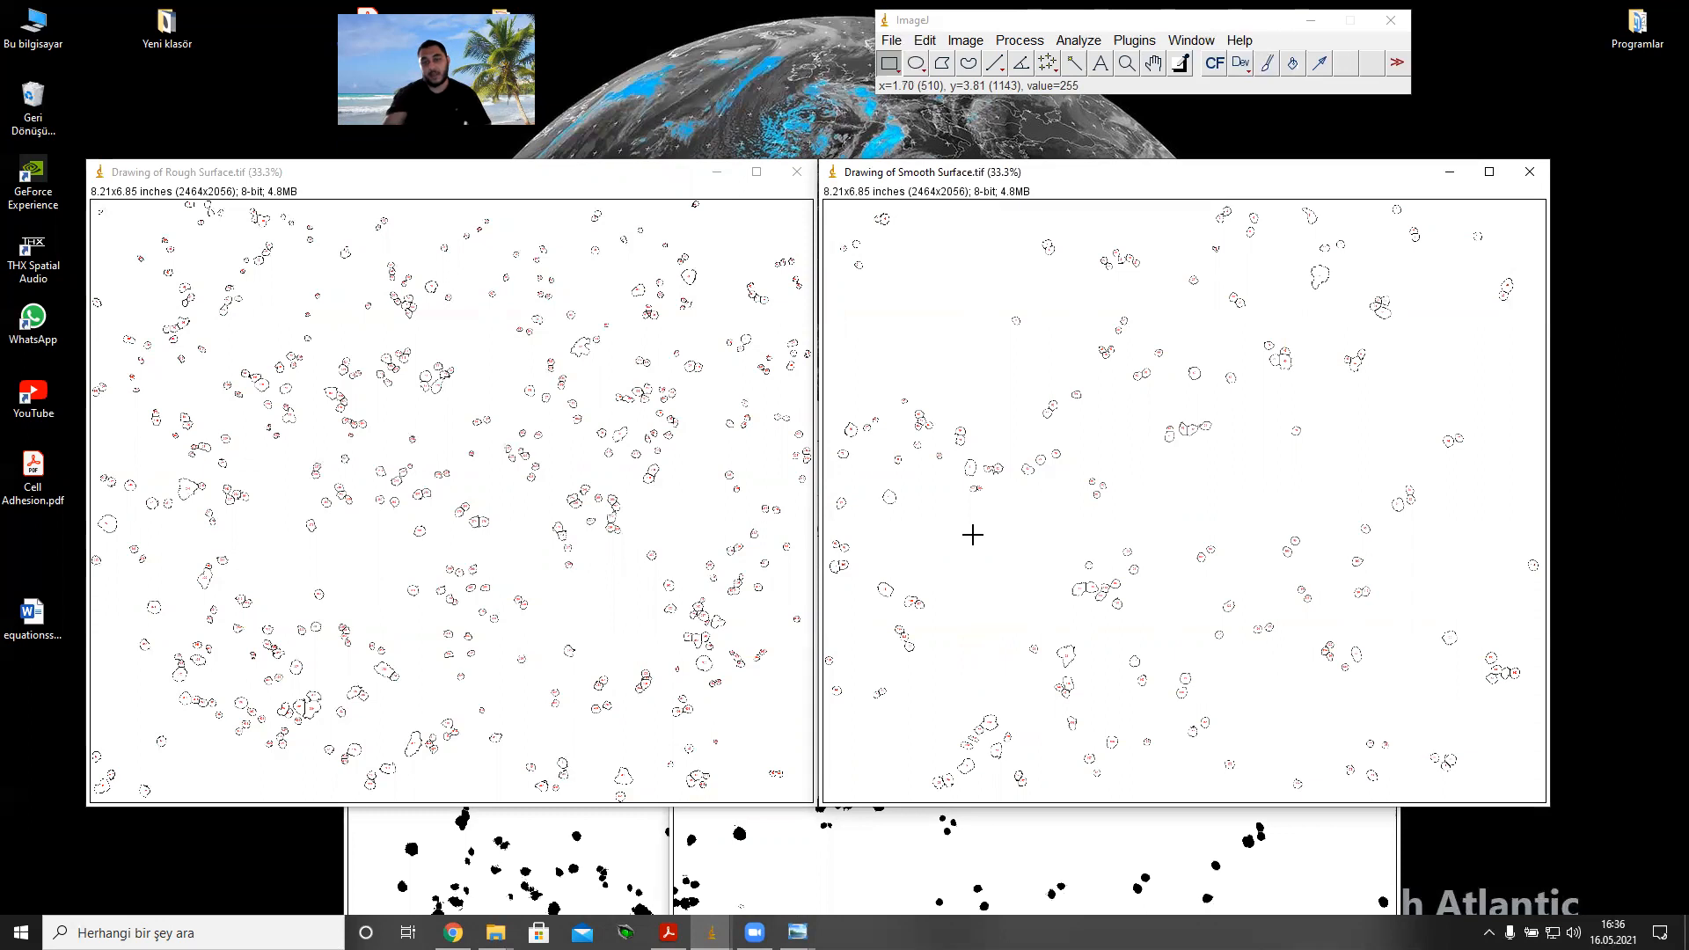
click(302, 178)
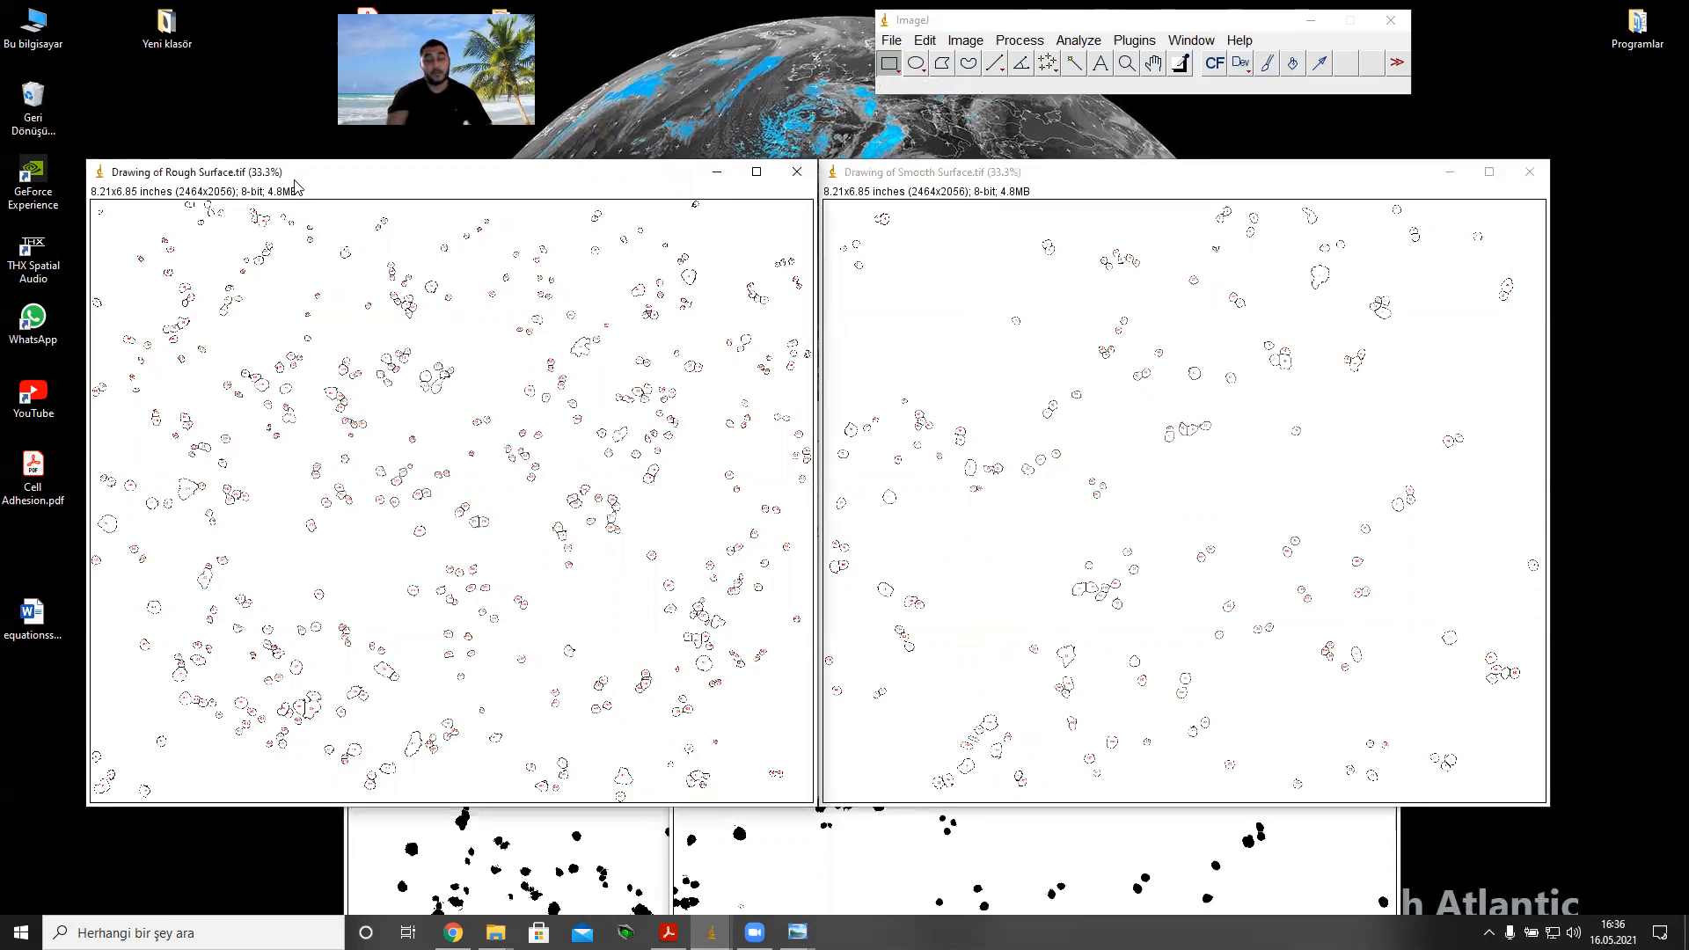